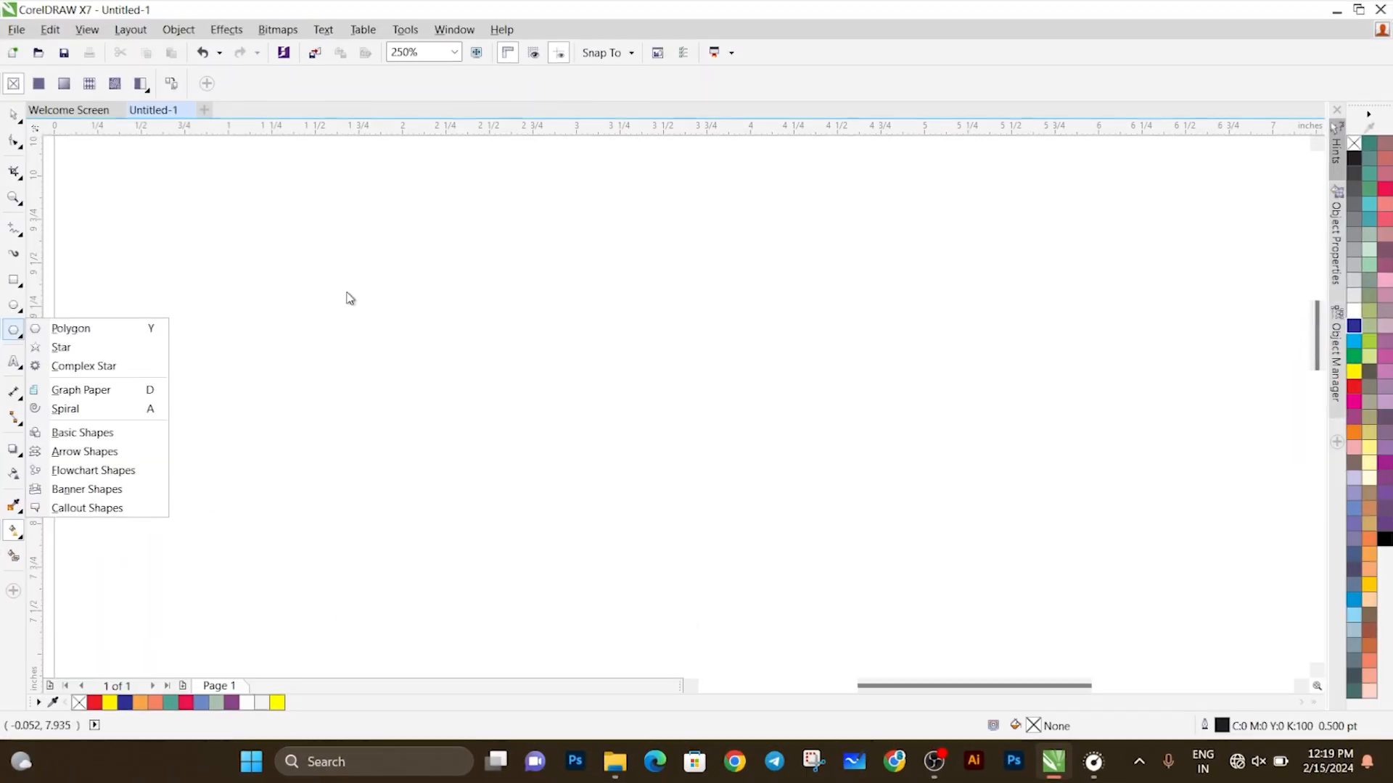
# Step: Draw a rectangle about 3.19 by 2.23 inches and activate the Mesh Fill tool on it
pyautogui.click(348, 294)
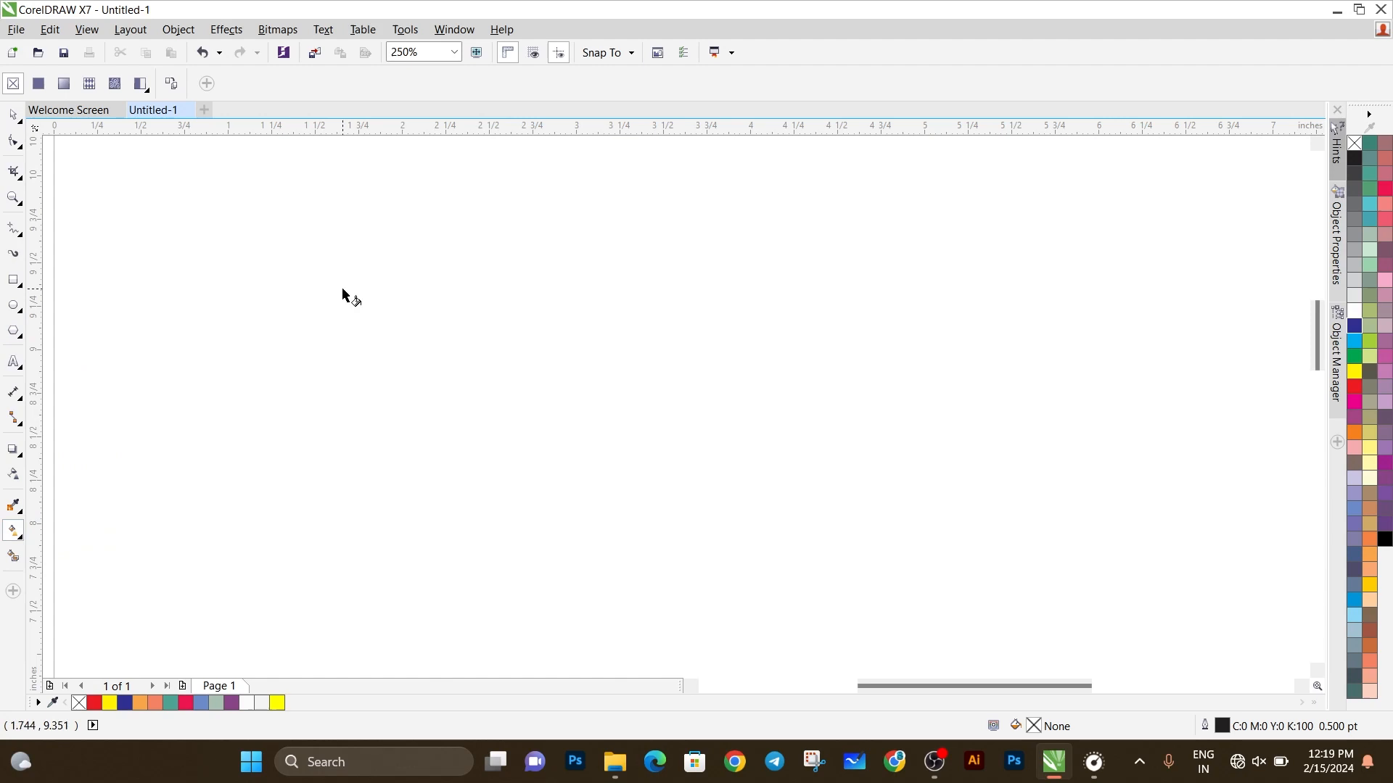
pyautogui.click(14, 283)
pyautogui.moveTo(271, 207)
pyautogui.mouseDown()
pyautogui.moveTo(868, 550)
pyautogui.moveTo(827, 595)
pyautogui.mouseUp()
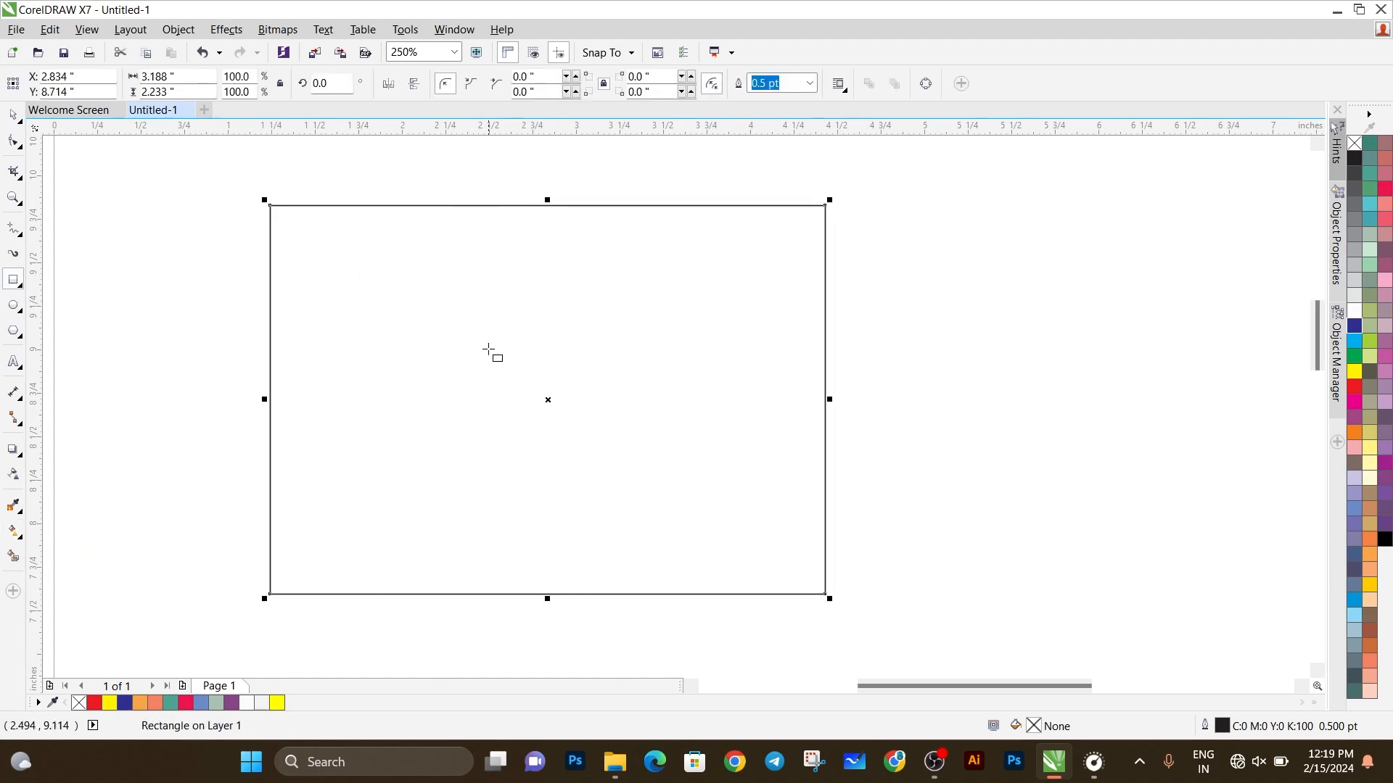
pyautogui.click(21, 538)
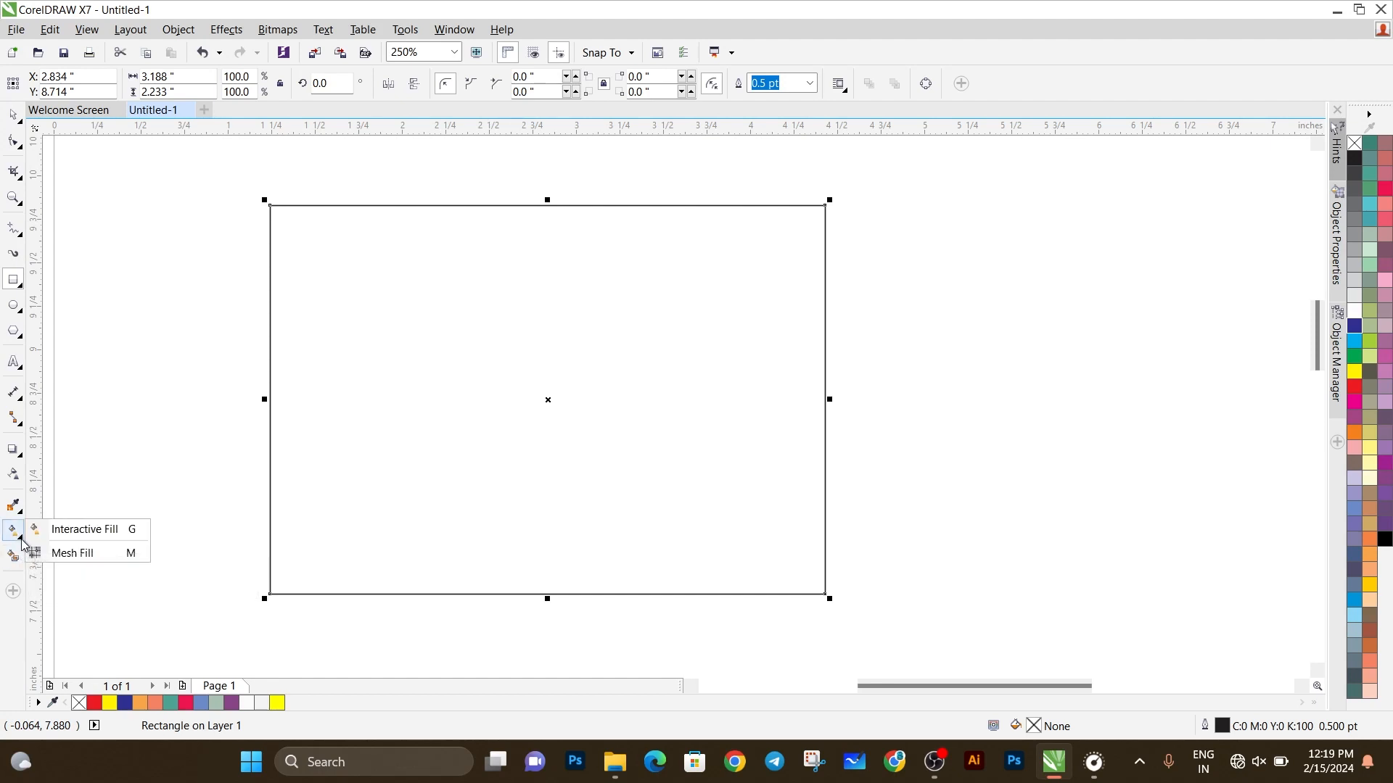
pyautogui.click(10, 283)
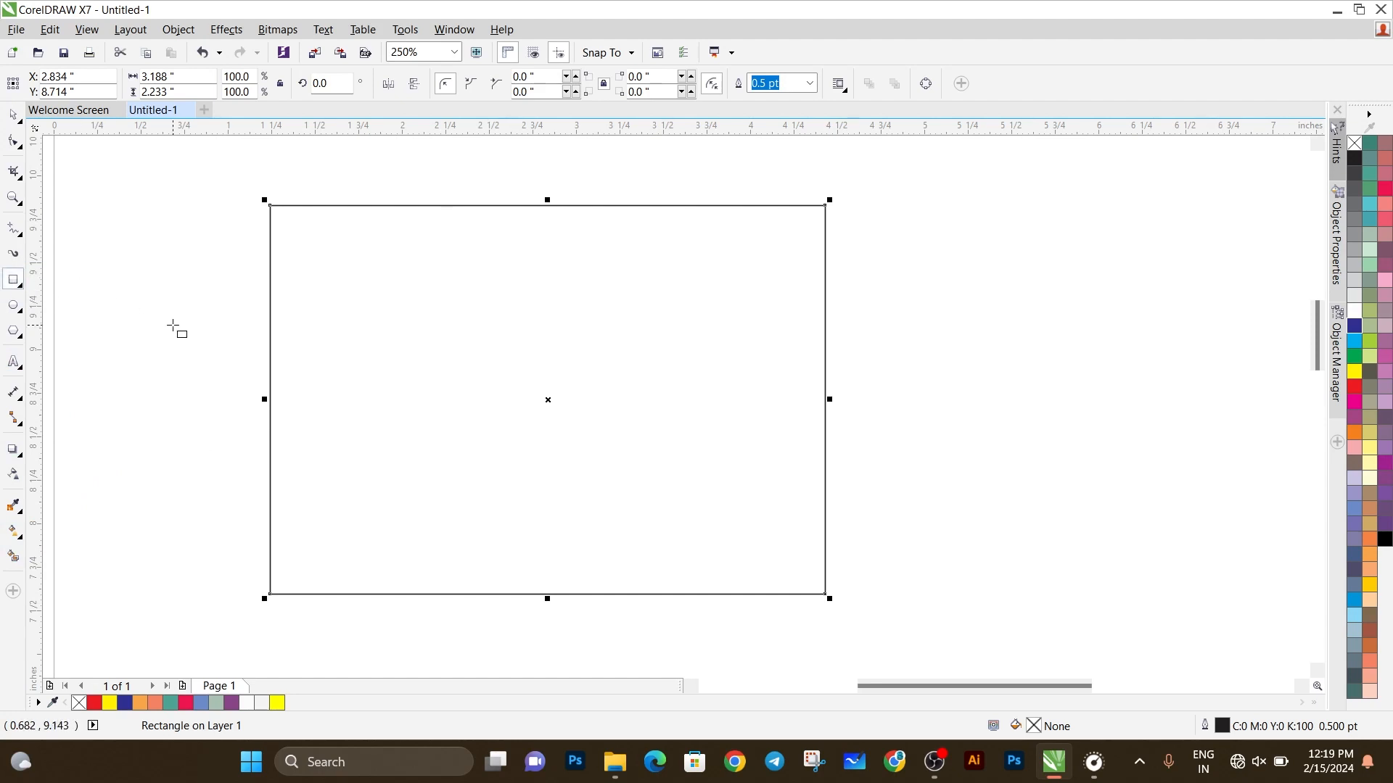
pyautogui.press('m')
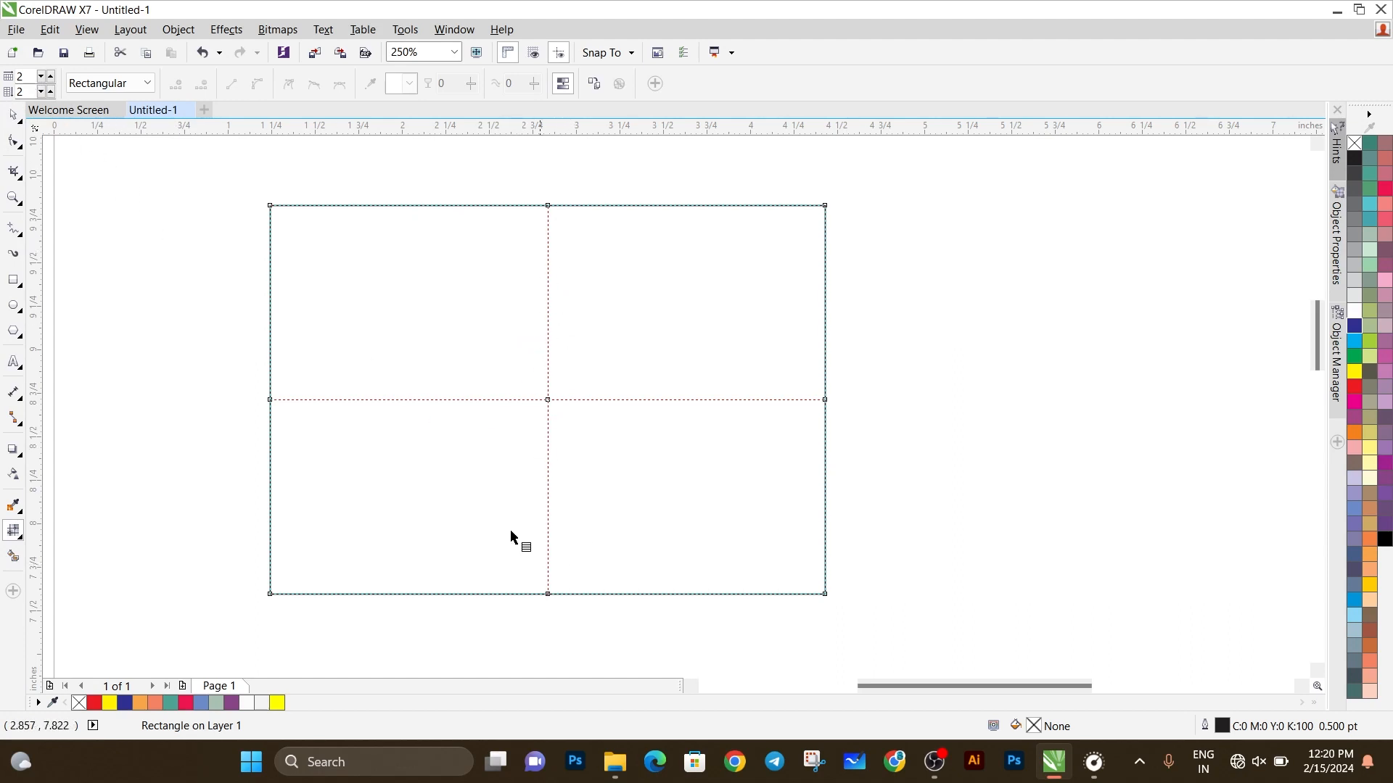
# Step: Set the rectangle's mesh grid to 6 columns
pyautogui.click(40, 82)
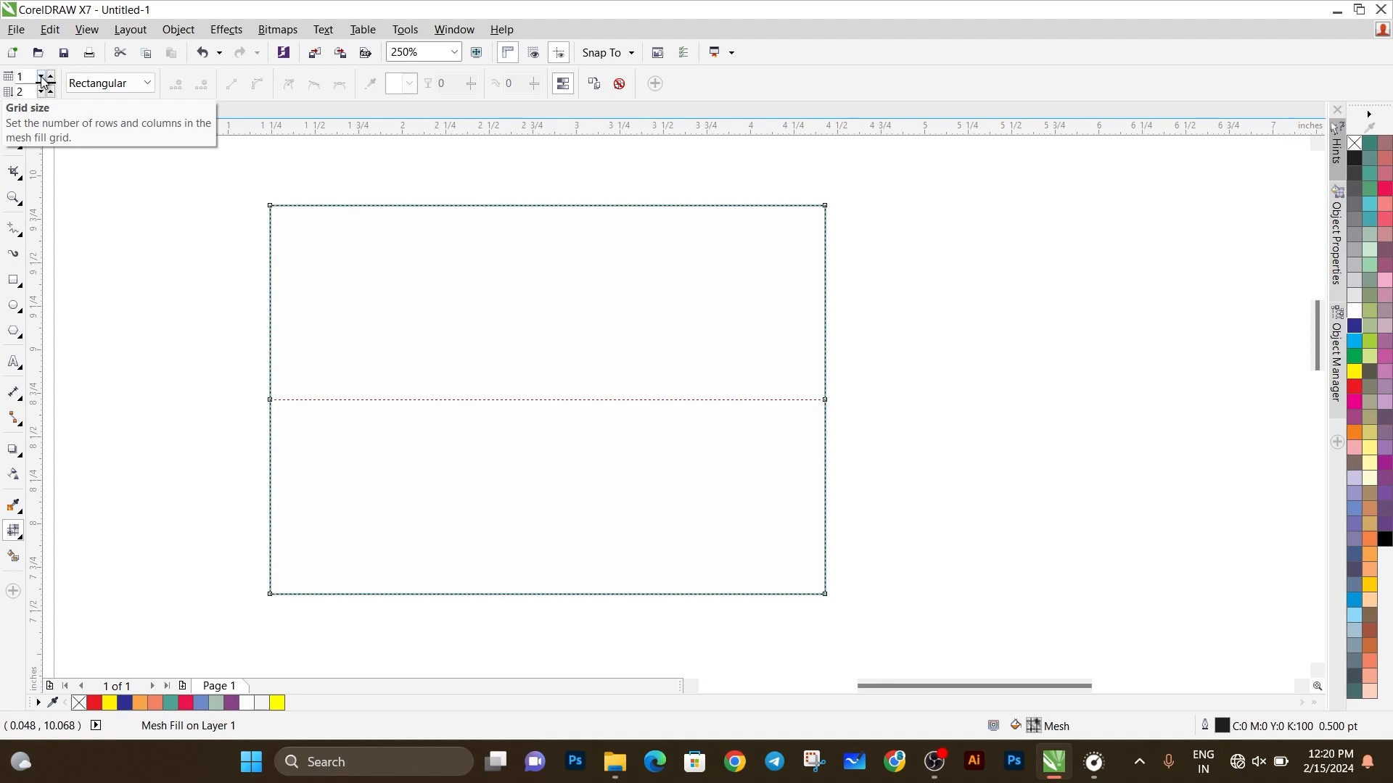
pyautogui.click(51, 76)
pyautogui.click(50, 76)
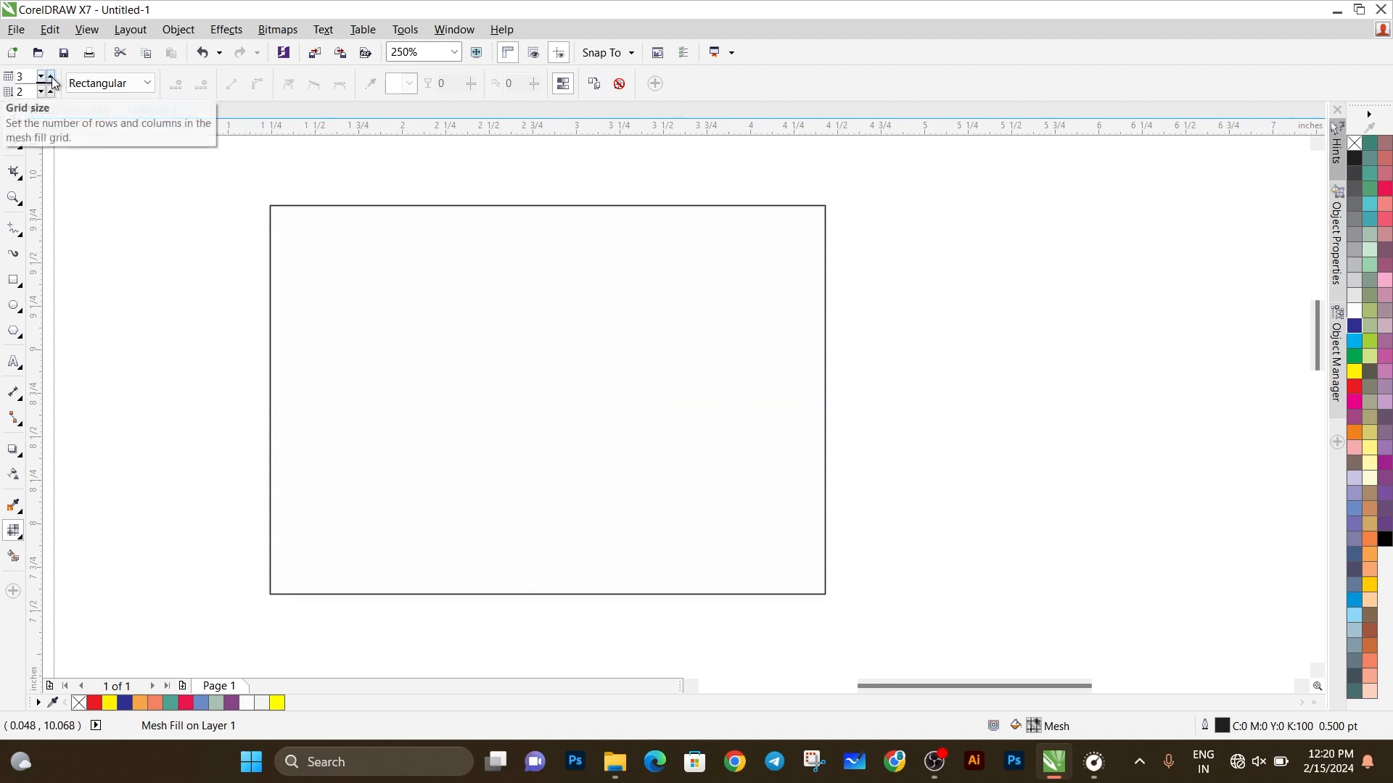
pyautogui.click(51, 76)
pyautogui.click(51, 76)
pyautogui.click(51, 76)
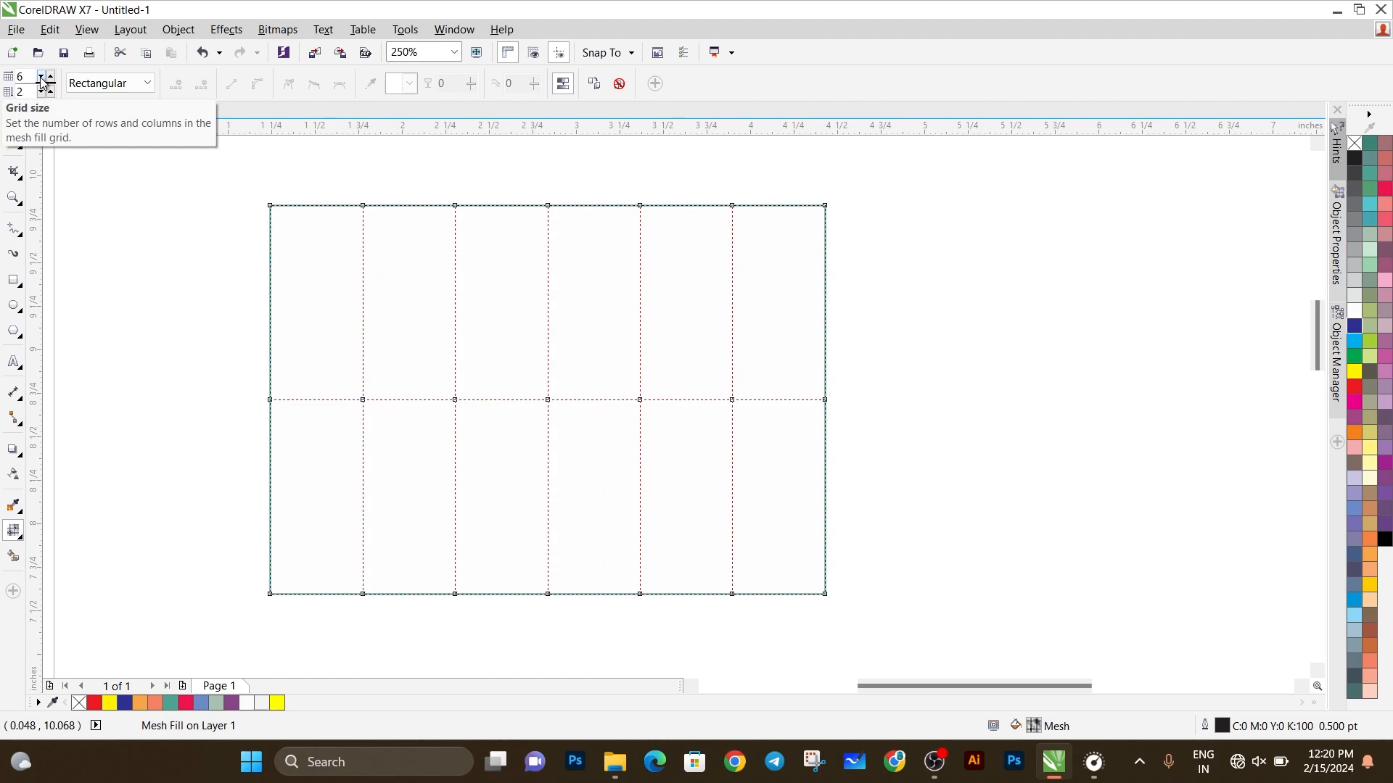
# Step: Reduce the rectangle's mesh grid to 2 columns
pyautogui.click(40, 77)
pyautogui.click(41, 77)
pyautogui.click(41, 78)
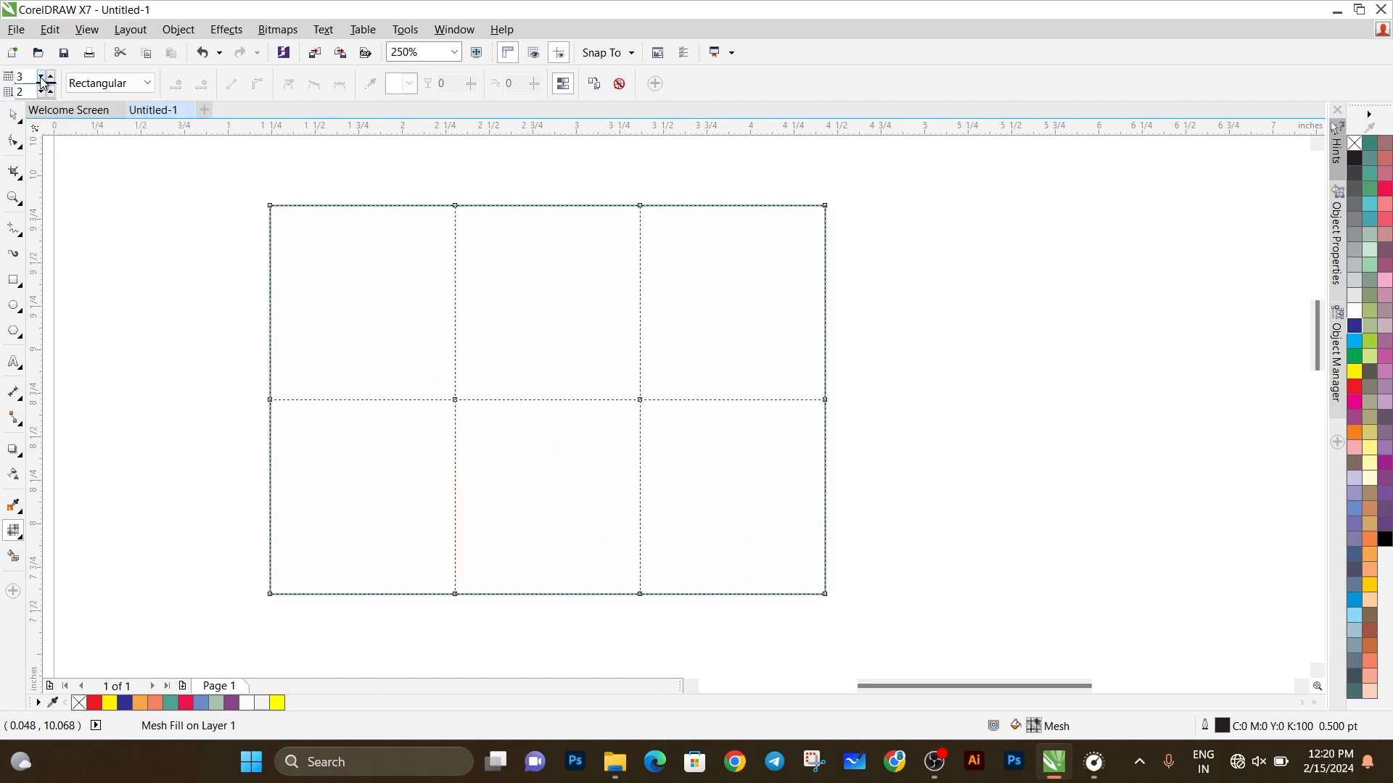
pyautogui.click(41, 77)
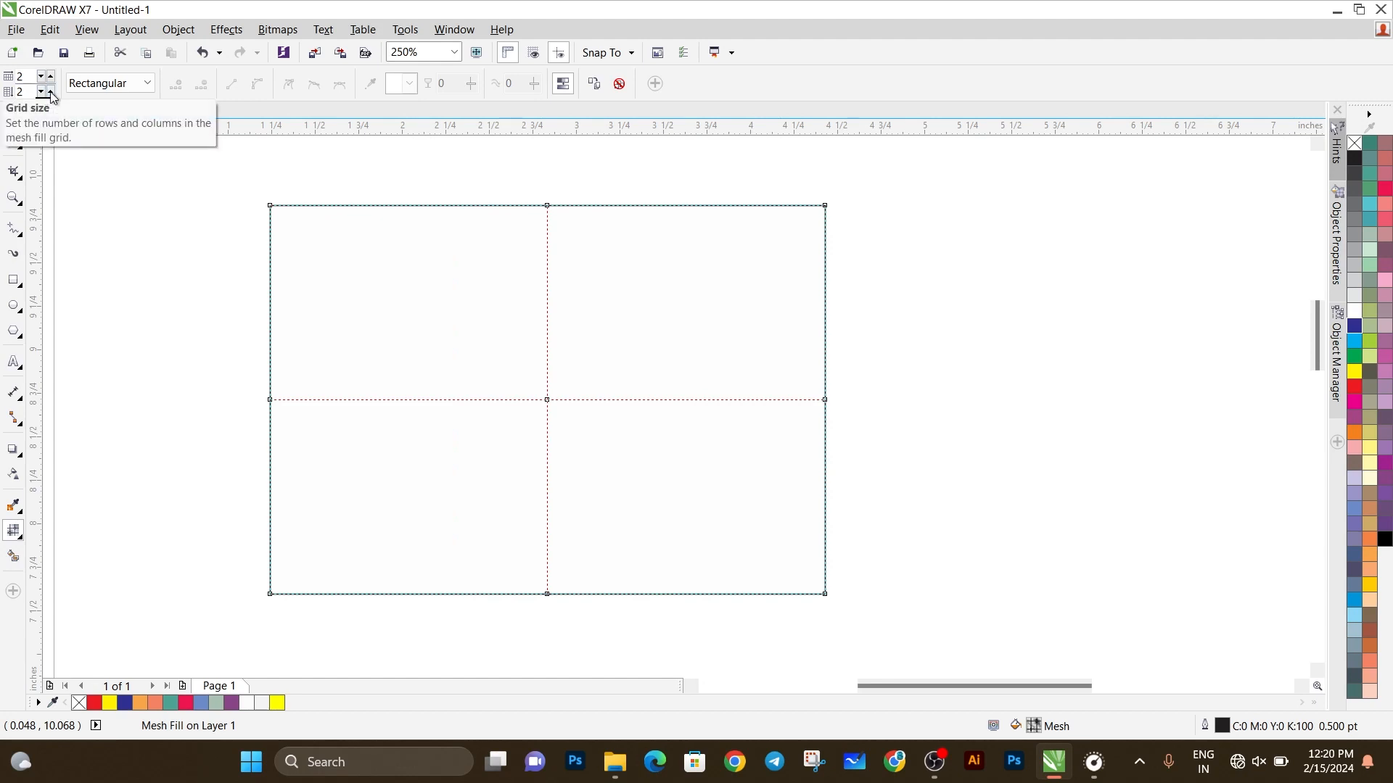
# Step: Increase the mesh grid to 5 rows and return it to 2 rows
pyautogui.click(51, 93)
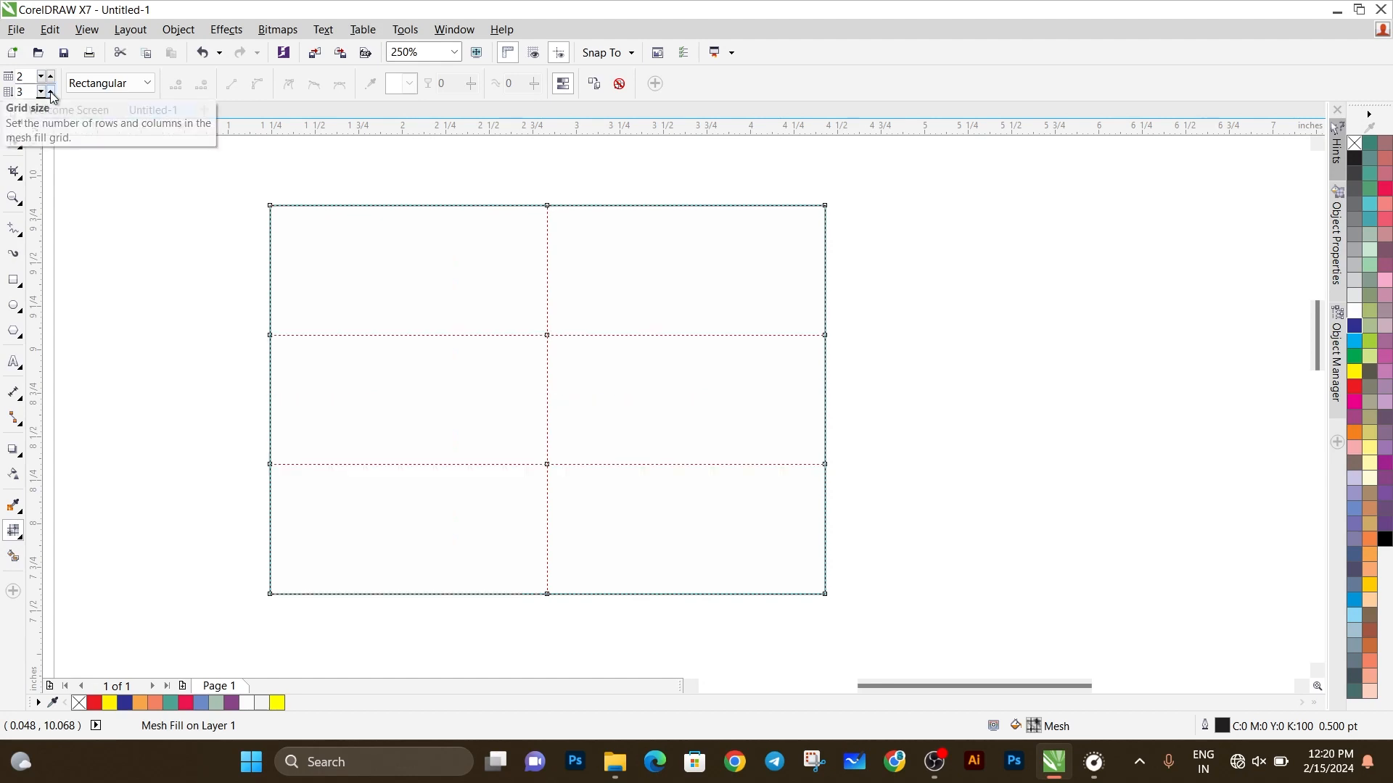
pyautogui.click(51, 93)
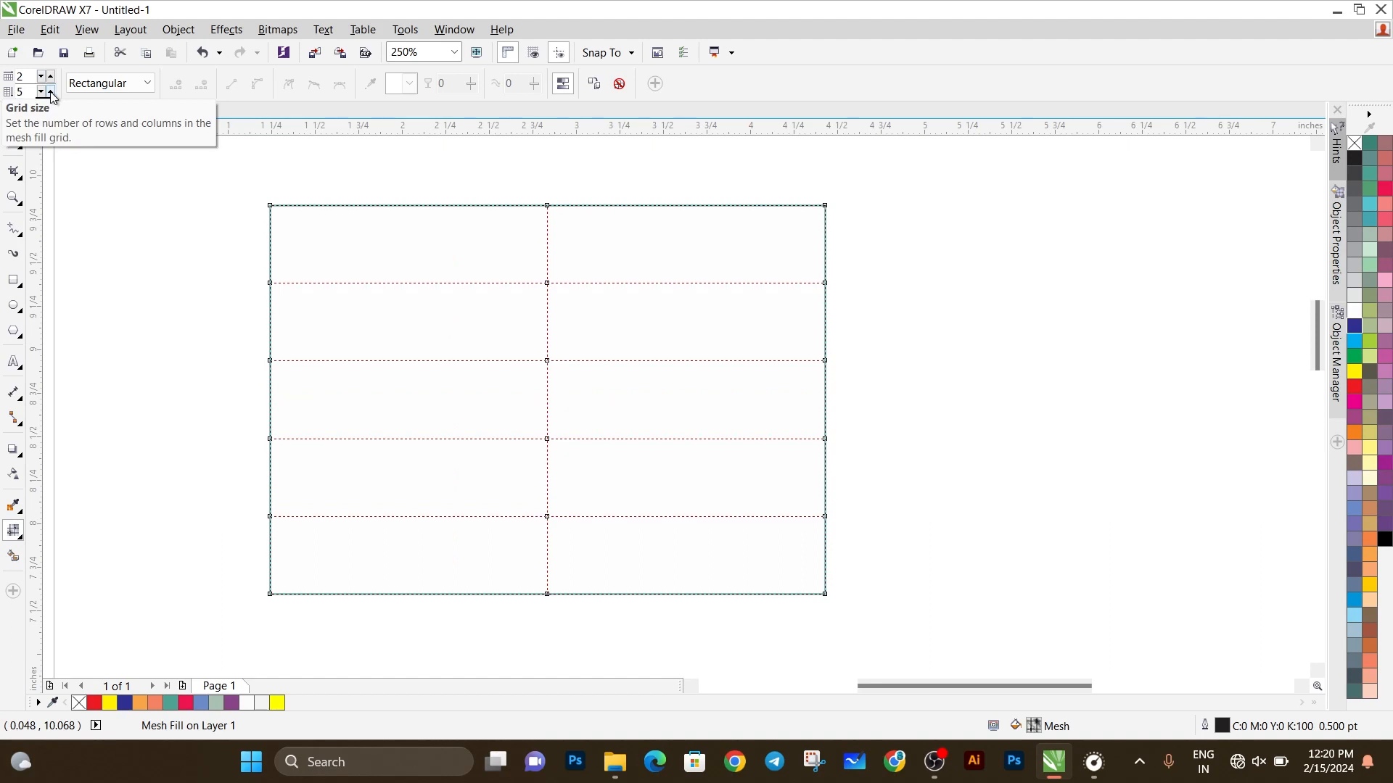
pyautogui.click(41, 93)
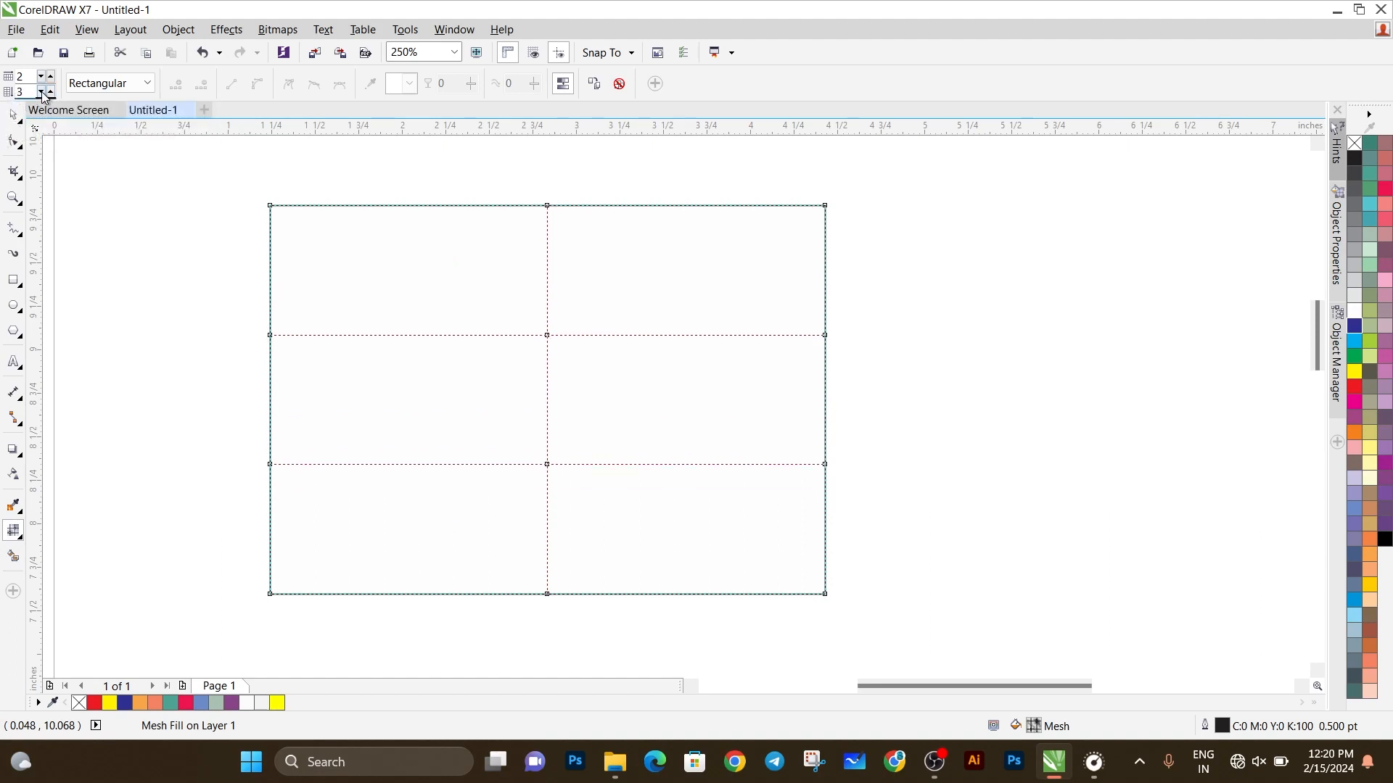
pyautogui.click(42, 93)
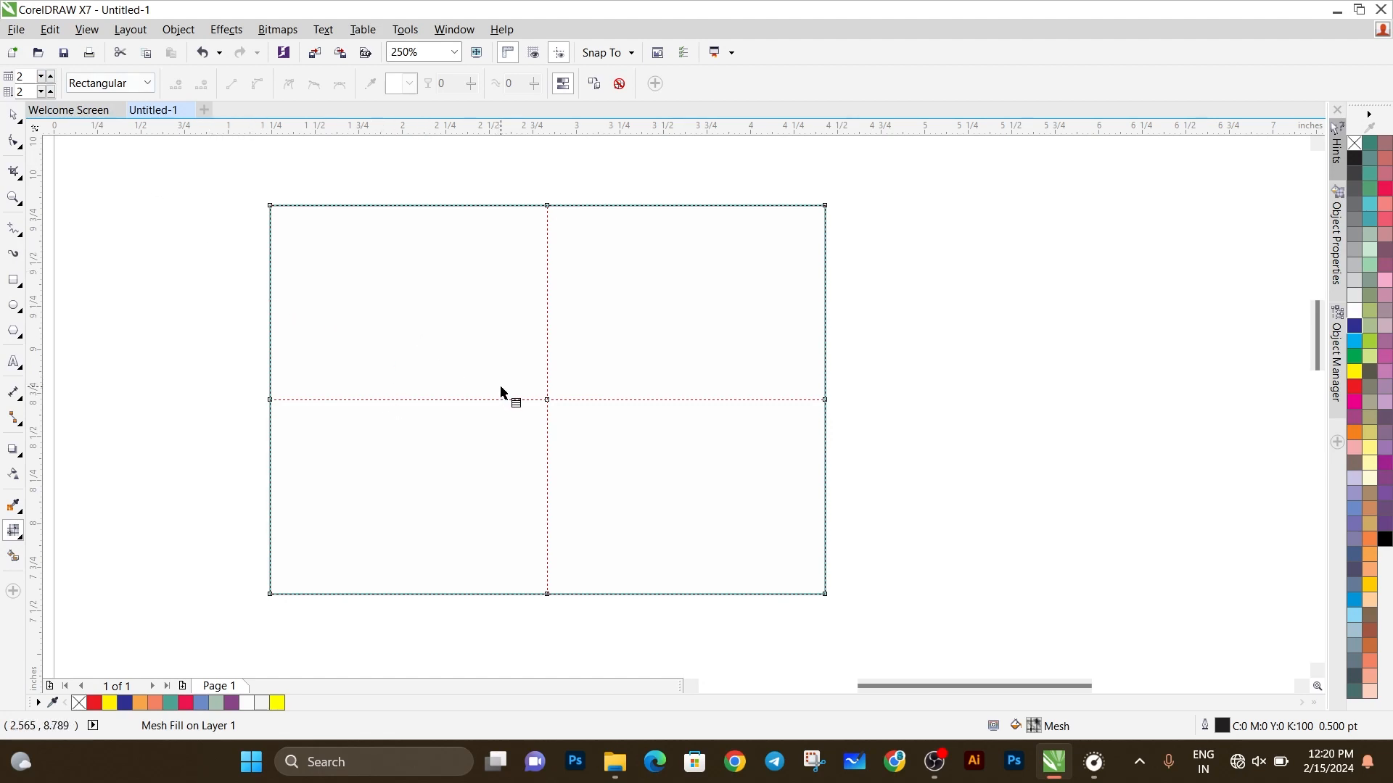
# Step: Using Rectangular selection mode, color the right edge's middle mesh node red and the left edge's middle node yellow
pyautogui.click(150, 85)
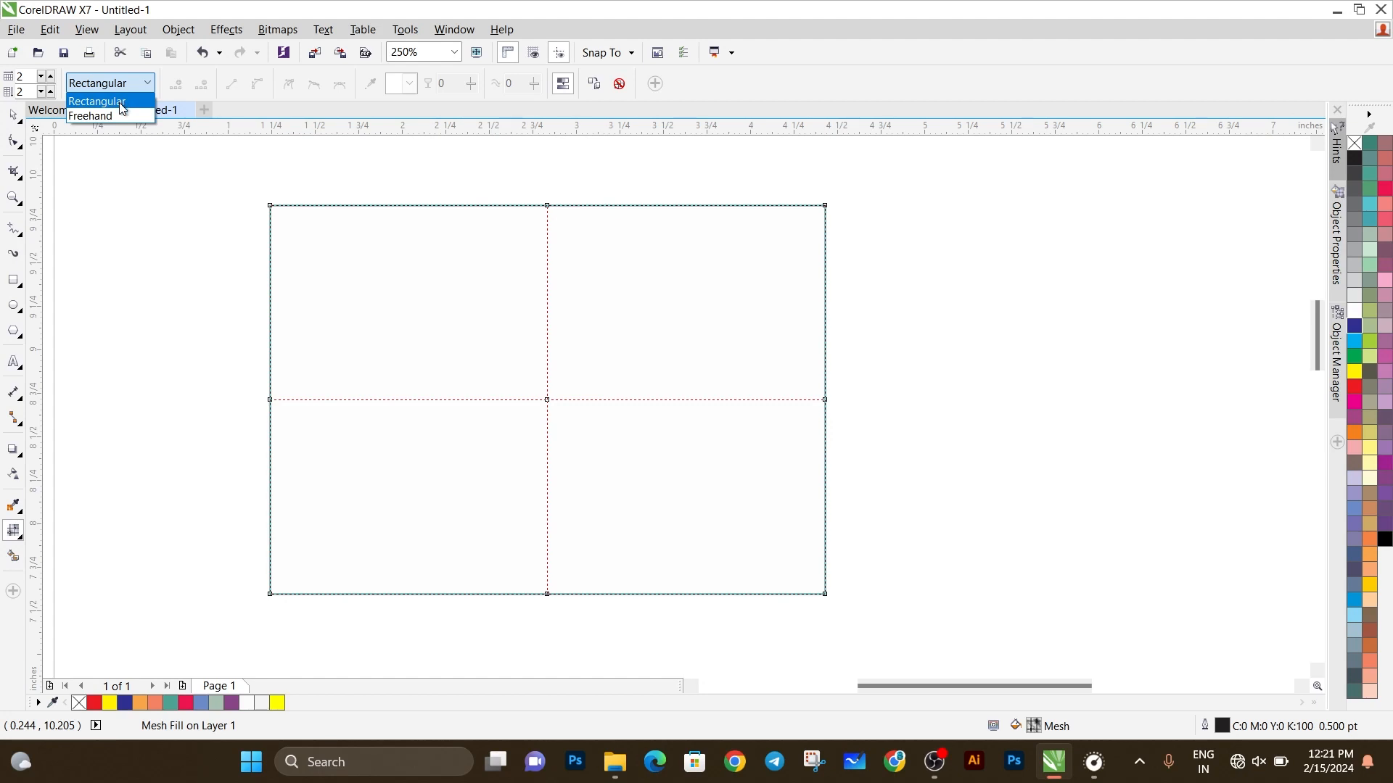
pyautogui.click(121, 107)
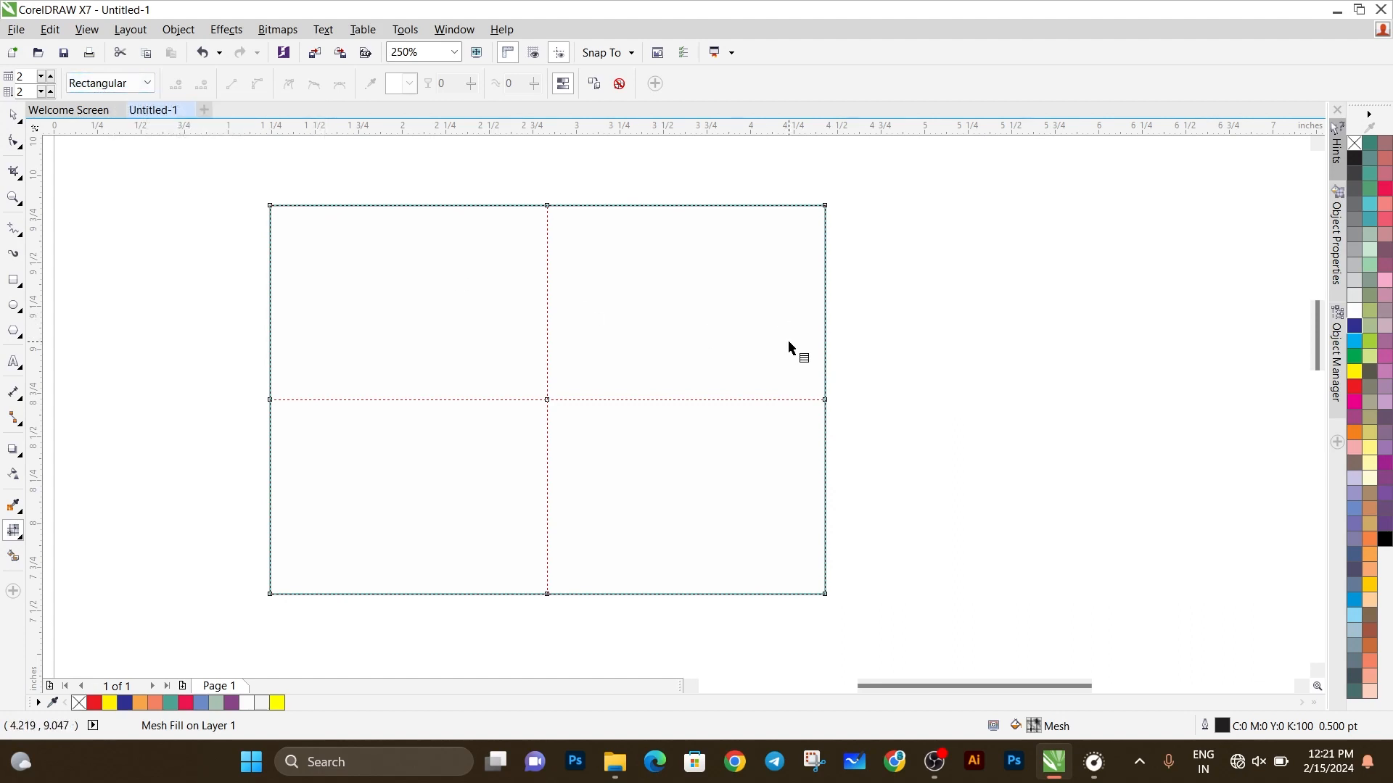
pyautogui.moveTo(788, 342); pyautogui.dragTo(990, 453)
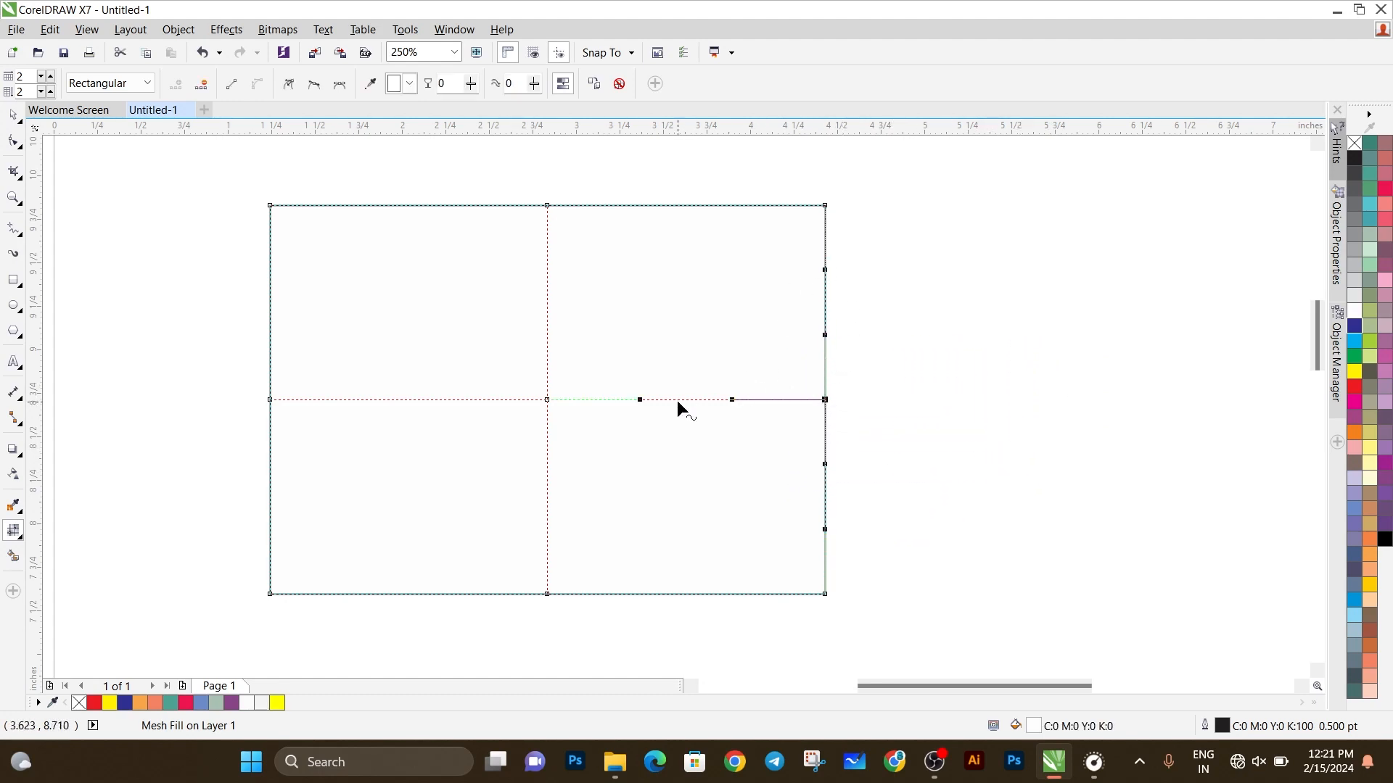
pyautogui.click(1355, 387)
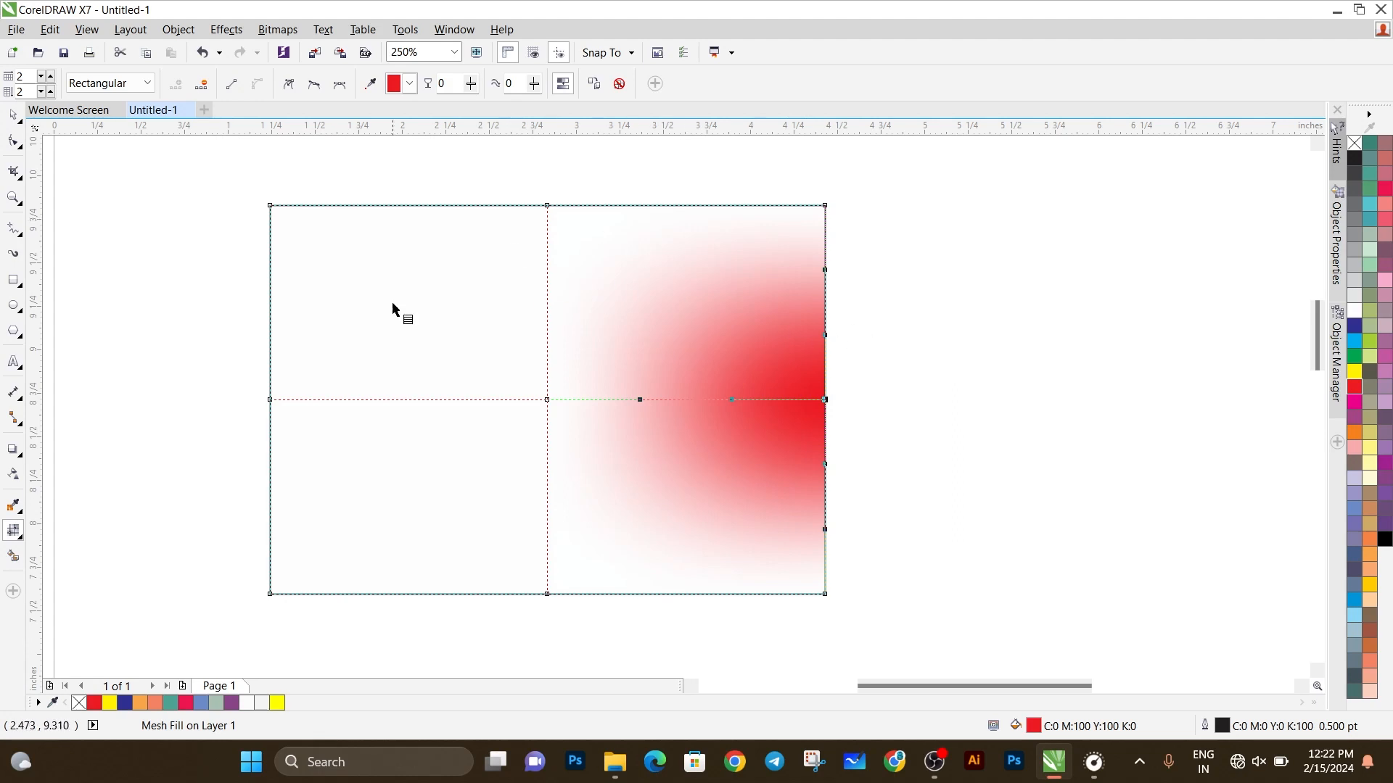
pyautogui.moveTo(229, 319); pyautogui.dragTo(363, 507)
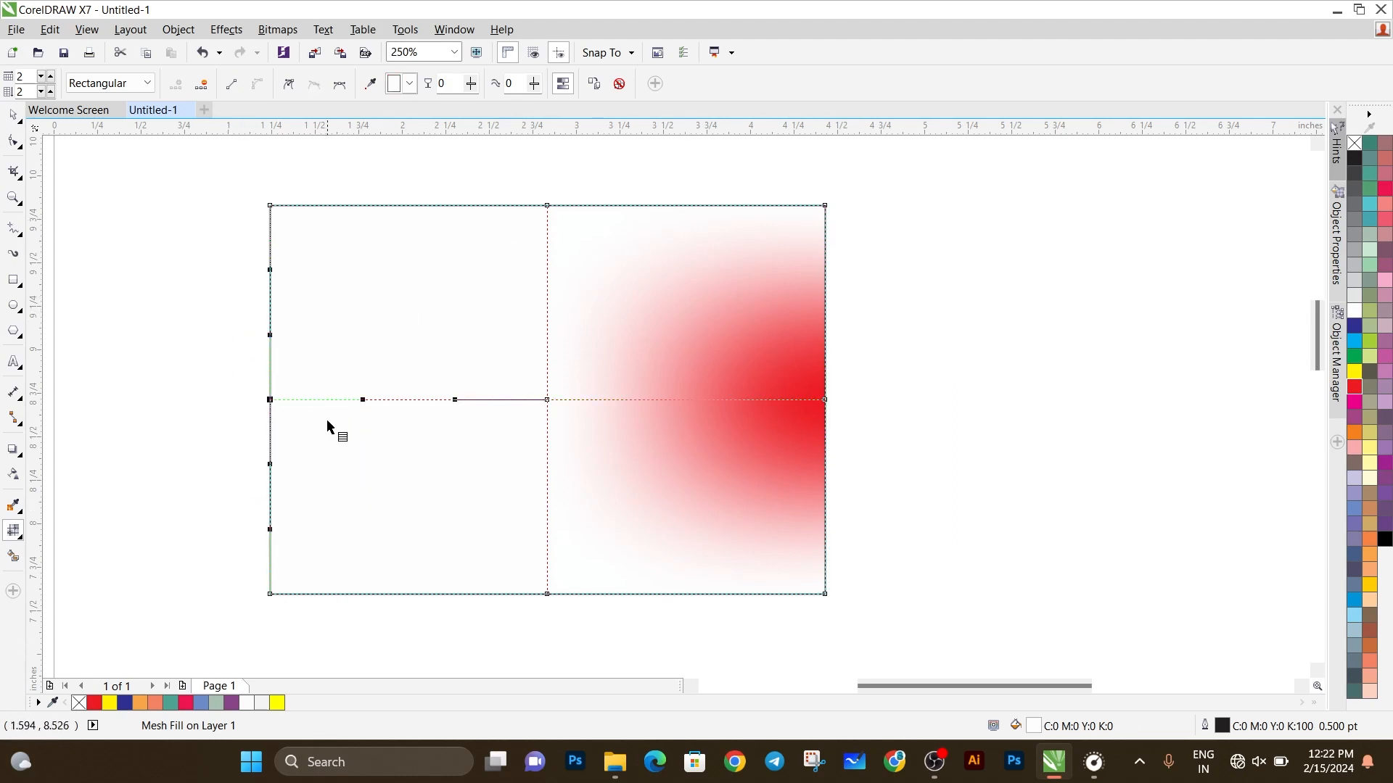
pyautogui.click(1354, 371)
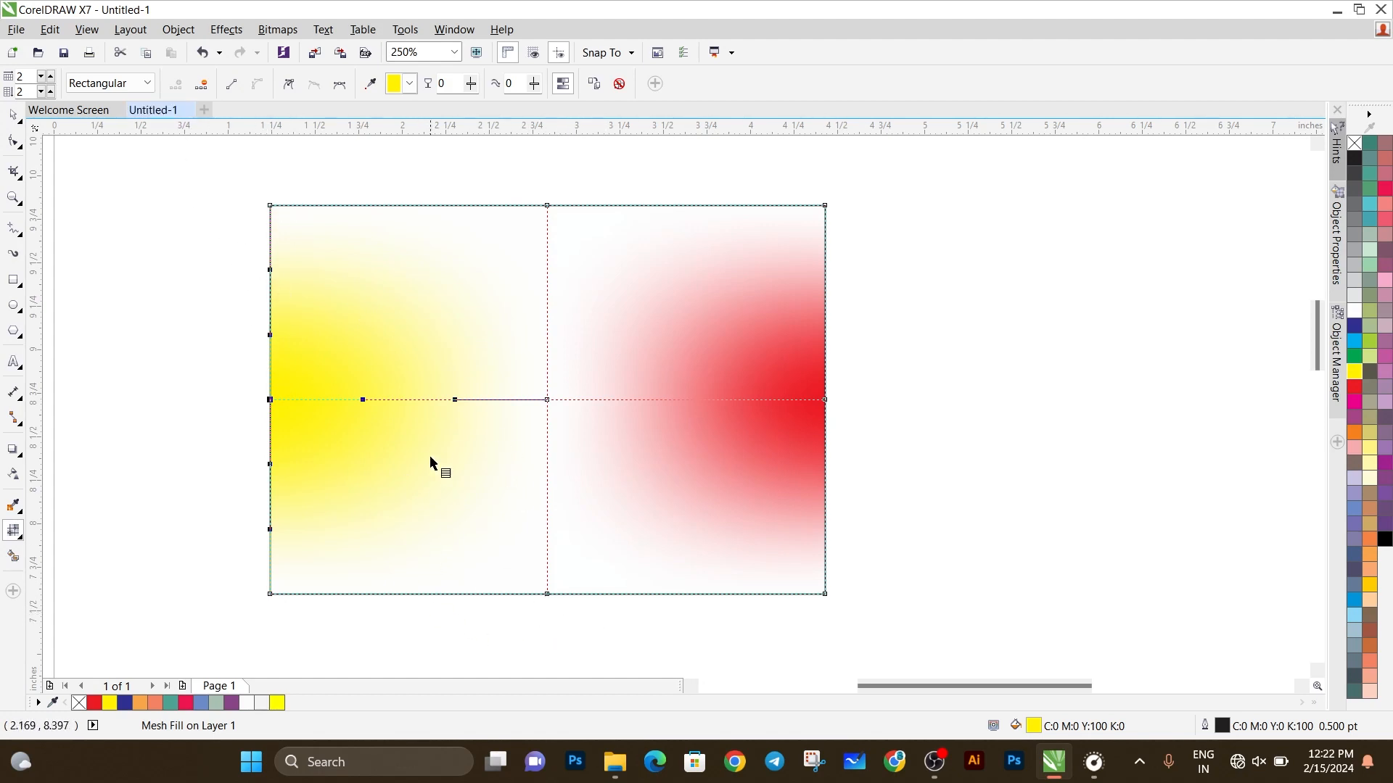
# Step: Switch to Freehand selection mode, select the mesh's top-left corner and center nodes together, and color them Blue
pyautogui.click(144, 86)
pyautogui.click(111, 114)
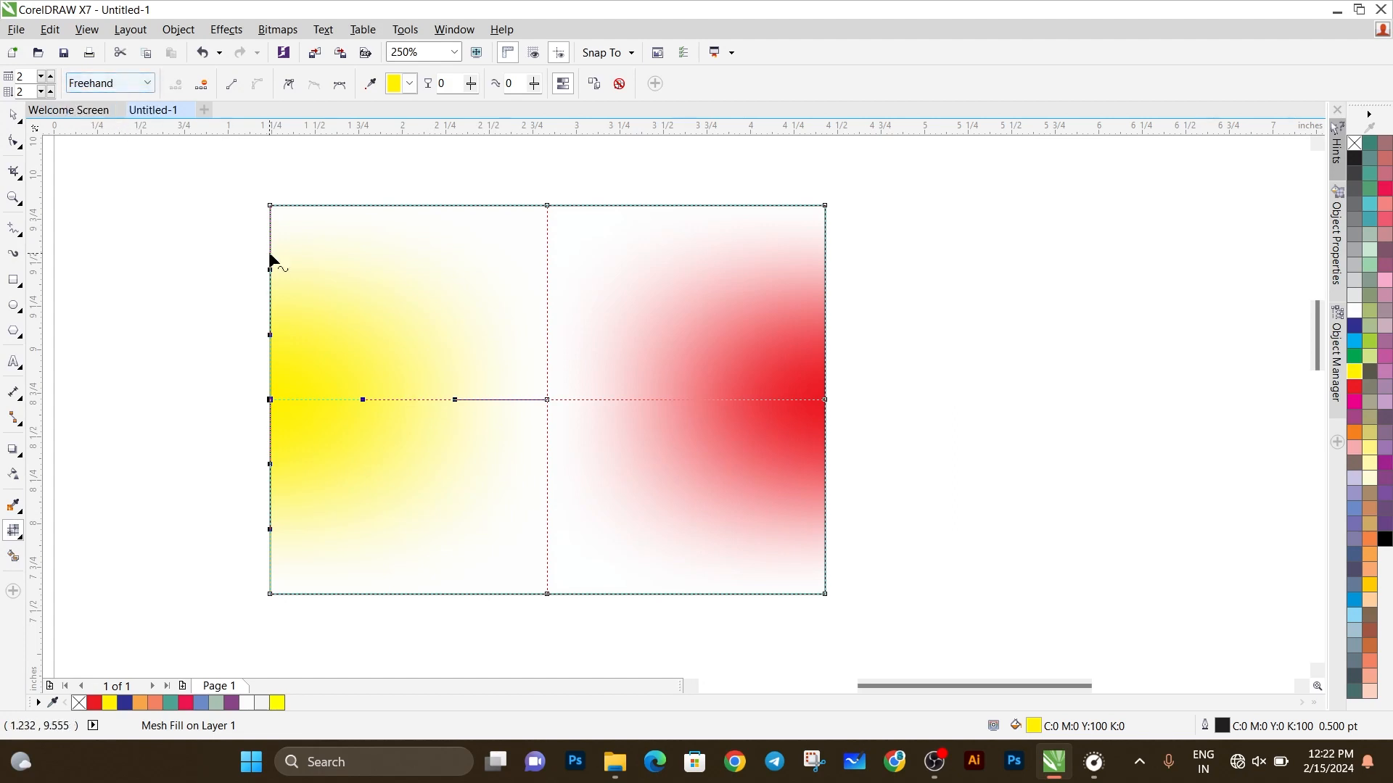
pyautogui.moveTo(288, 177)
pyautogui.mouseDown()
pyautogui.moveTo(235, 211)
pyautogui.moveTo(249, 247)
pyautogui.mouseUp()
pyautogui.moveTo(346, 245)
pyautogui.mouseDown()
pyautogui.moveTo(397, 261)
pyautogui.moveTo(586, 391)
pyautogui.moveTo(510, 390)
pyautogui.mouseUp()
pyautogui.moveTo(533, 344)
pyautogui.mouseDown()
pyautogui.moveTo(526, 304)
pyautogui.moveTo(398, 203)
pyautogui.moveTo(290, 177)
pyautogui.mouseUp()
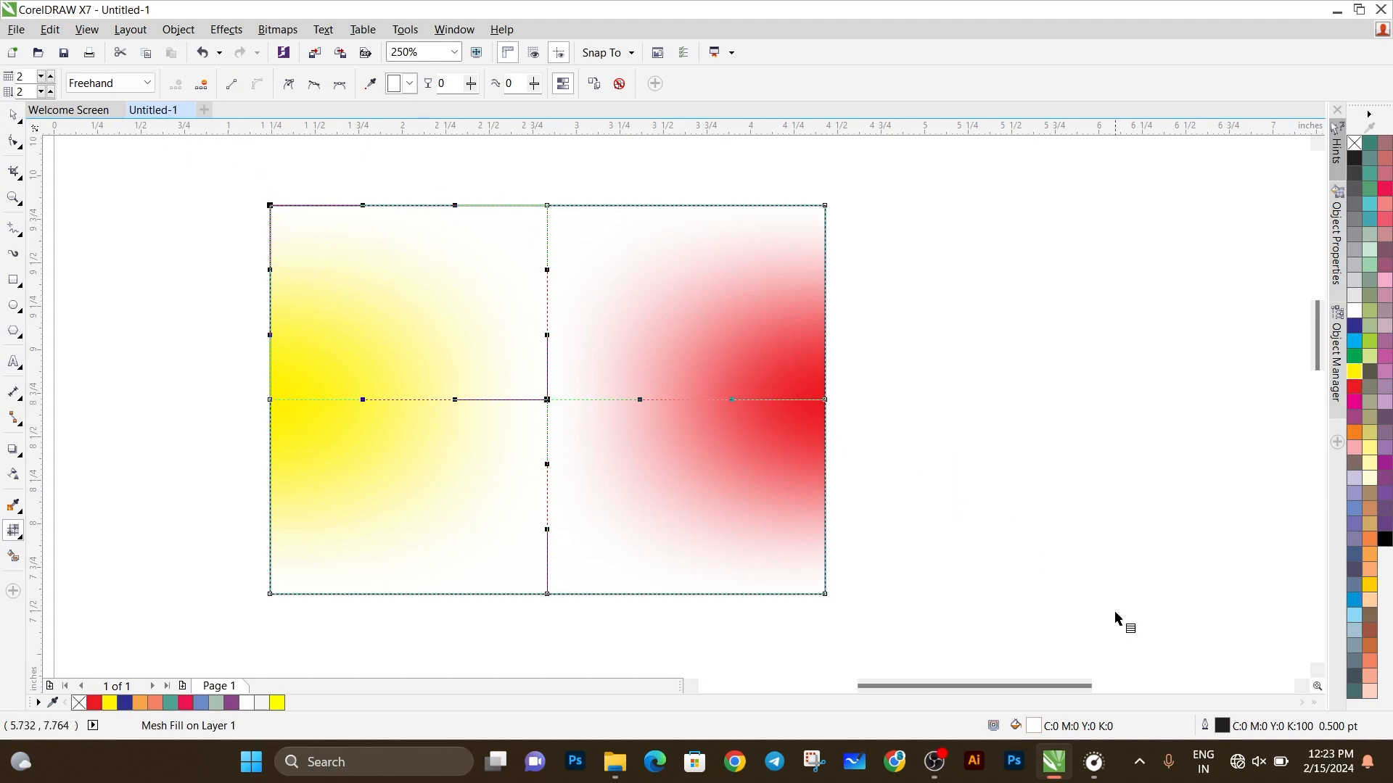
pyautogui.click(129, 704)
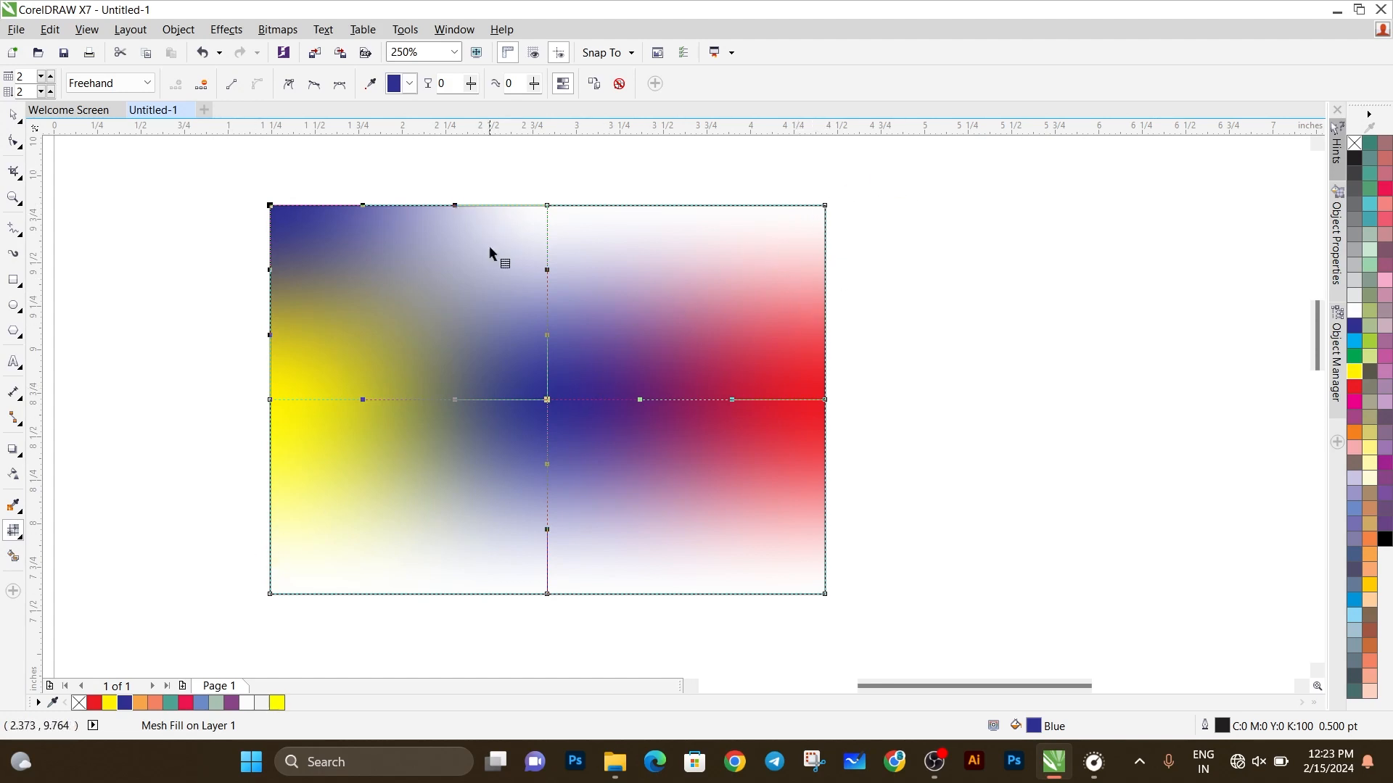
# Step: Select the mesh's top-right and bottom-left corner nodes with one Freehand selection and color them Light Orange
pyautogui.click(145, 83)
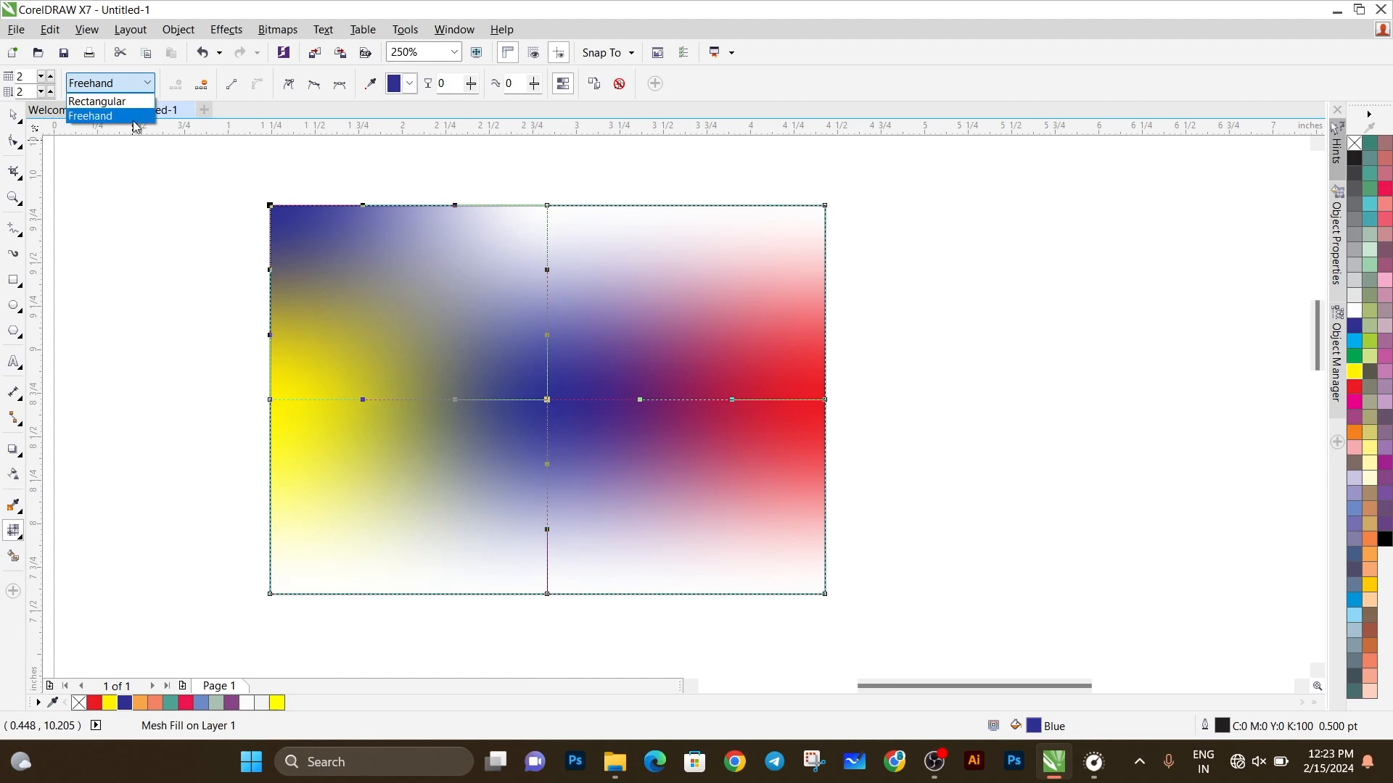
pyautogui.click(136, 120)
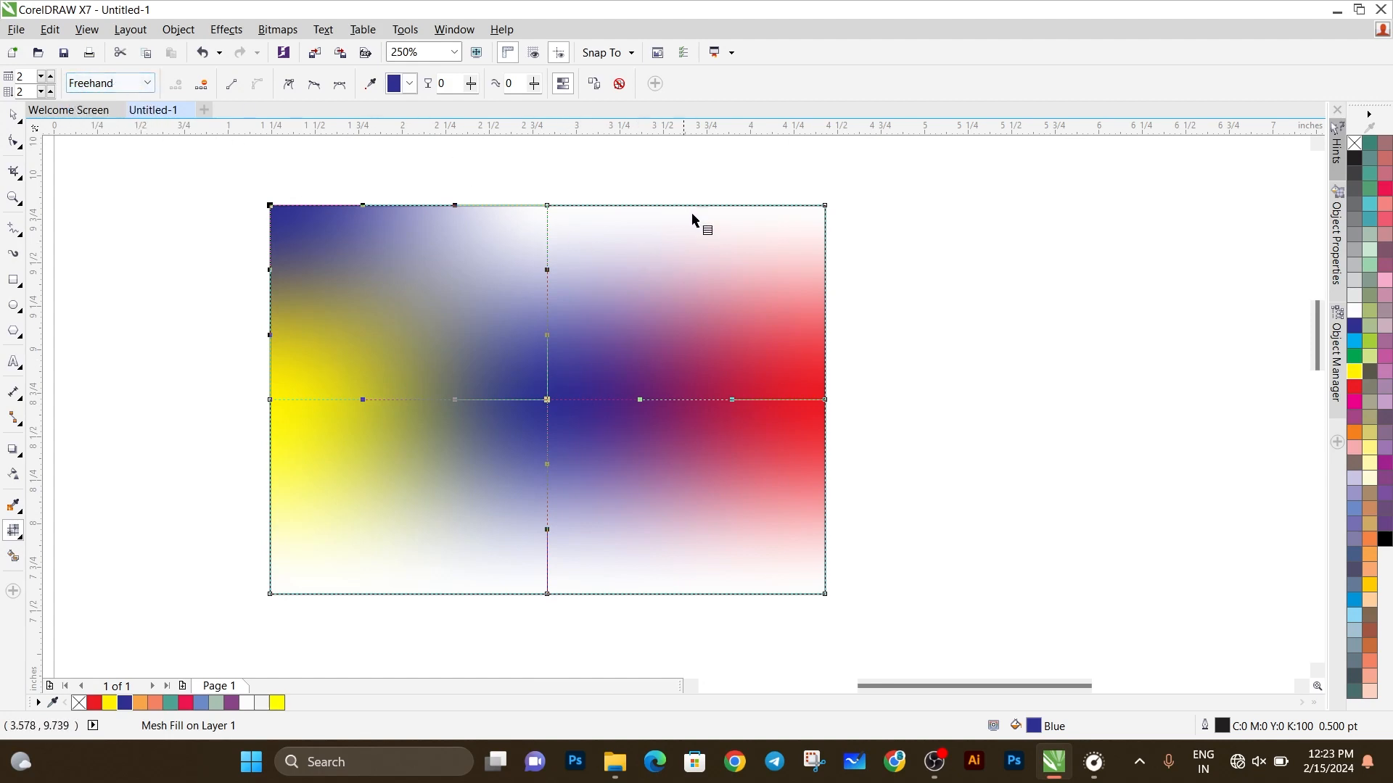
pyautogui.moveTo(847, 225)
pyautogui.mouseDown()
pyautogui.moveTo(819, 168)
pyautogui.moveTo(796, 182)
pyautogui.moveTo(801, 227)
pyautogui.moveTo(898, 366)
pyautogui.moveTo(924, 509)
pyautogui.moveTo(915, 591)
pyautogui.moveTo(873, 639)
pyautogui.moveTo(862, 644)
pyautogui.moveTo(854, 620)
pyautogui.moveTo(852, 526)
pyautogui.moveTo(784, 481)
pyautogui.moveTo(725, 475)
pyautogui.moveTo(397, 560)
pyautogui.moveTo(263, 632)
pyautogui.moveTo(254, 556)
pyautogui.moveTo(402, 529)
pyautogui.moveTo(503, 485)
pyautogui.moveTo(800, 460)
pyautogui.moveTo(854, 487)
pyautogui.moveTo(868, 447)
pyautogui.moveTo(852, 232)
pyautogui.mouseUp()
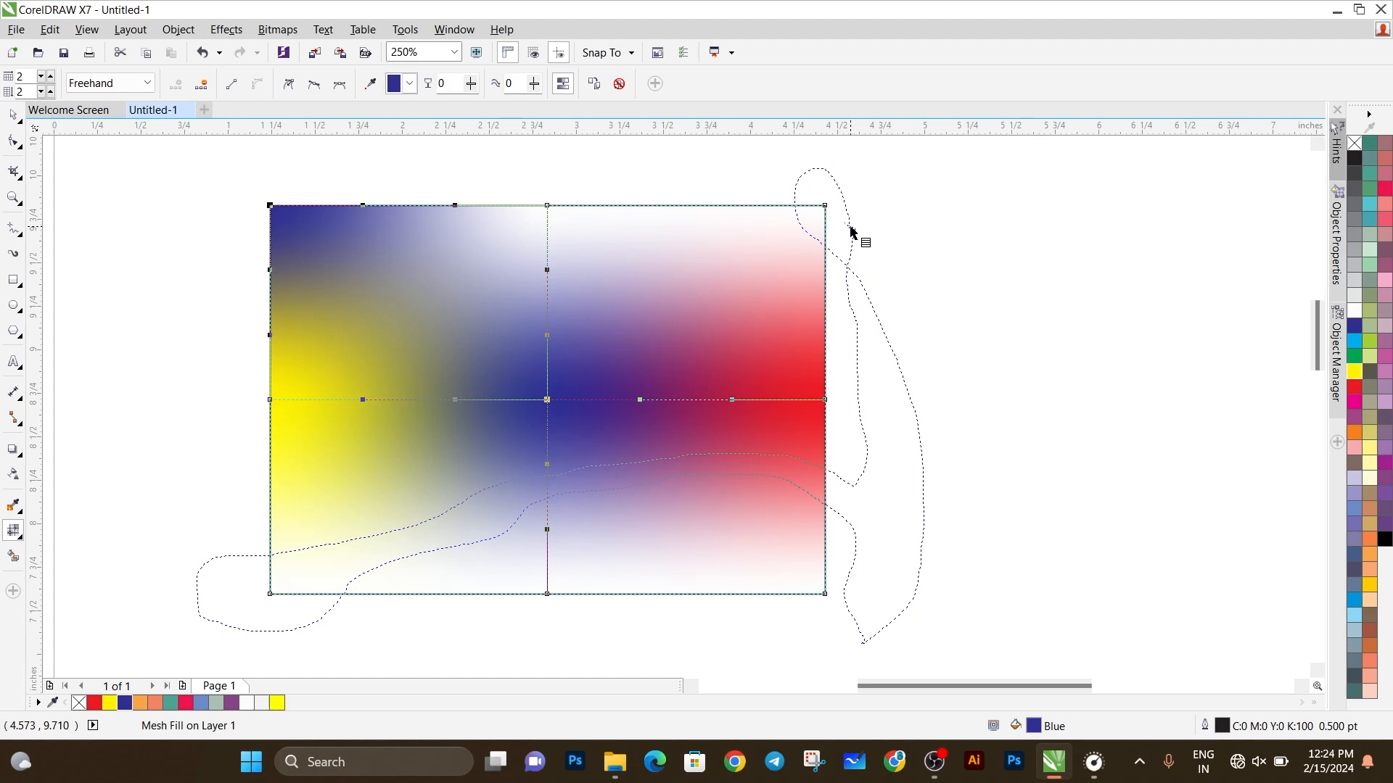
pyautogui.moveTo(852, 232); pyautogui.dragTo(852, 232)
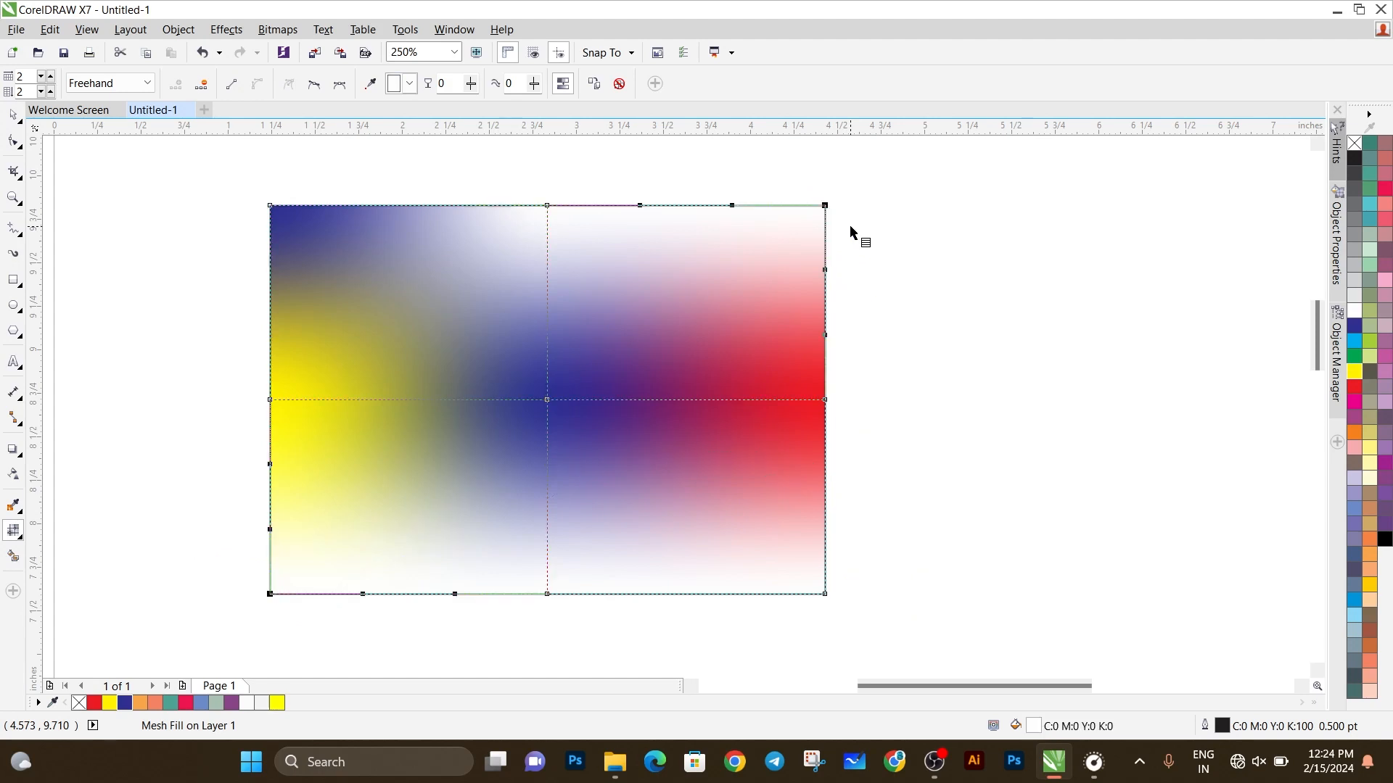
pyautogui.click(144, 705)
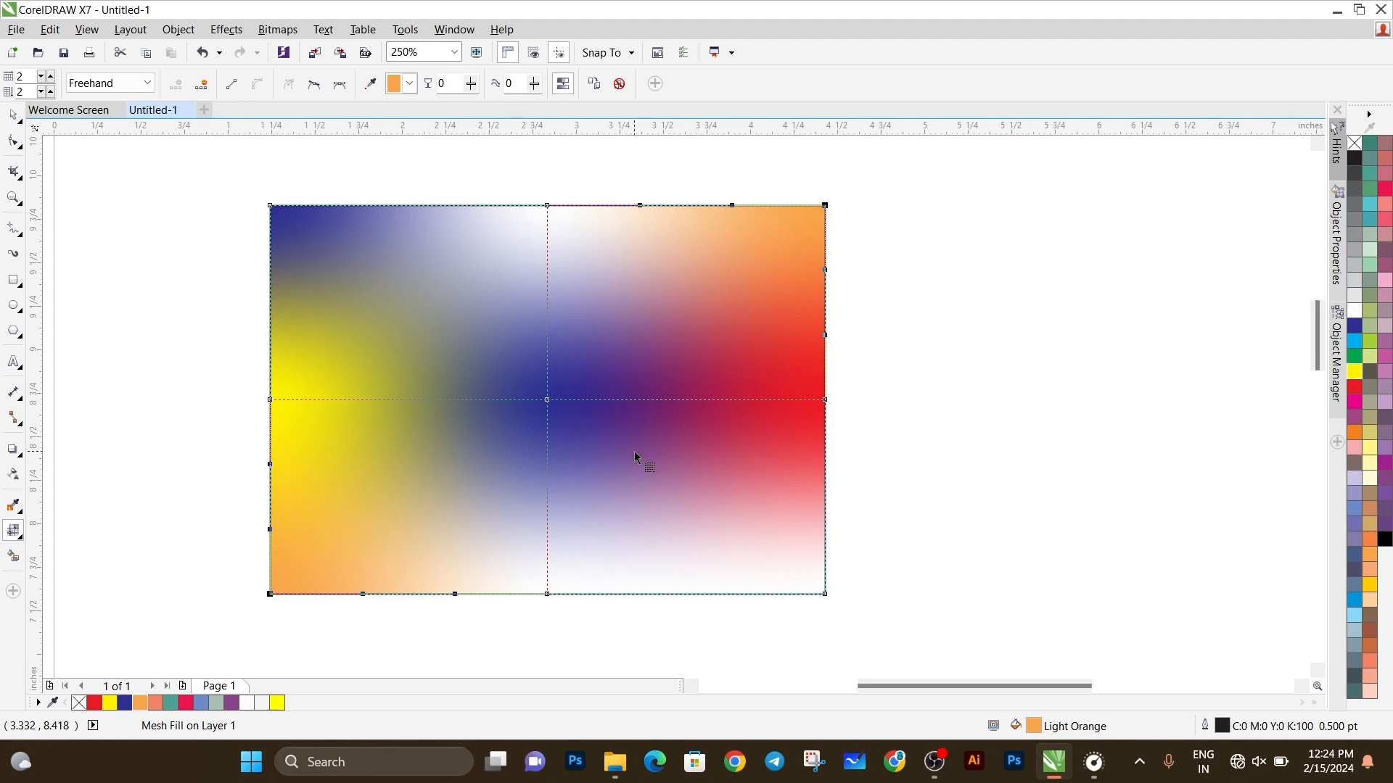
# Step: In Rectangular selection mode, color the top and bottom edges' middle mesh nodes Light Green and the bottom-right corner node Deep River
pyautogui.click(148, 84)
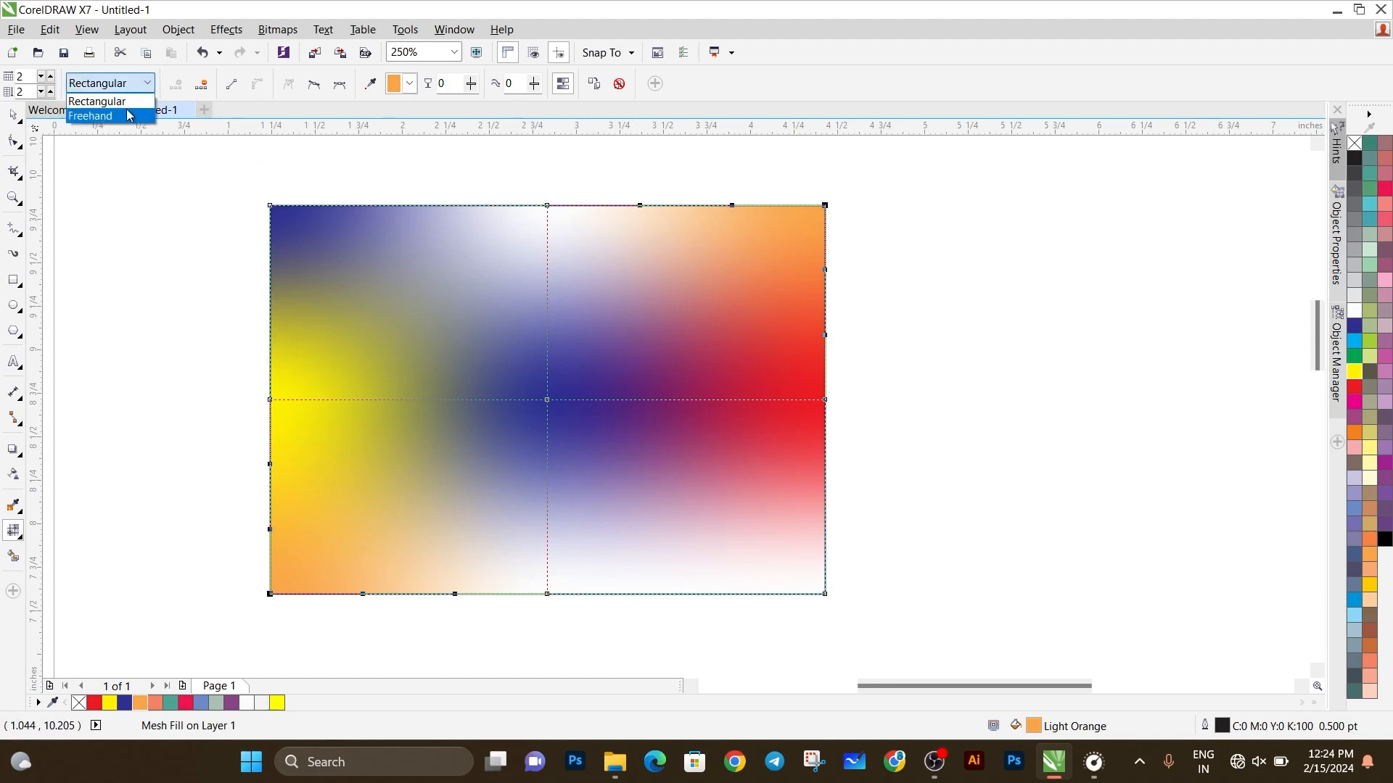
pyautogui.click(101, 99)
pyautogui.click(547, 206)
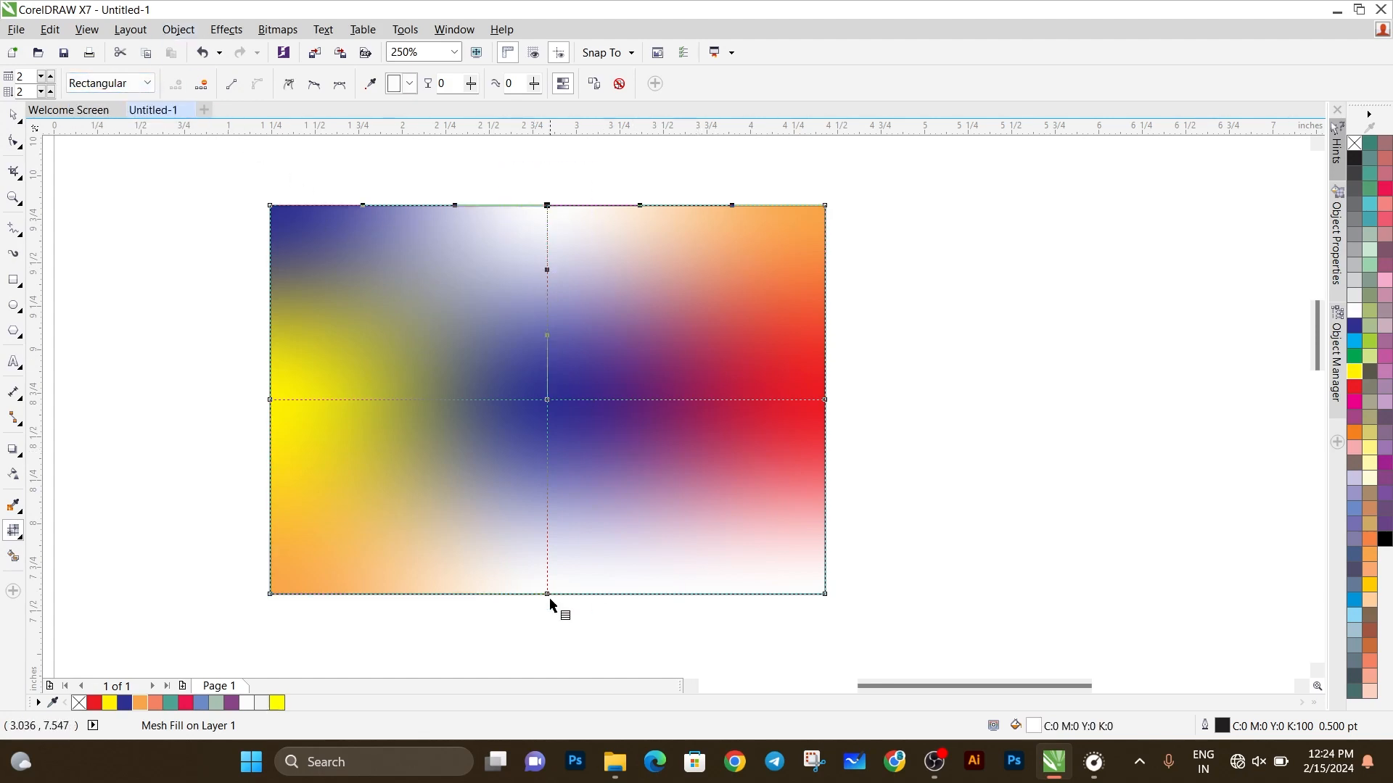
pyautogui.click(170, 703)
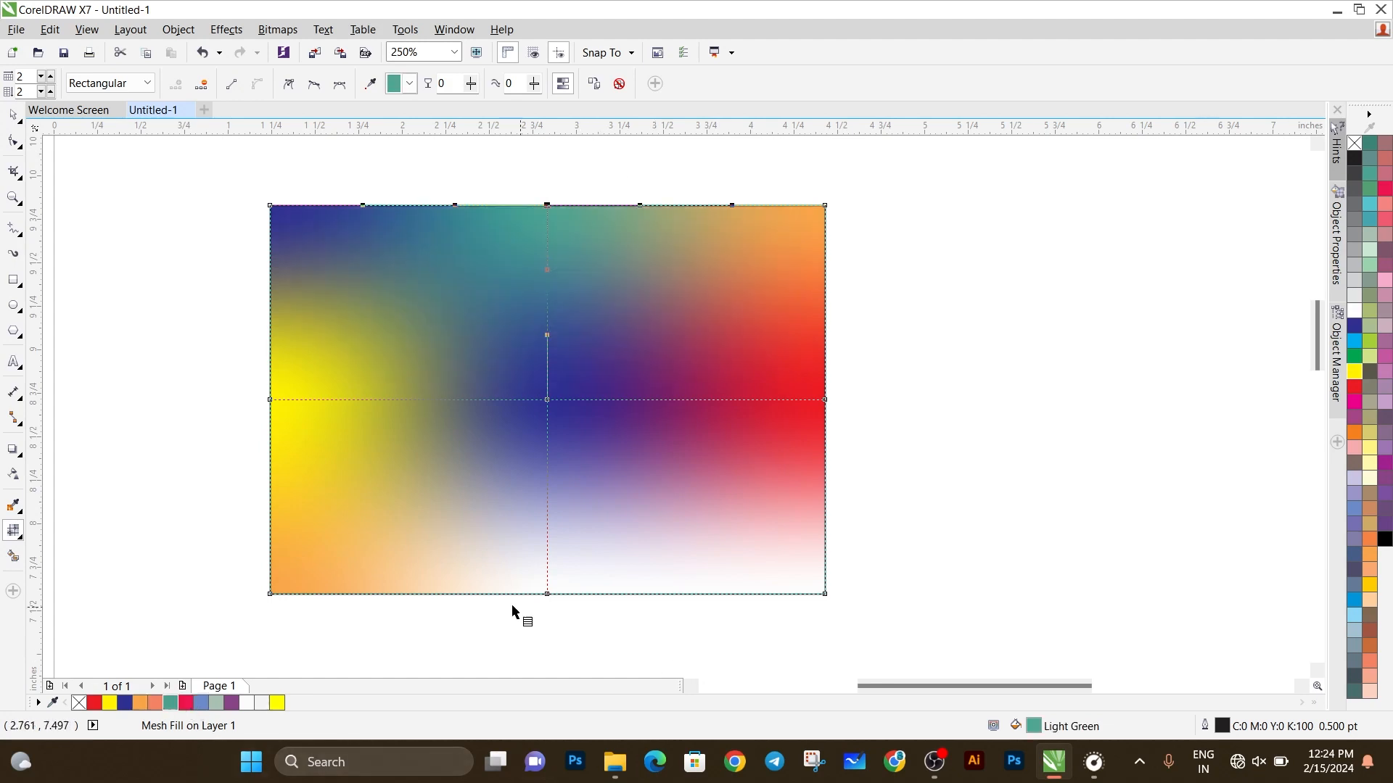
pyautogui.moveTo(500, 638); pyautogui.dragTo(955, 564)
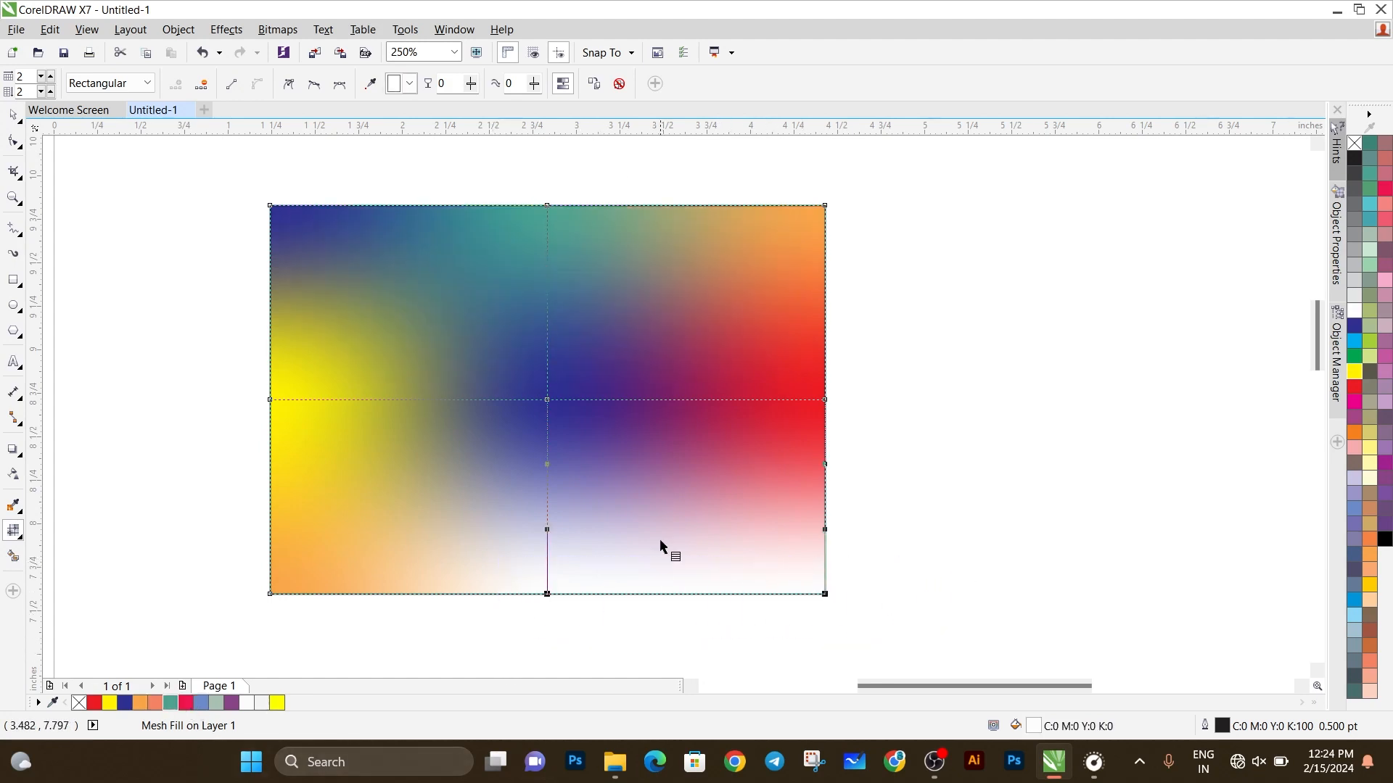
pyautogui.click(231, 703)
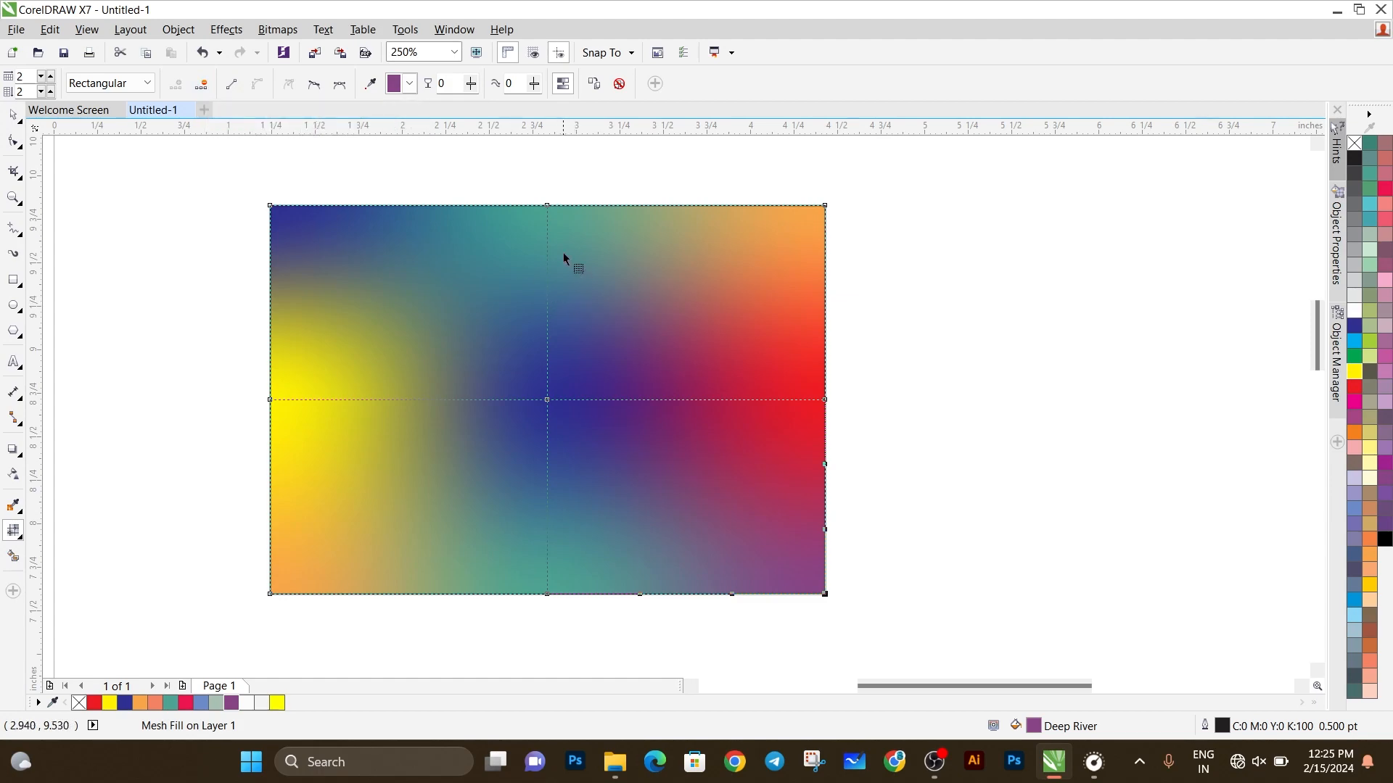
# Step: Try deleting the mesh node at the middle of the top edge and undo the deletion
pyautogui.click(546, 207)
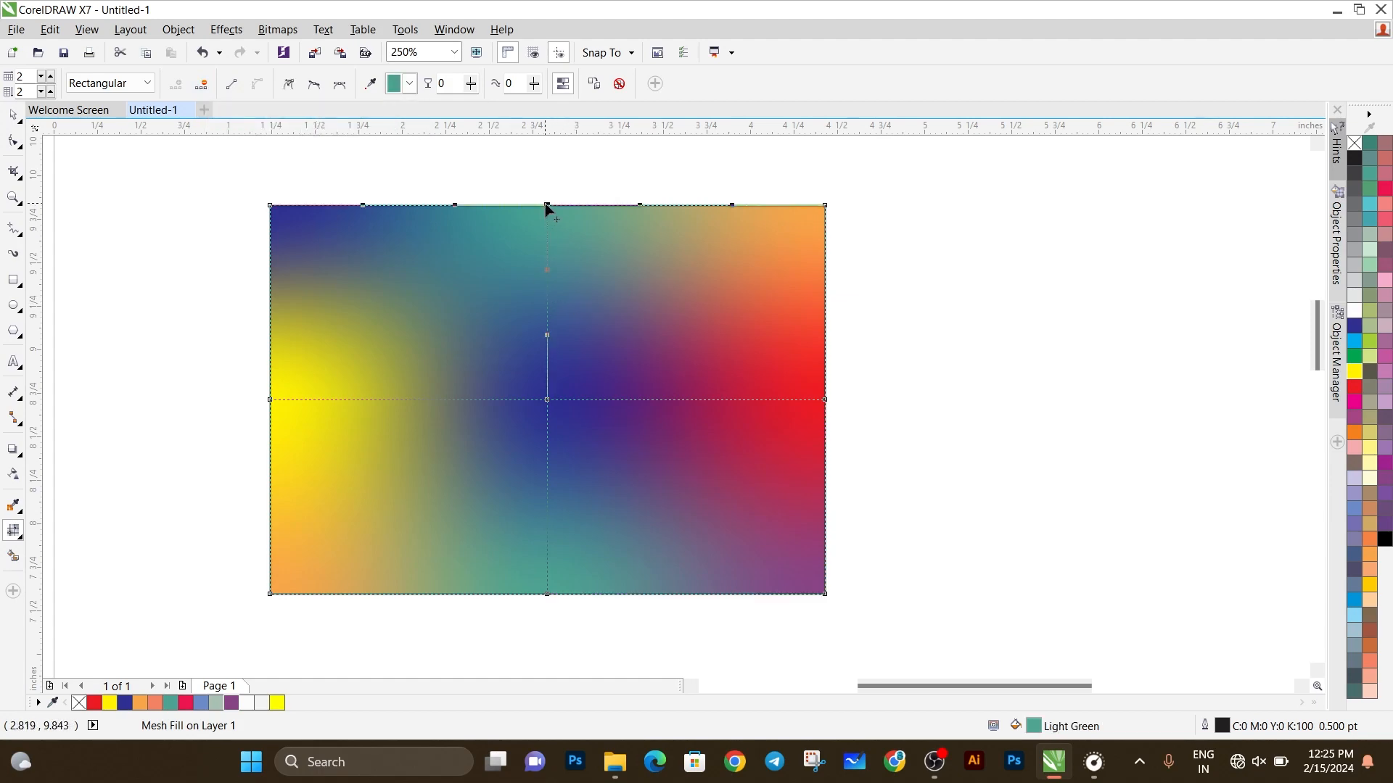
pyautogui.click(208, 85)
pyautogui.hotkey('ctrl', 'z')
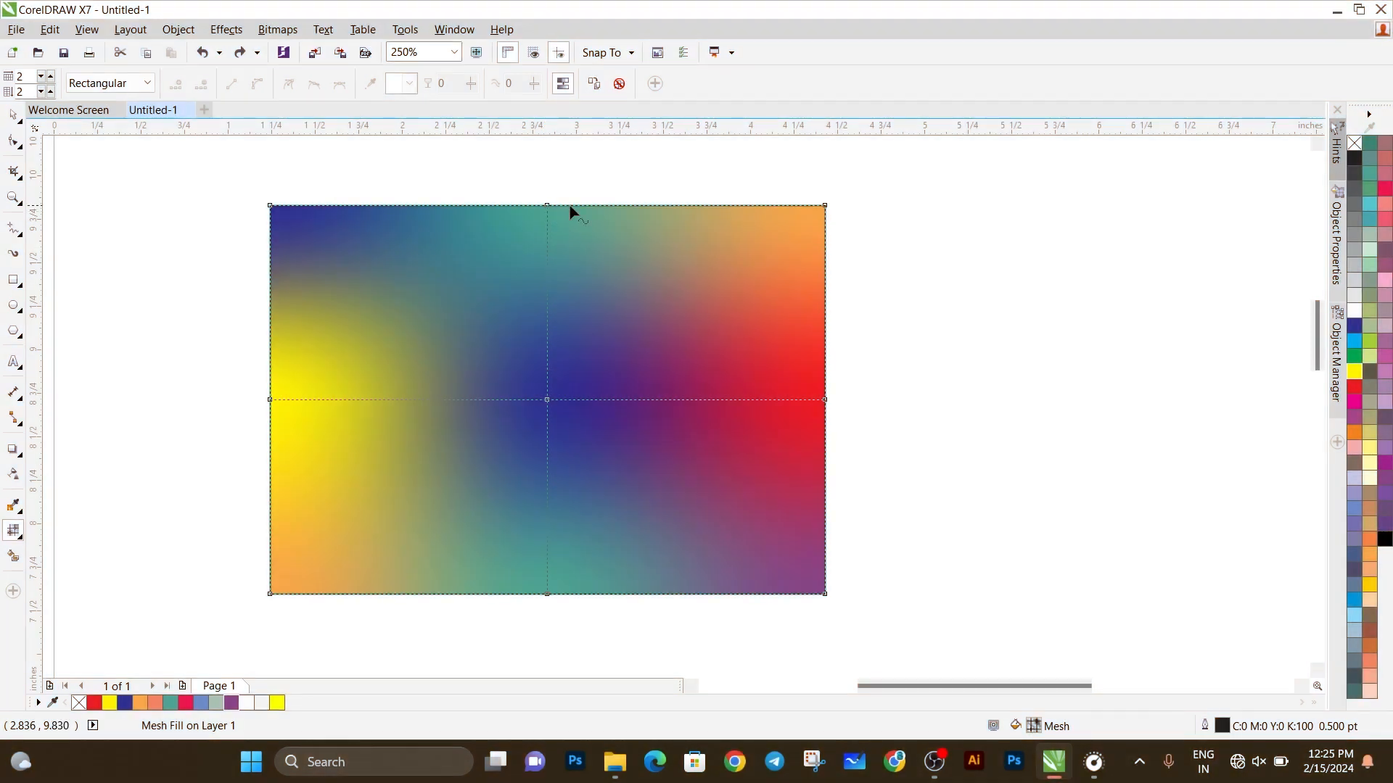
# Step: Add and delete a mesh node on the right half of the top edge, and convert that edge segment to a line
pyautogui.doubleClick(624, 206)
pyautogui.doubleClick(624, 207)
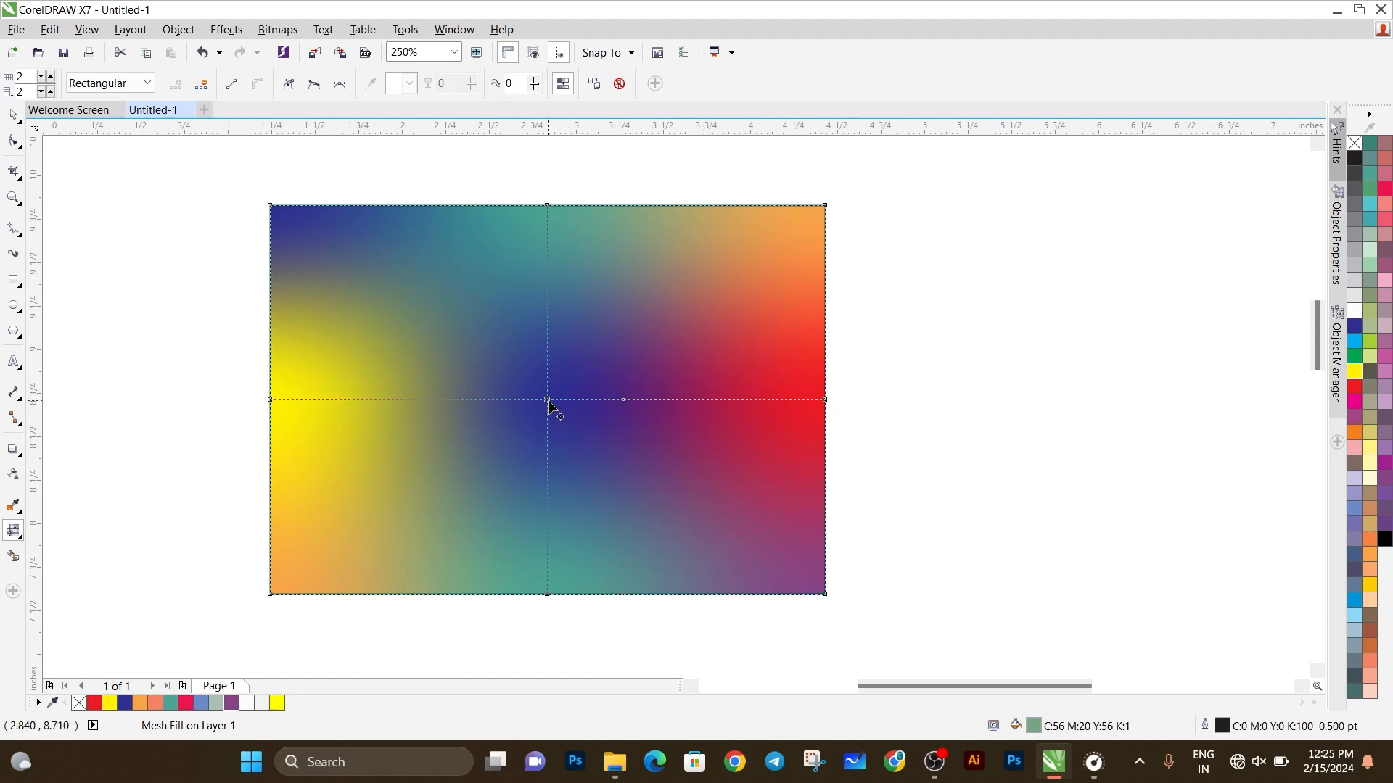
pyautogui.click(232, 85)
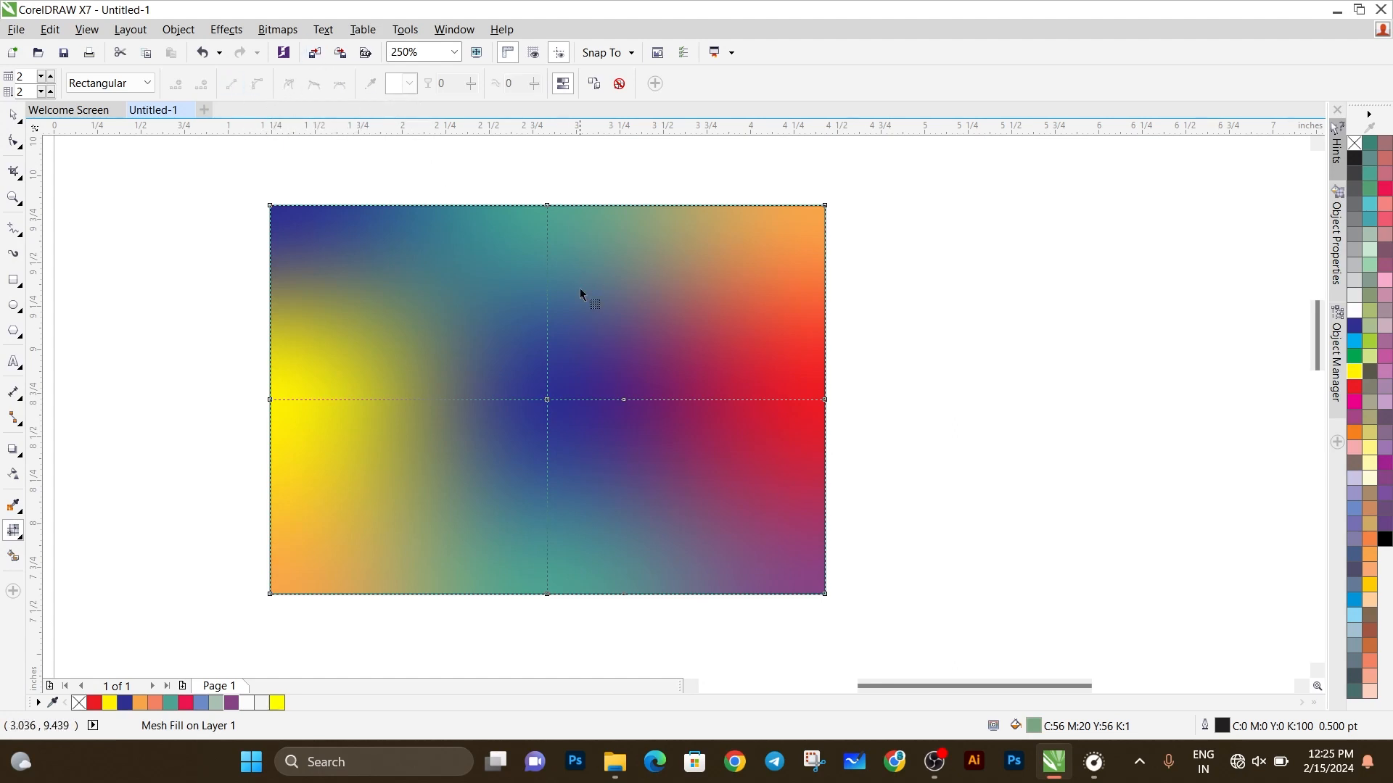
# Step: Move the mesh's blue center node up and to the left, and swing its lower handle outward to the left
pyautogui.click(547, 402)
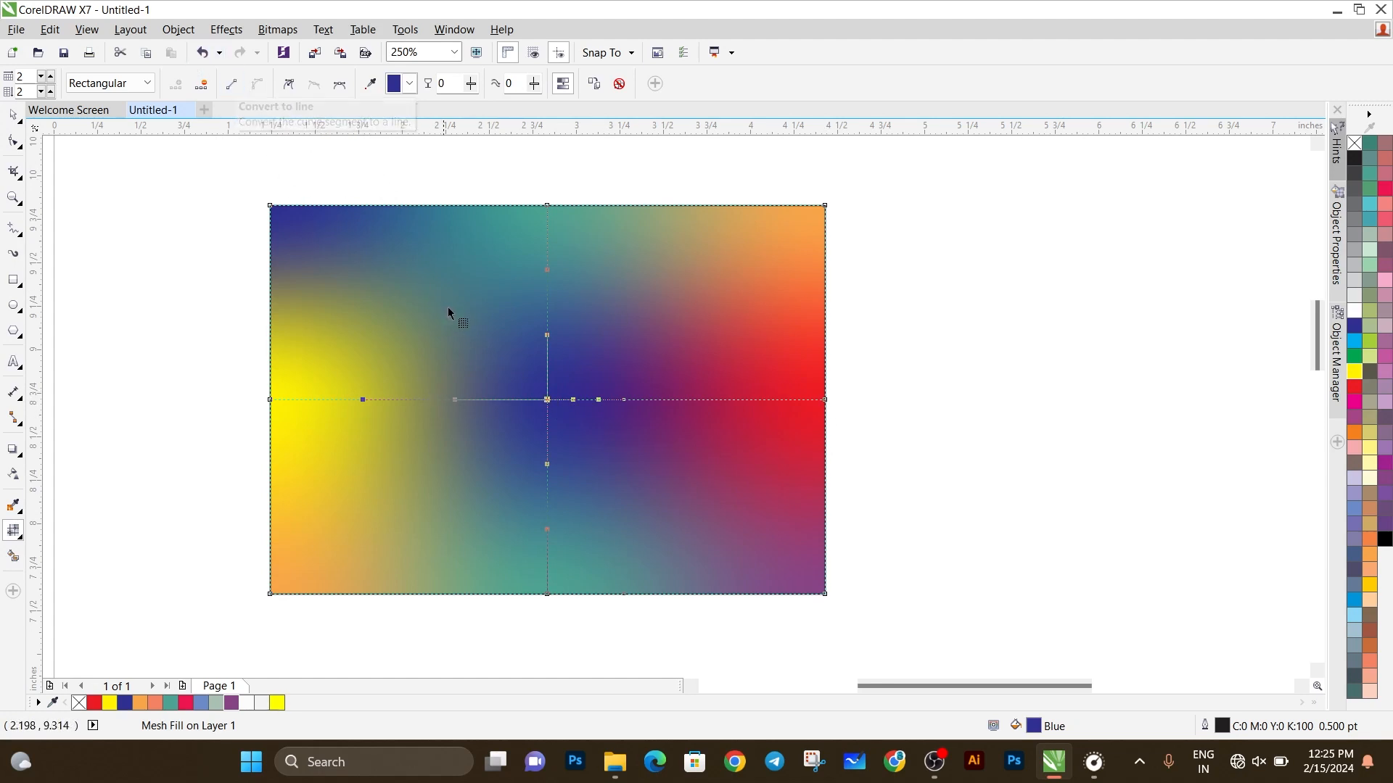
pyautogui.moveTo(547, 399); pyautogui.dragTo(491, 336)
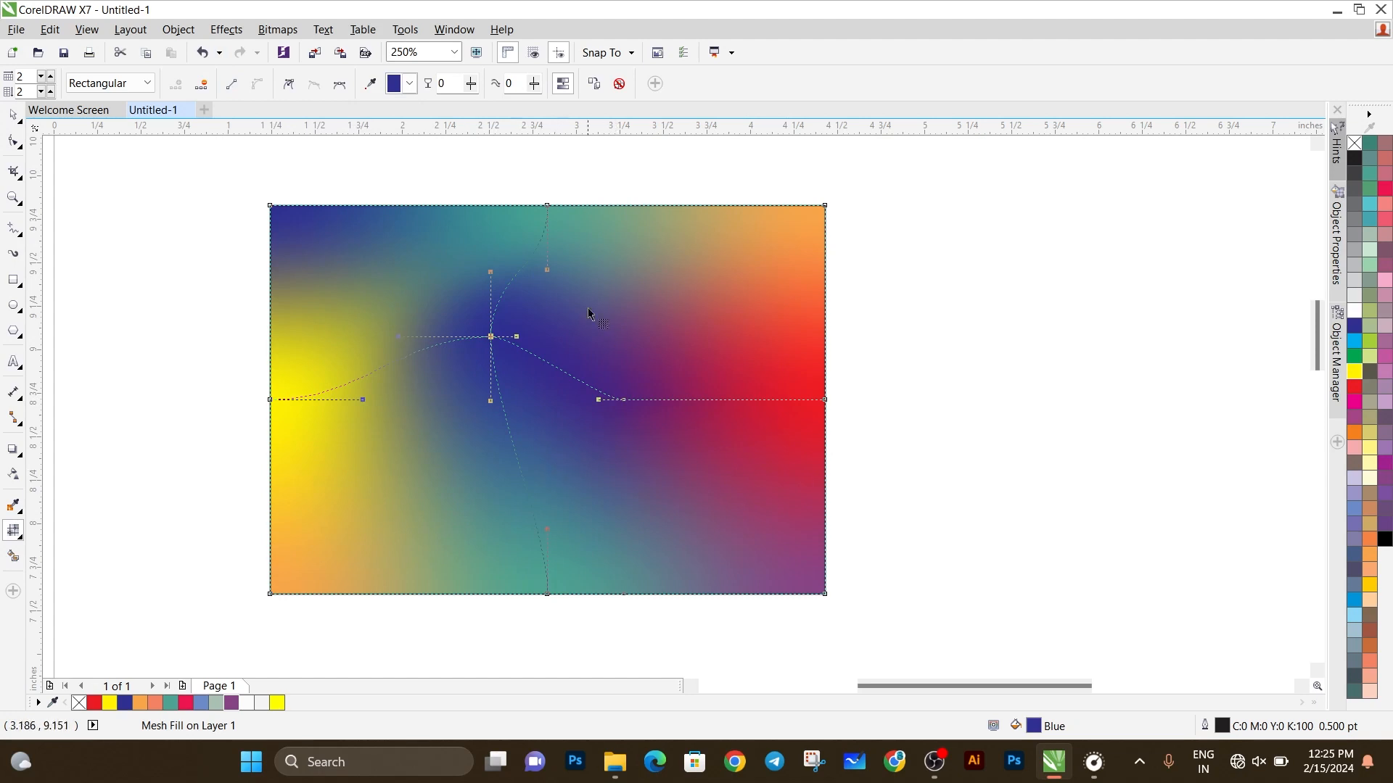
pyautogui.moveTo(589, 271); pyautogui.dragTo(590, 272)
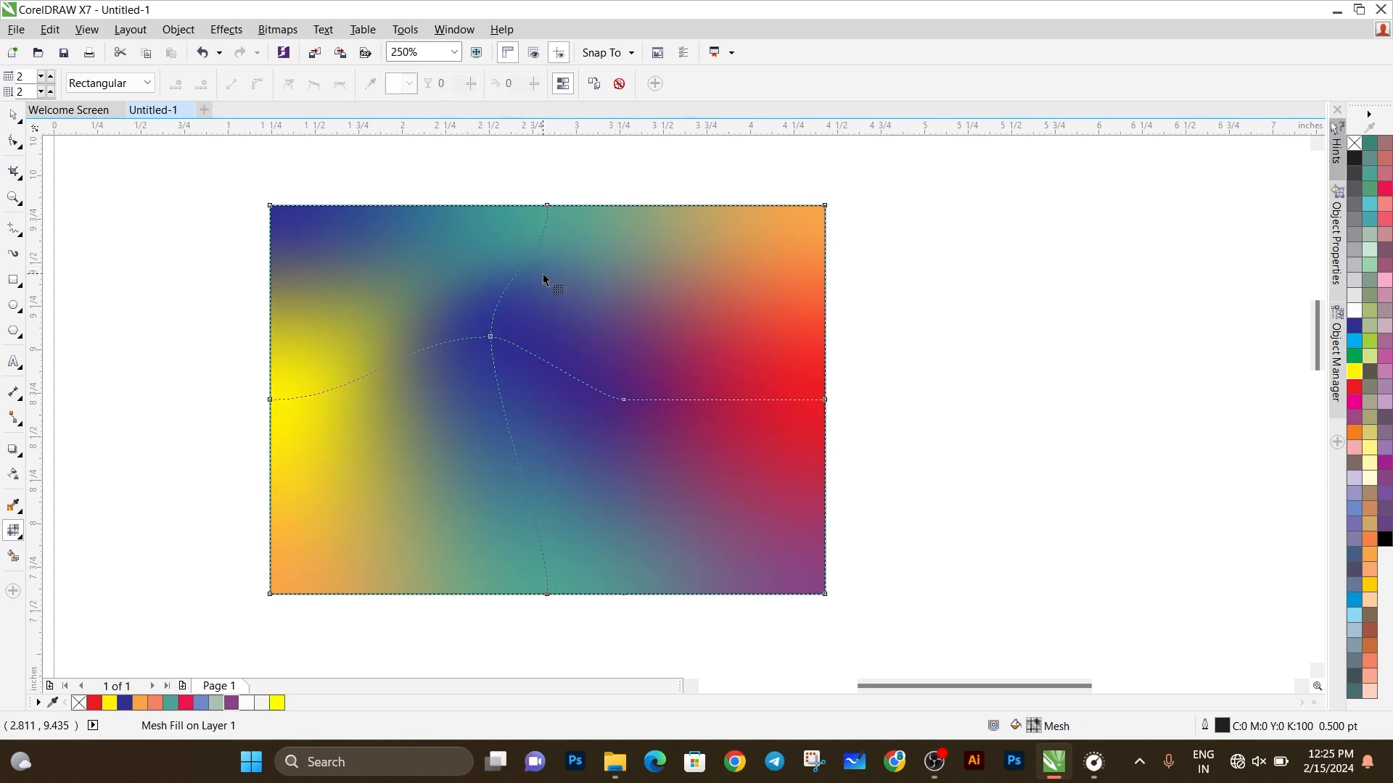
pyautogui.click(492, 338)
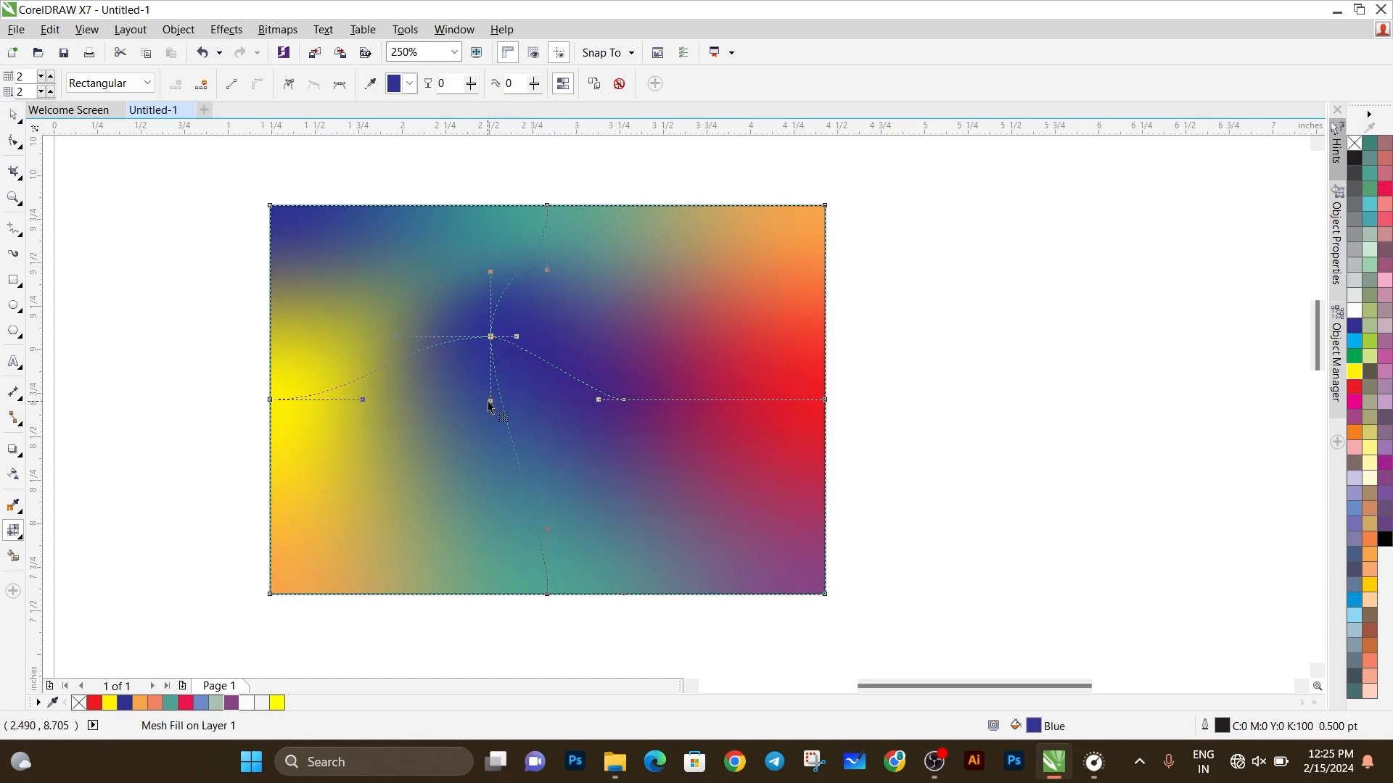
pyautogui.moveTo(492, 402); pyautogui.dragTo(460, 416)
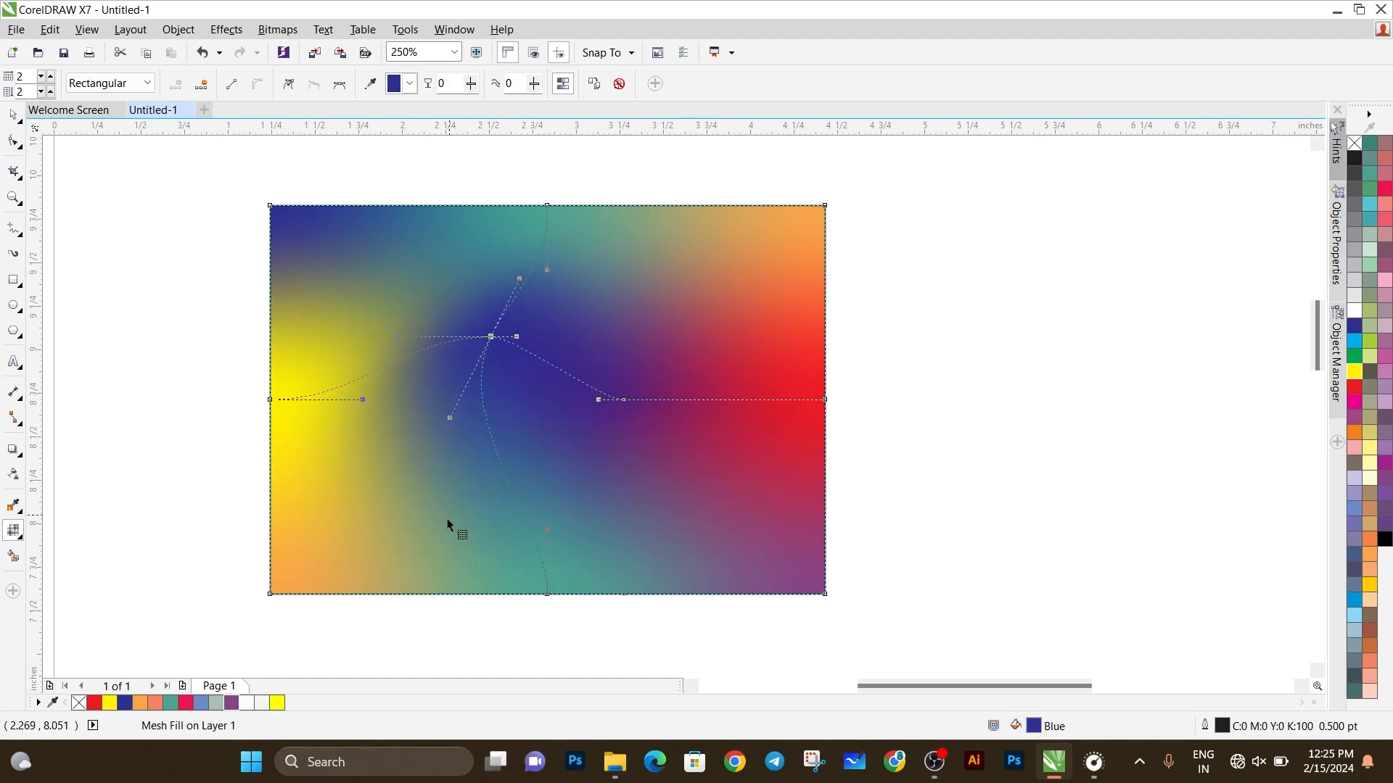
# Step: Add a vertical mesh line through the rectangle's left part and move its inner node down and right
pyautogui.doubleClick(376, 594)
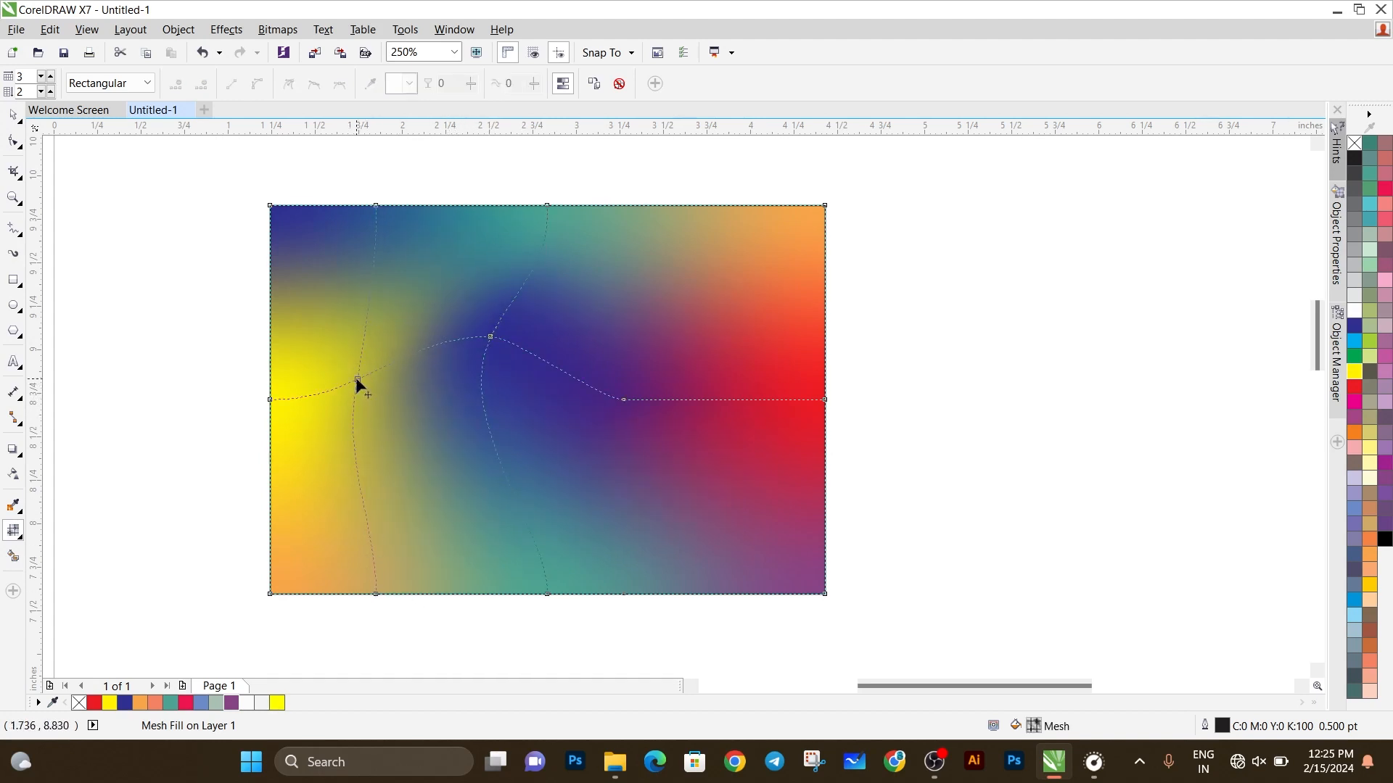
pyautogui.moveTo(356, 379); pyautogui.dragTo(448, 488)
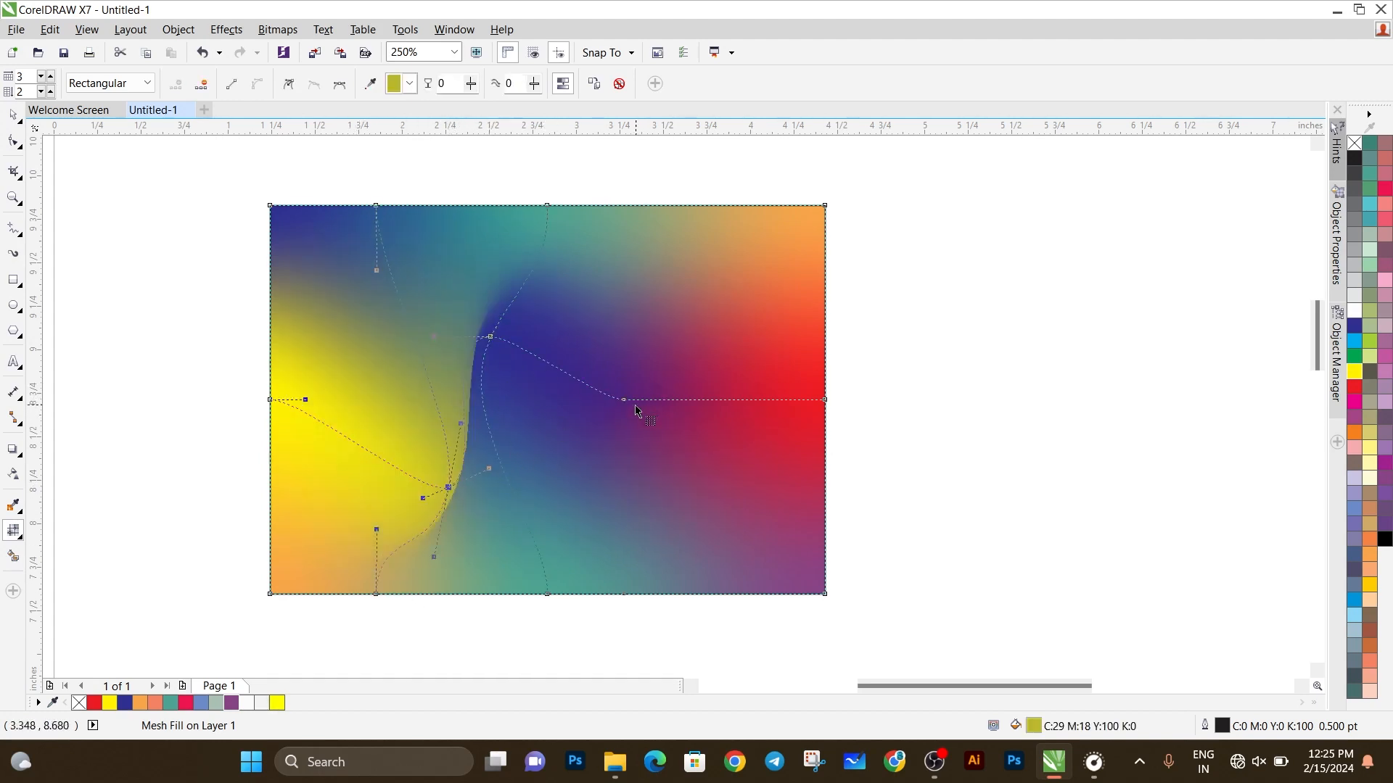
# Step: Move the inner mesh node right of center up toward the top-right corner and the blue node down and right
pyautogui.moveTo(624, 399); pyautogui.dragTo(717, 258)
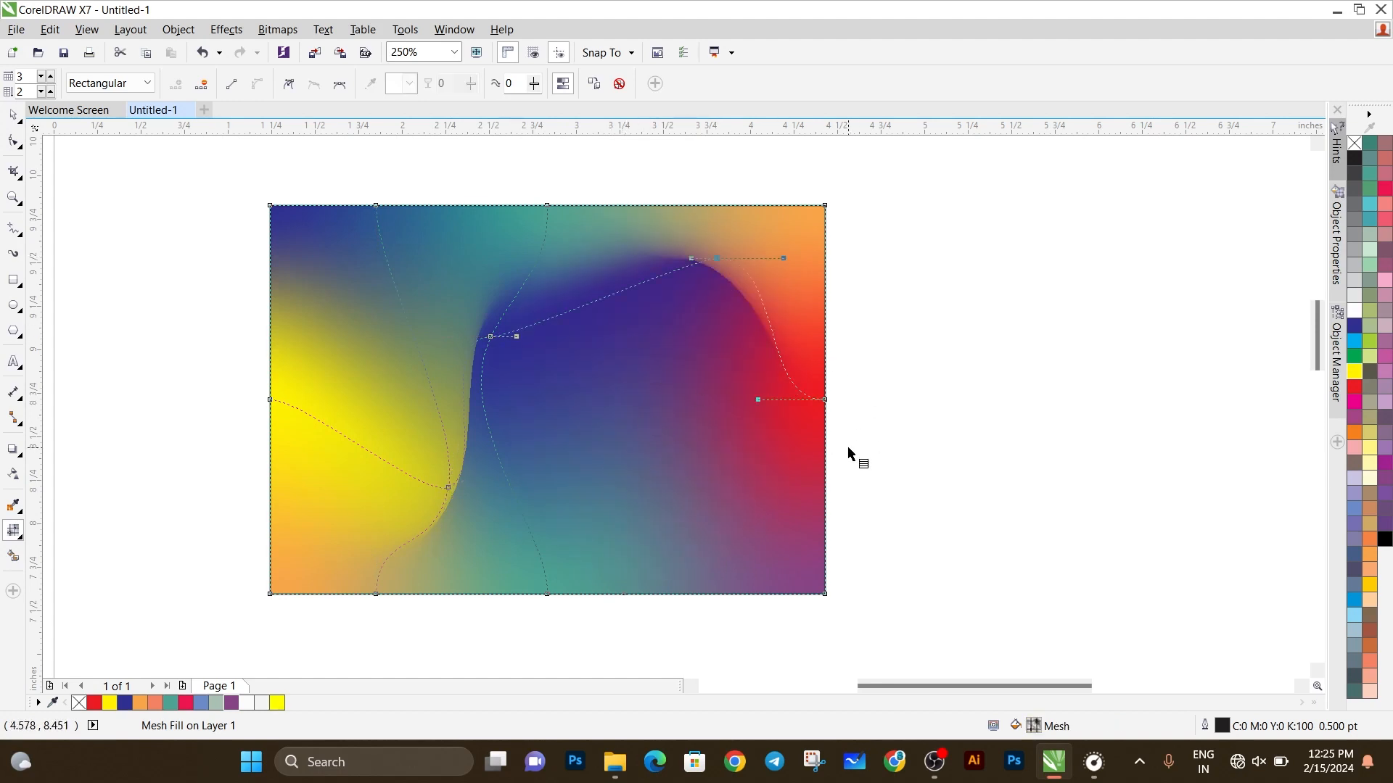
pyautogui.doubleClick(492, 336)
pyautogui.moveTo(526, 368); pyautogui.dragTo(621, 442)
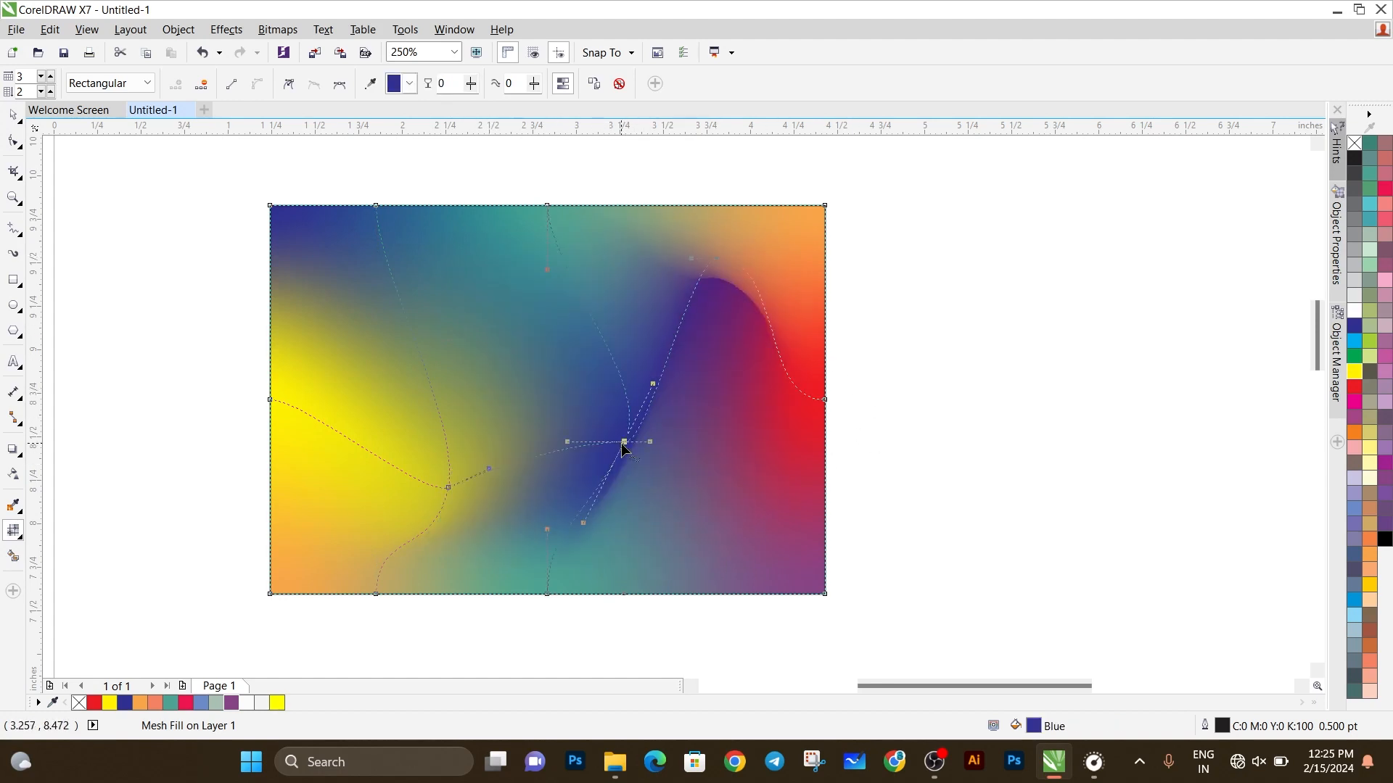
# Step: Add a mesh row through the upper part of the left vertical mesh line and color the new node Faded Green
pyautogui.doubleClick(394, 287)
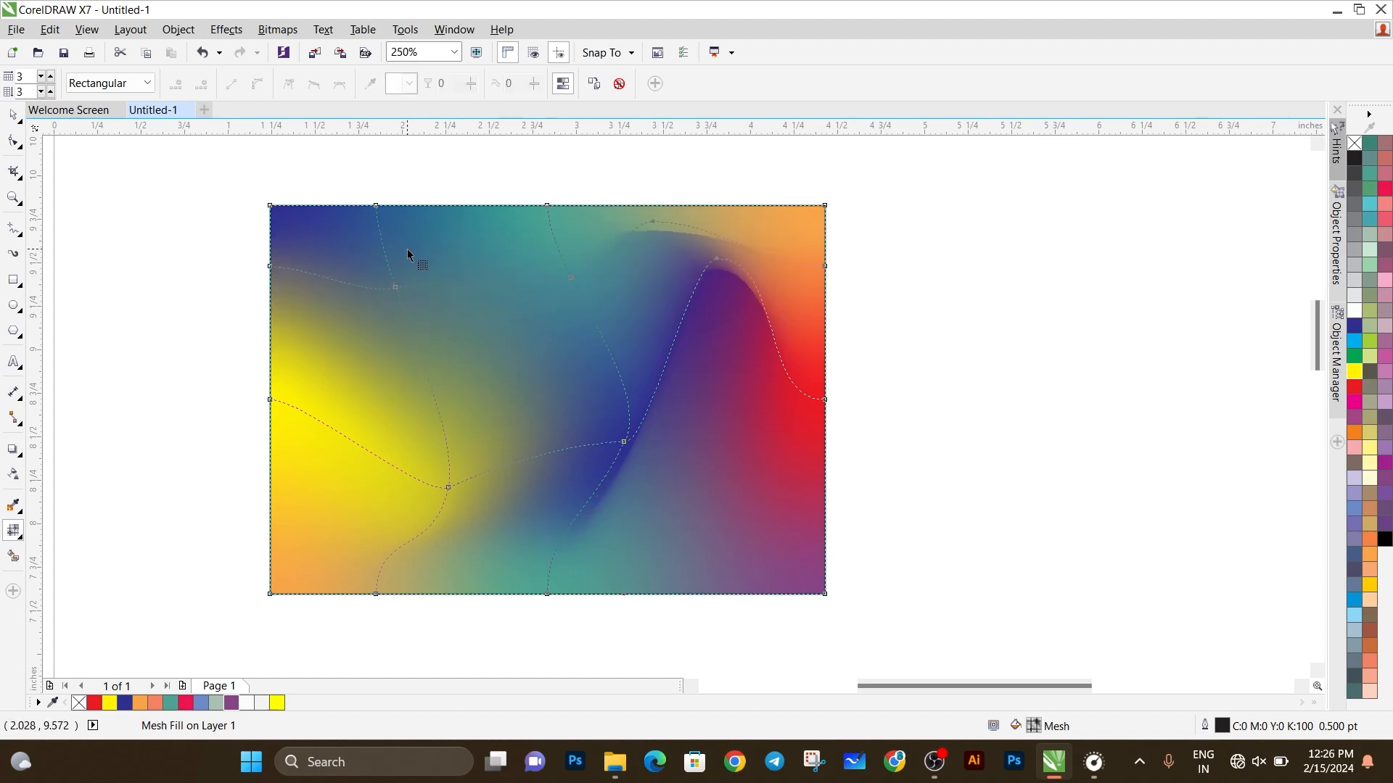
pyautogui.moveTo(416, 314); pyautogui.dragTo(416, 315)
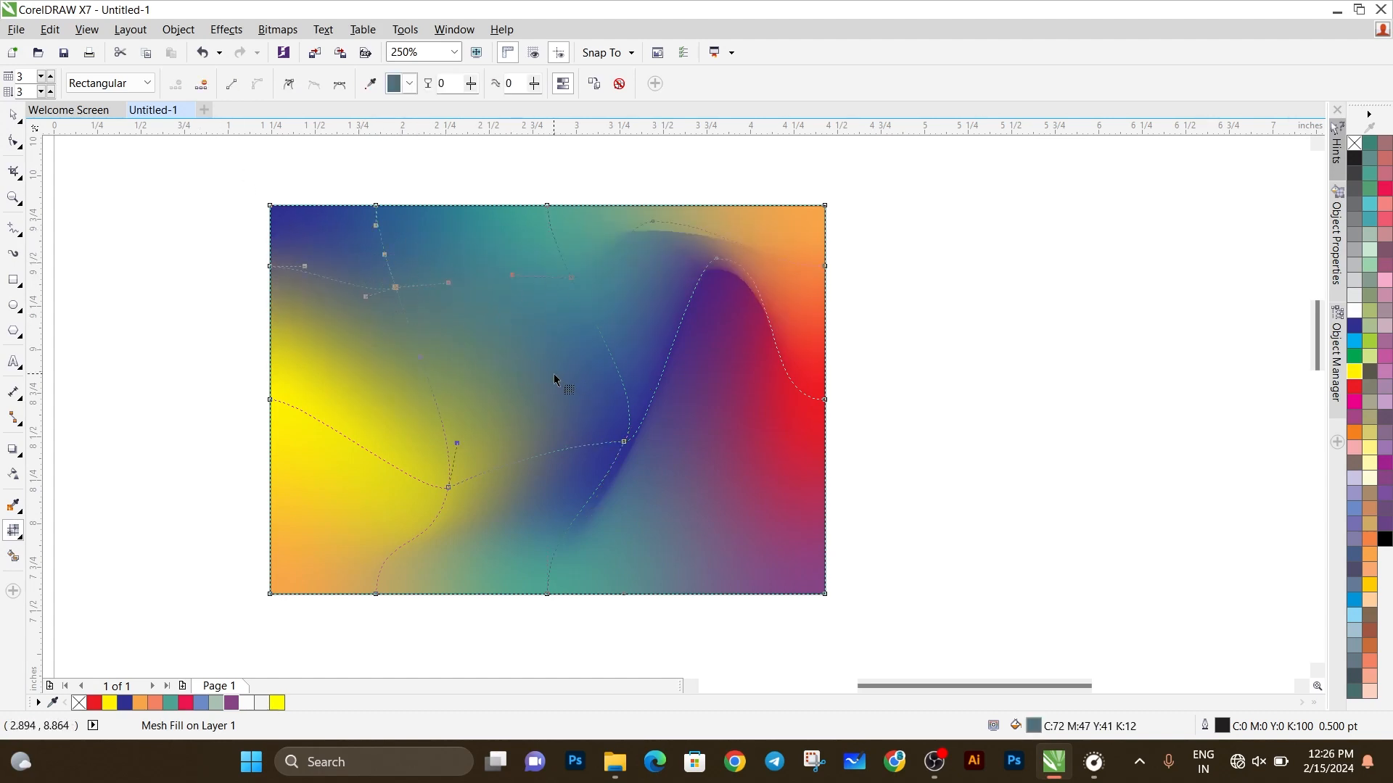
pyautogui.click(216, 703)
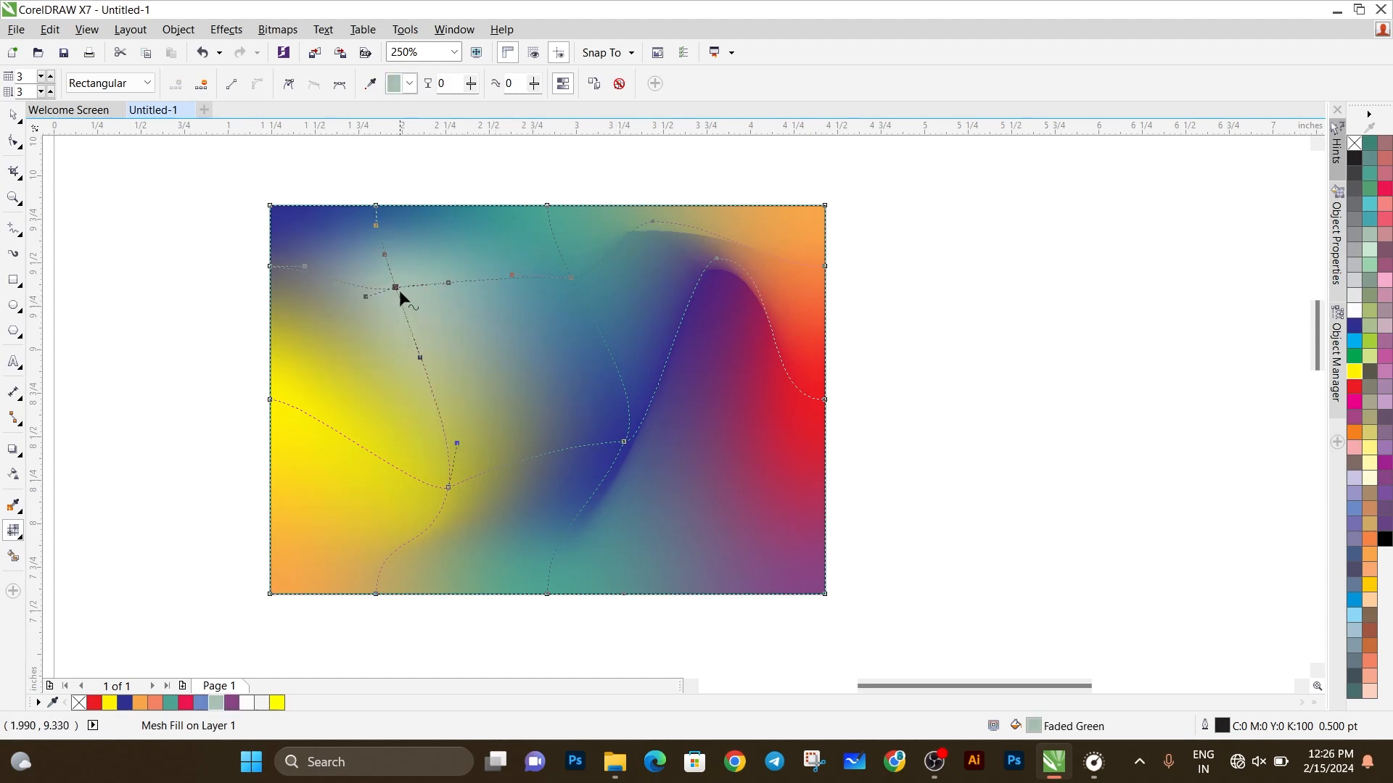
# Step: Move the Faded Green node down and right, make it a symmetrical node, and nudge it slightly up and left
pyautogui.moveTo(395, 288); pyautogui.dragTo(439, 343)
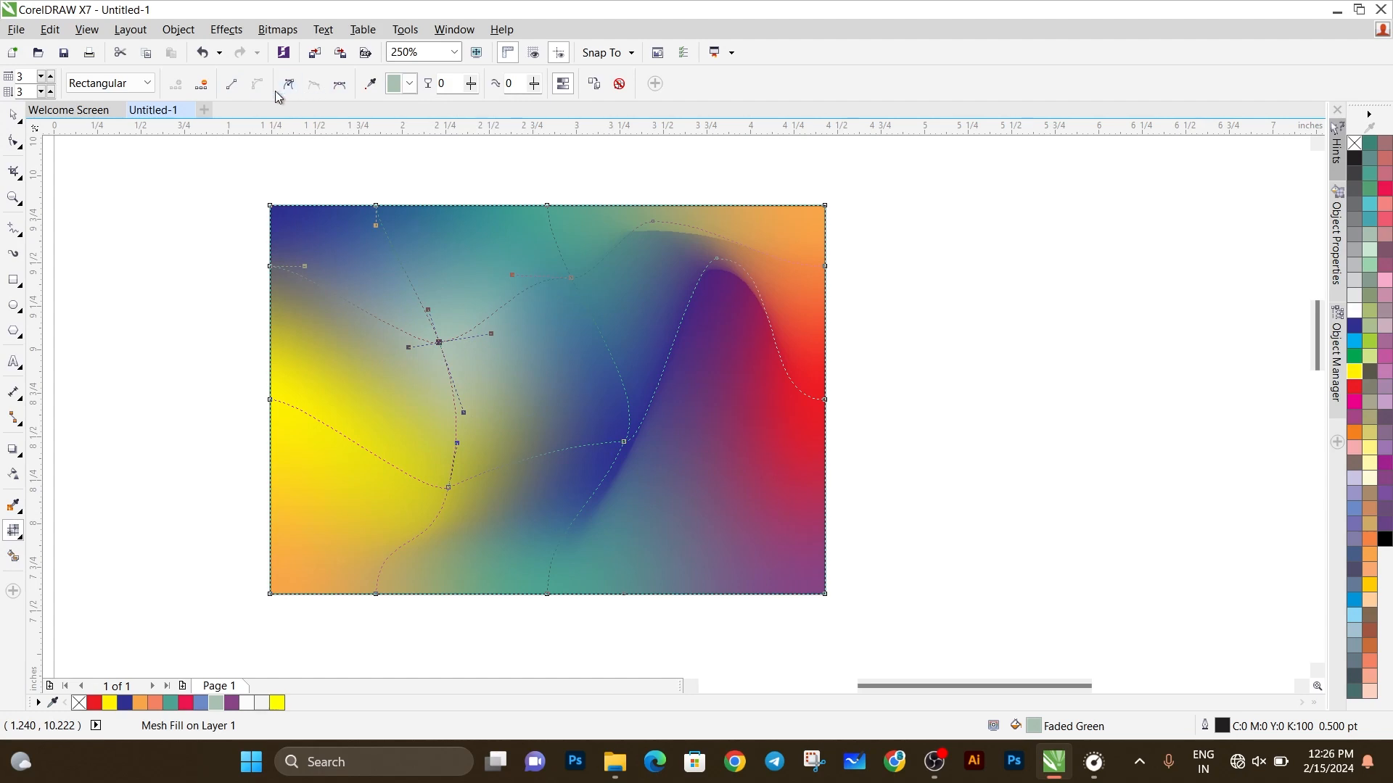
pyautogui.click(340, 85)
pyautogui.moveTo(438, 342)
pyautogui.mouseDown()
pyautogui.moveTo(416, 305)
pyautogui.moveTo(433, 335)
pyautogui.mouseUp()
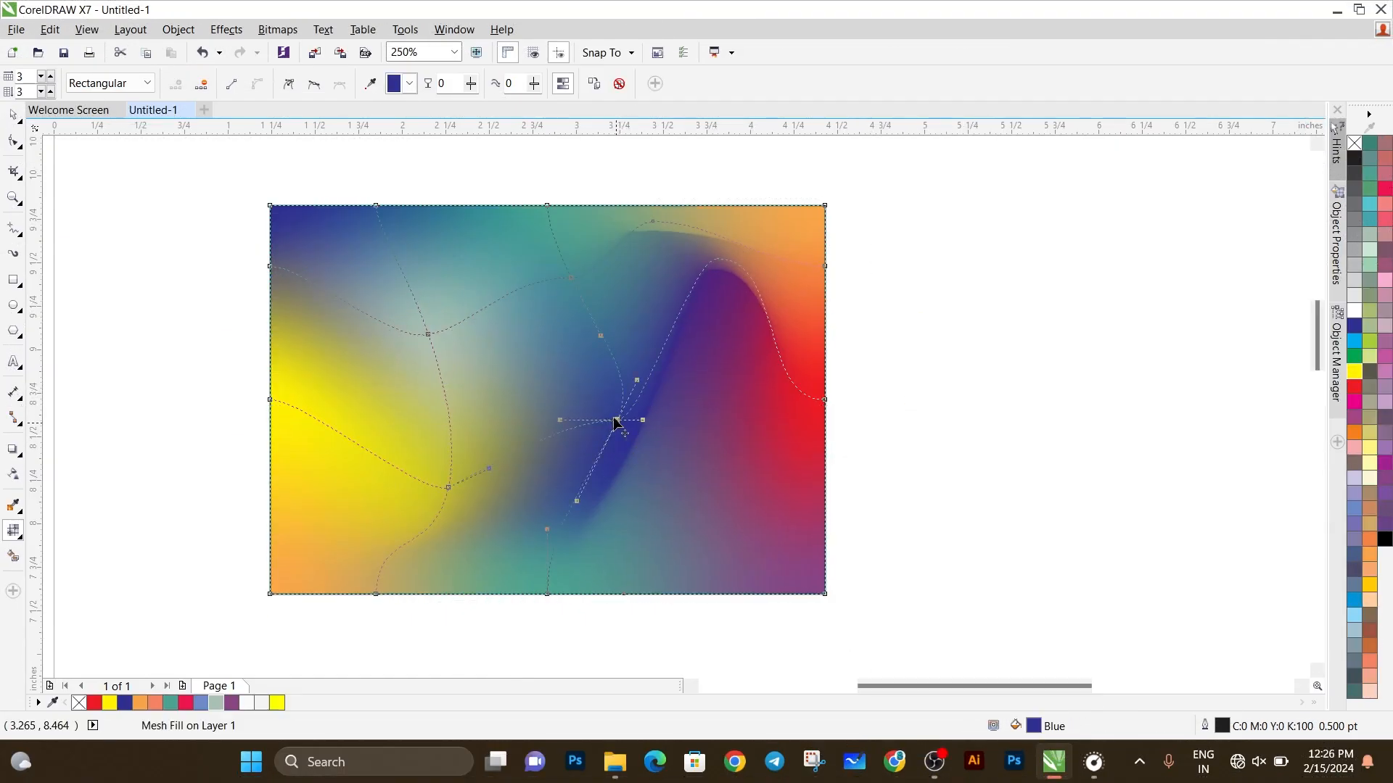
# Step: Reshape the gradient by moving the blue node and the purple, yellow and upper-right inner mesh nodes around it
pyautogui.hotkey('ctrl', 'z')
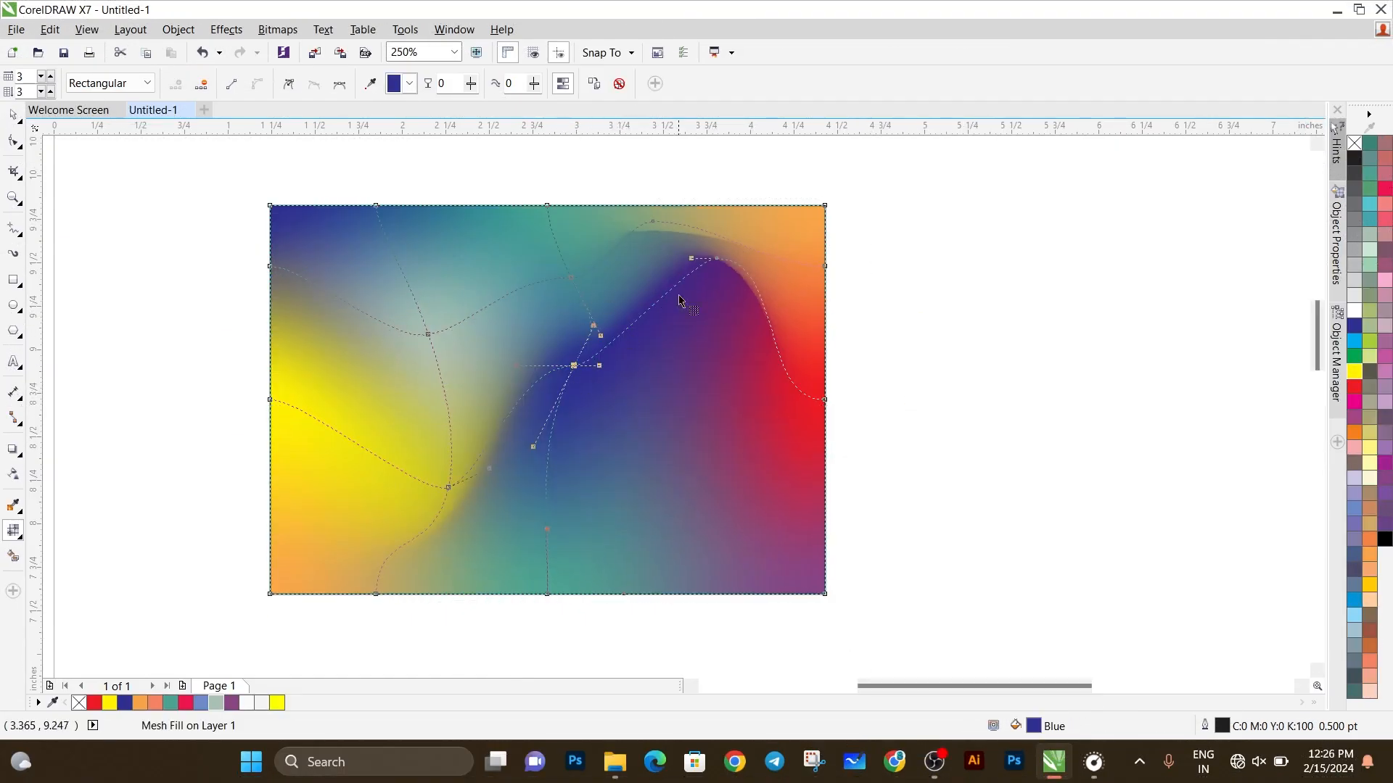
pyautogui.moveTo(717, 259); pyautogui.dragTo(731, 364)
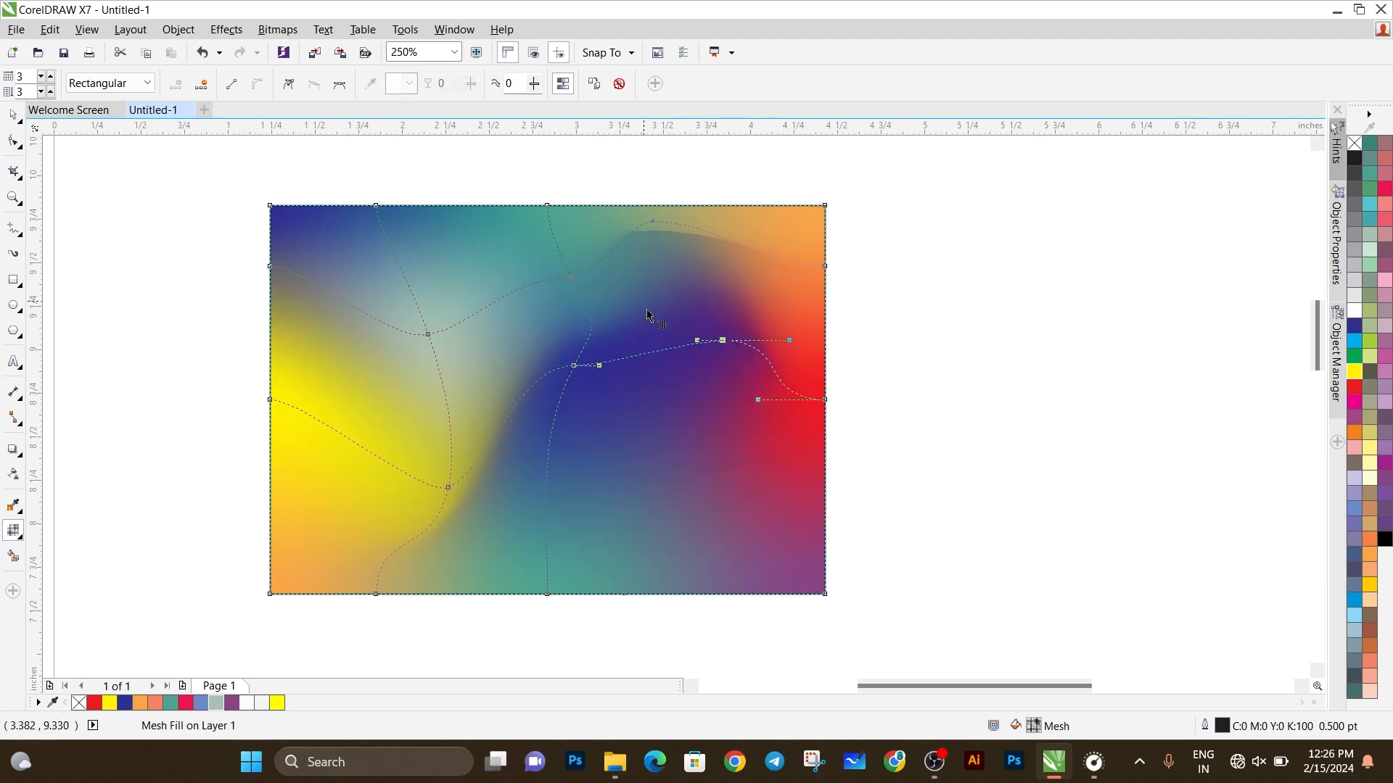
pyautogui.moveTo(451, 489); pyautogui.dragTo(428, 445)
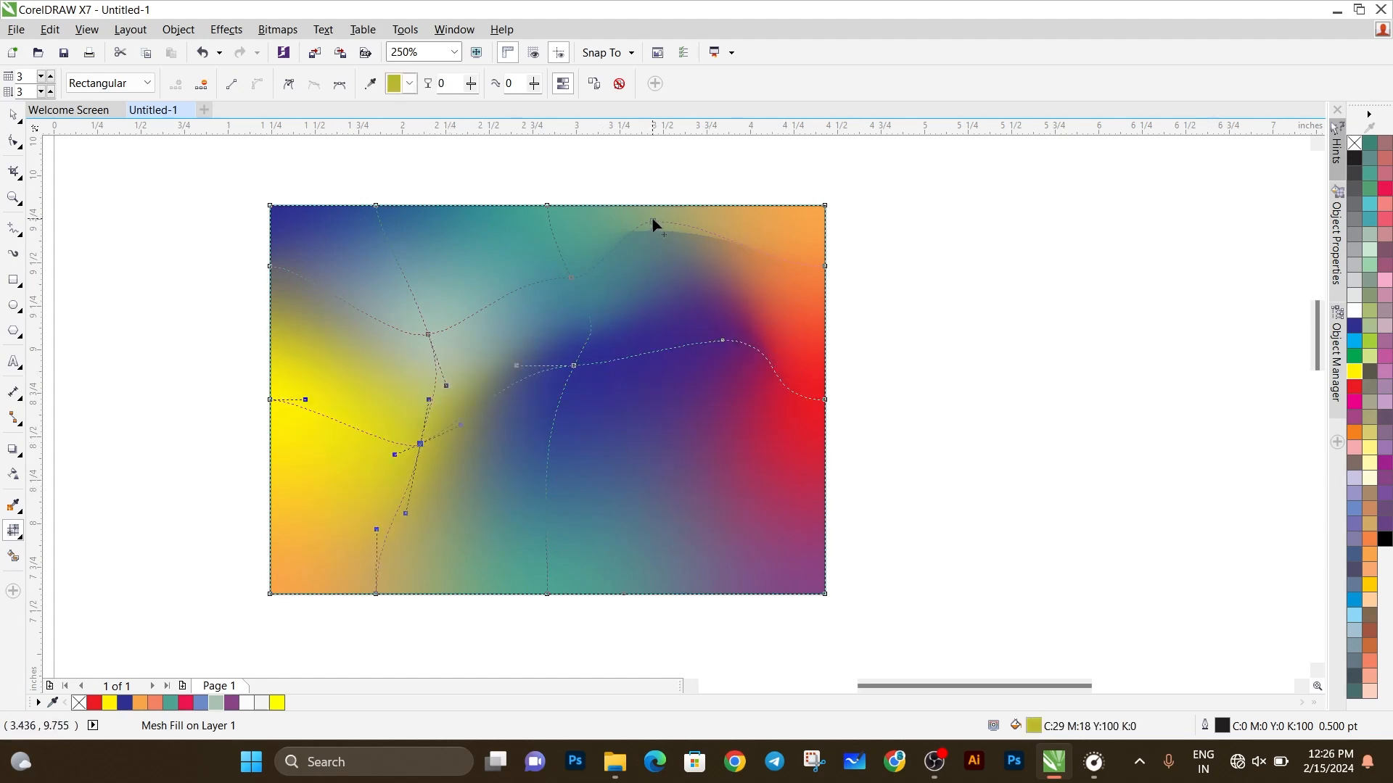
pyautogui.moveTo(652, 219); pyautogui.dragTo(653, 203)
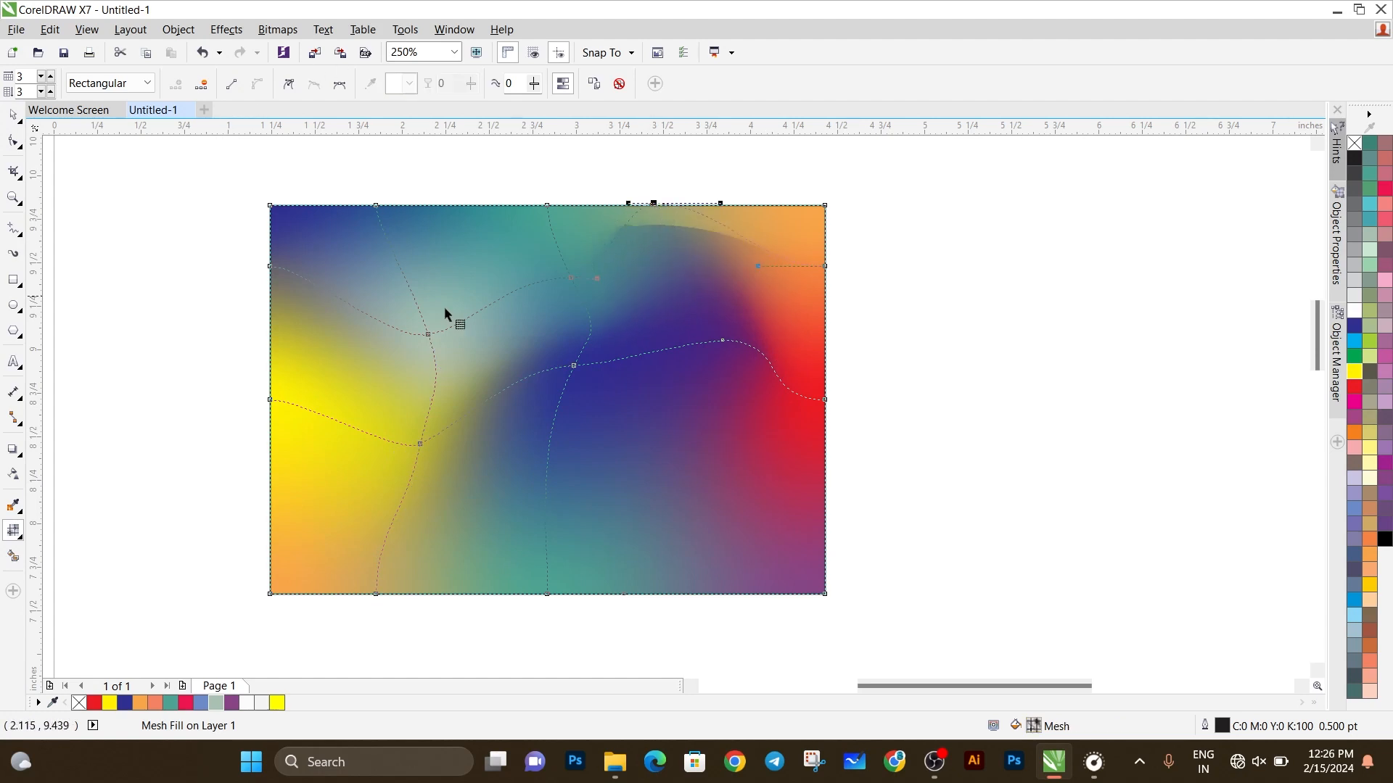
# Step: Recolor the blue node pink (#FF99CC), try bright cyan as its mesh fill color, and dismiss the document defaults change
pyautogui.click(574, 365)
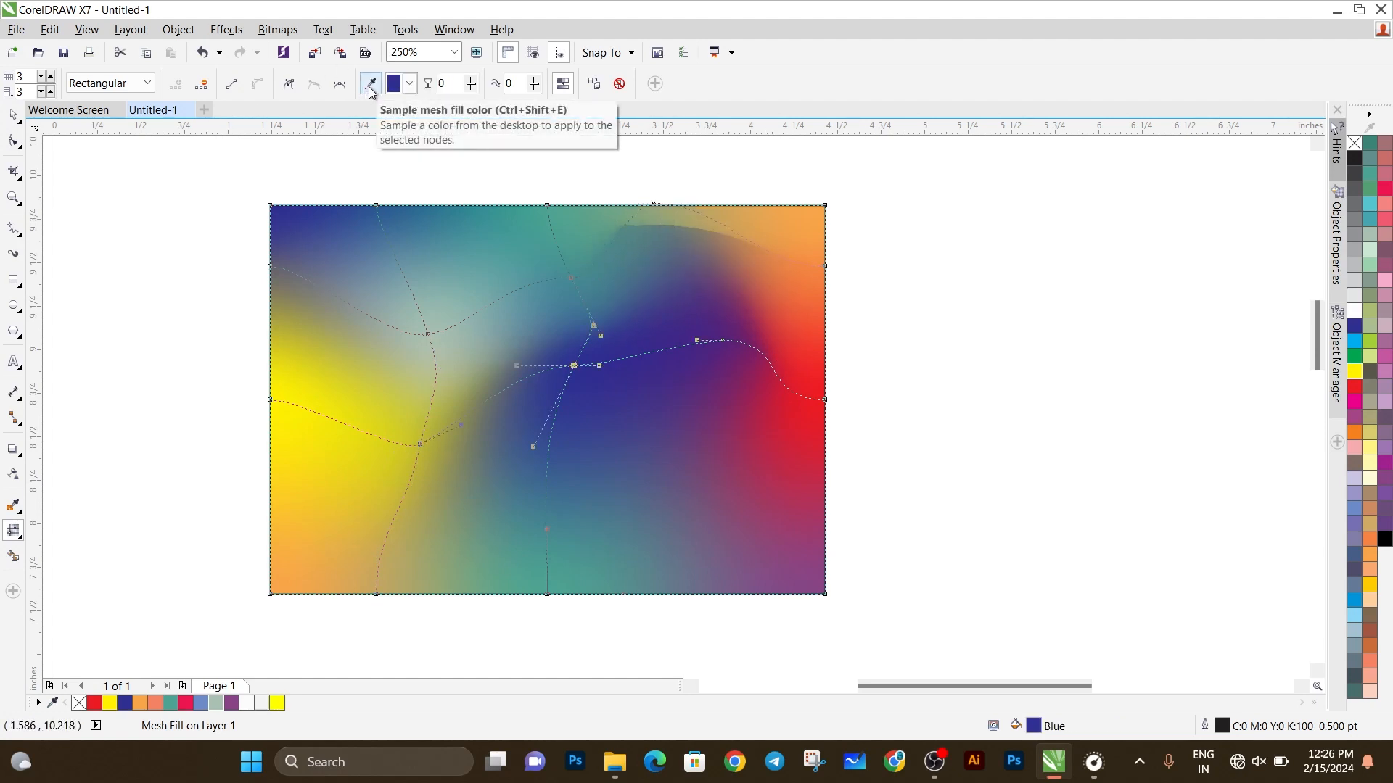
pyautogui.click(372, 85)
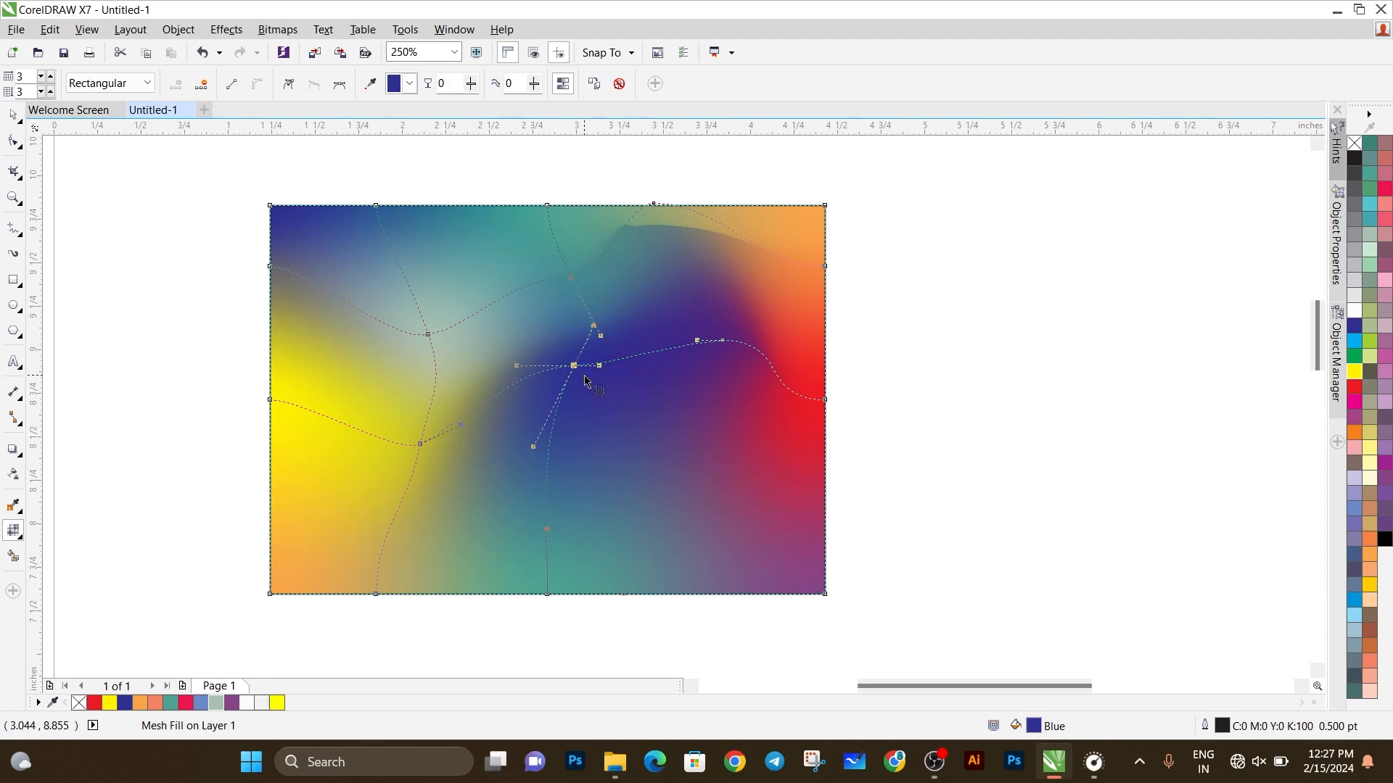
pyautogui.click(410, 84)
pyautogui.click(422, 147)
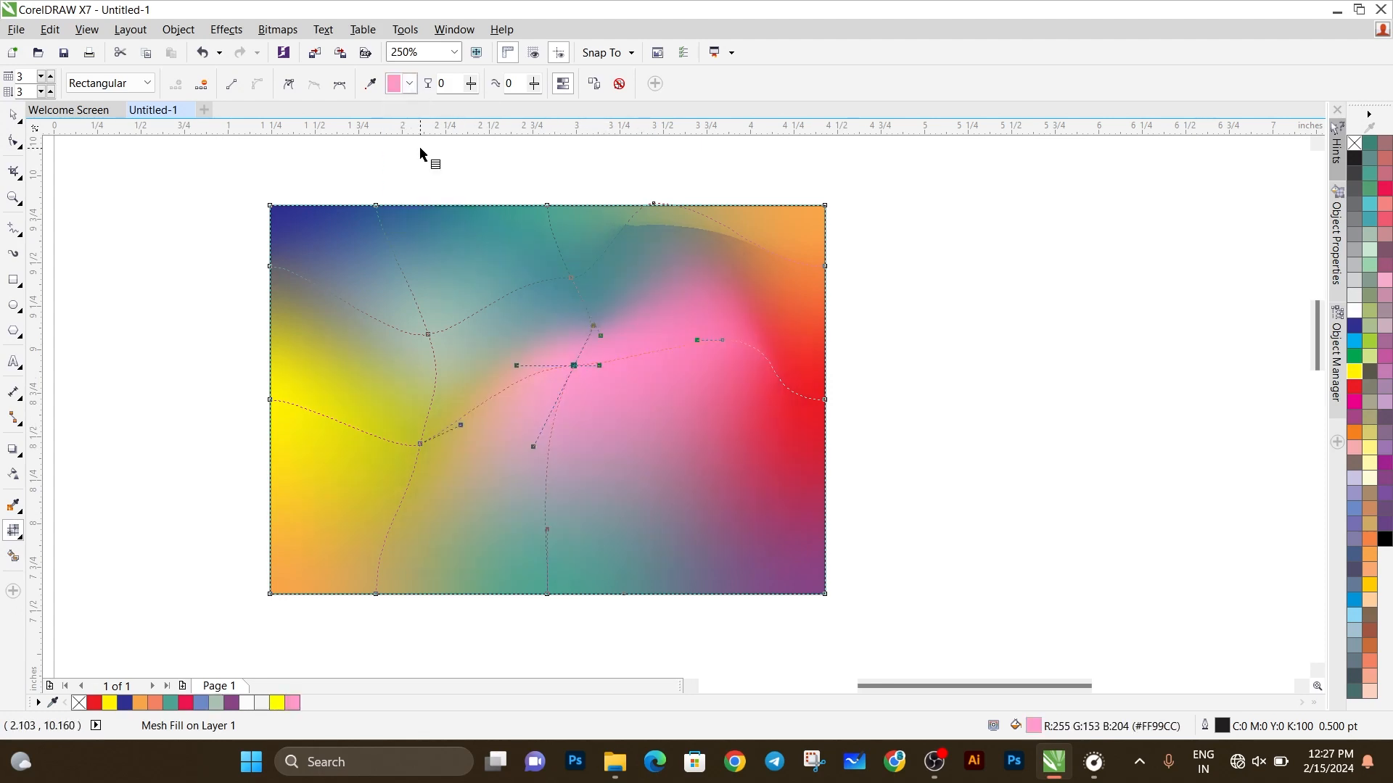
pyautogui.click(410, 84)
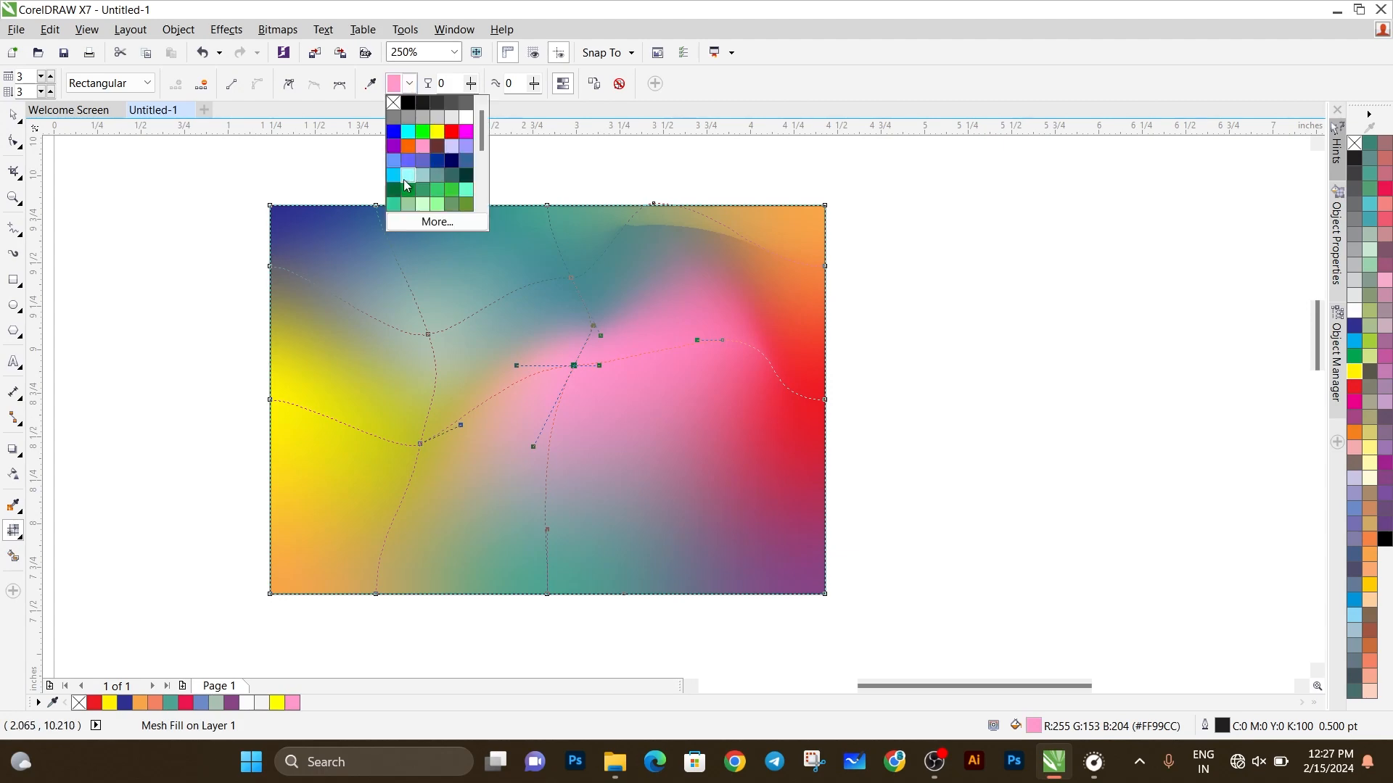
pyautogui.click(395, 175)
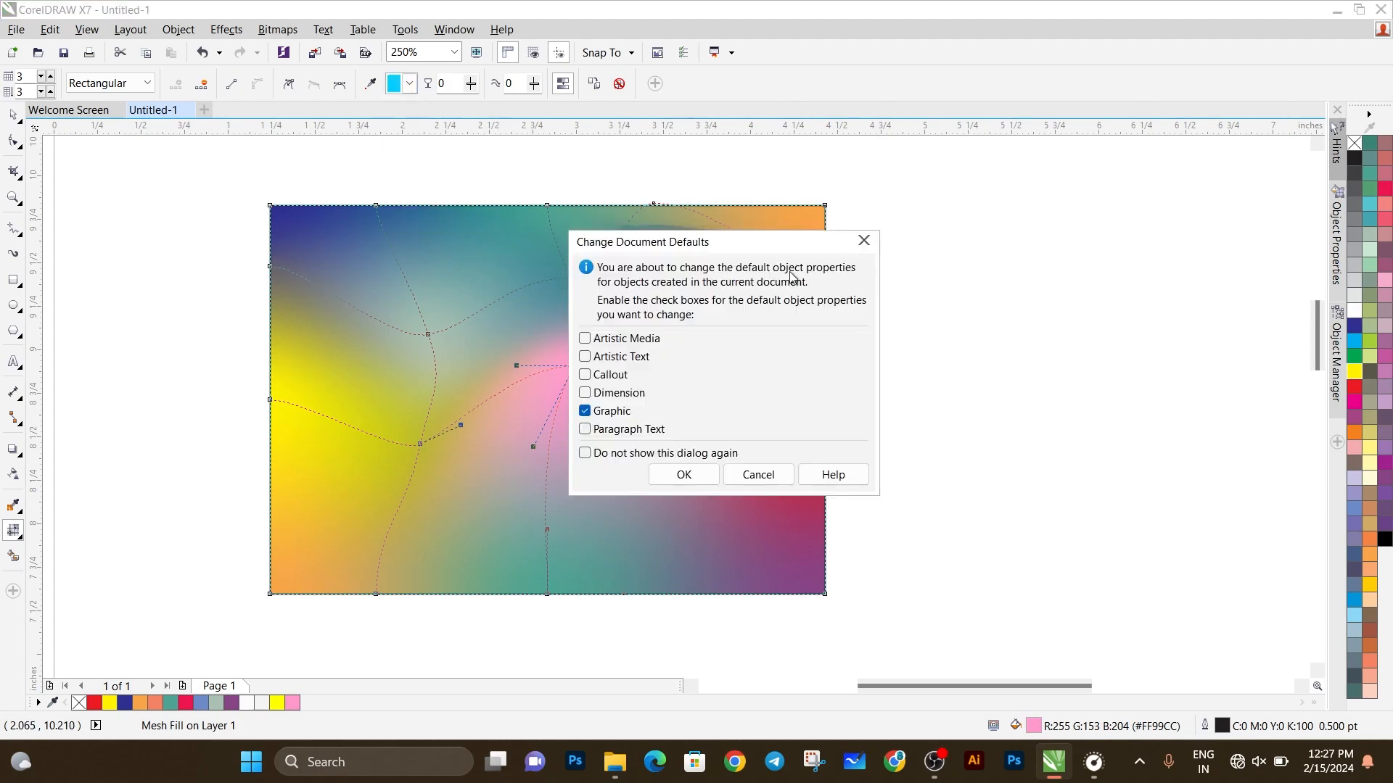
pyautogui.click(863, 240)
pyautogui.click(410, 85)
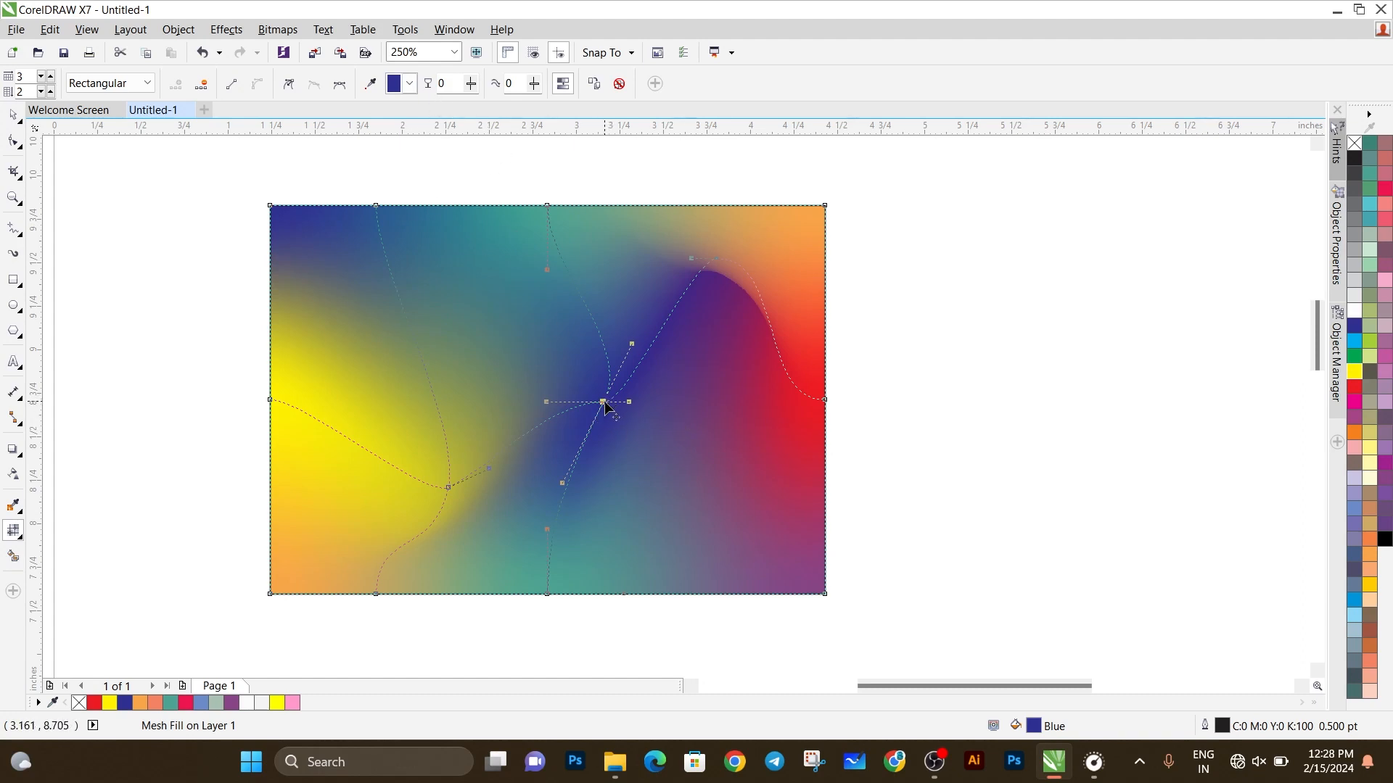
# Step: Try a transparency of 55 on the blue mesh node and undo it
pyautogui.click(473, 84)
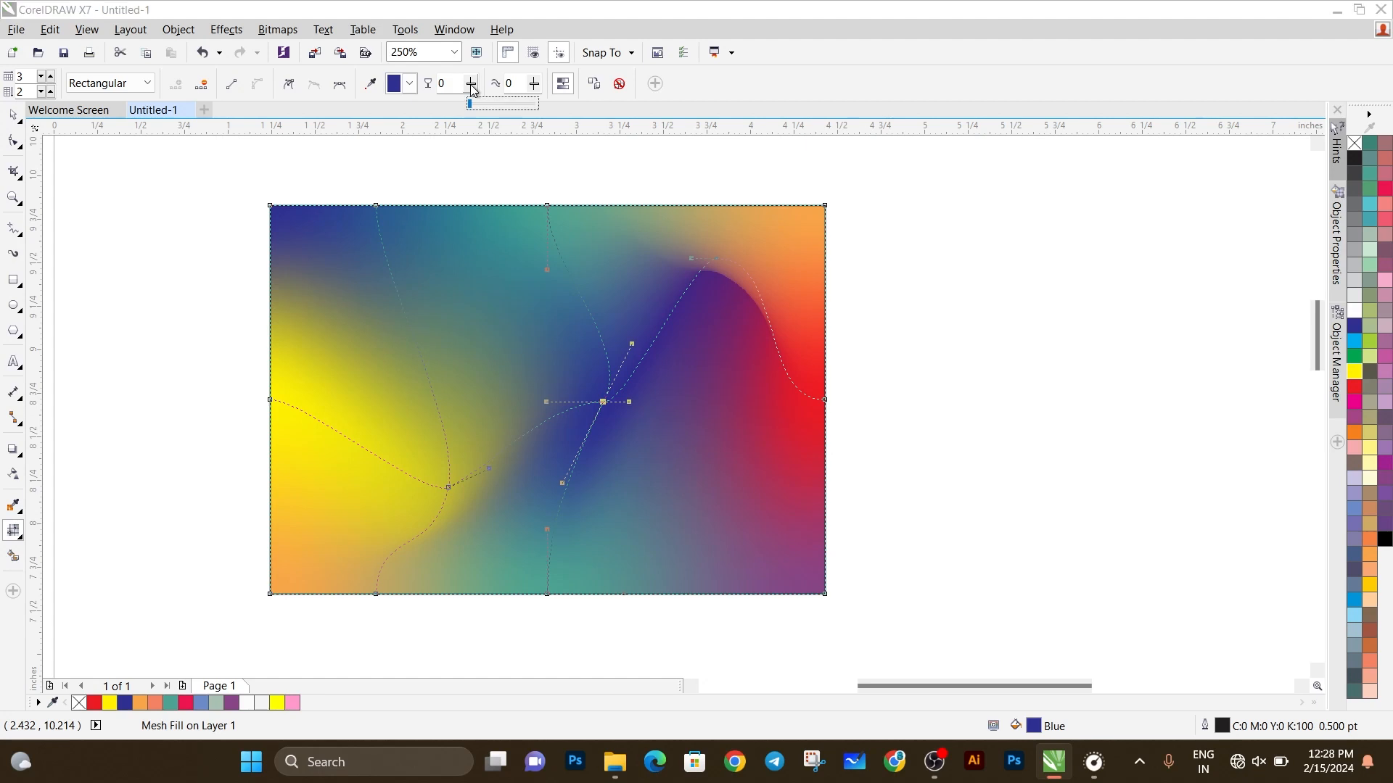
pyautogui.click(505, 110)
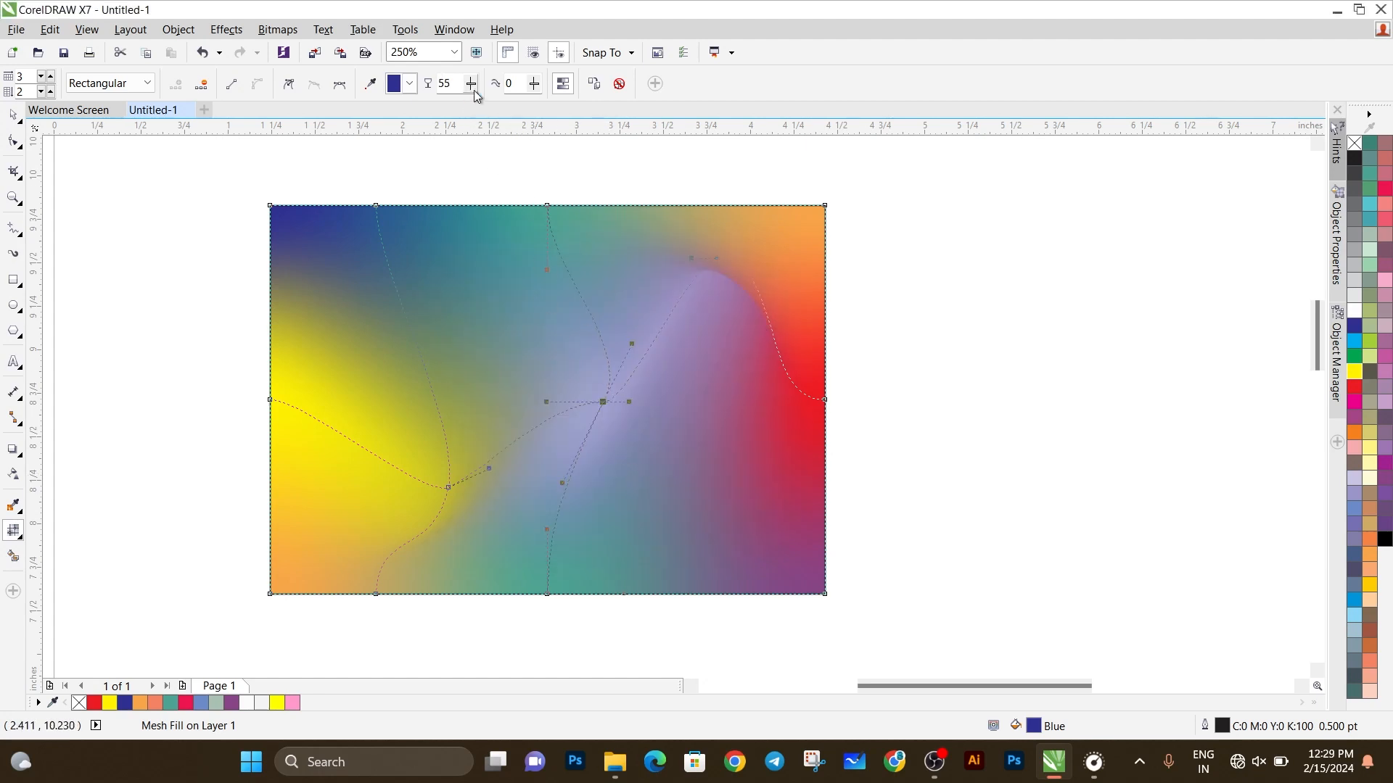
pyautogui.hotkey('ctrl', 'z')
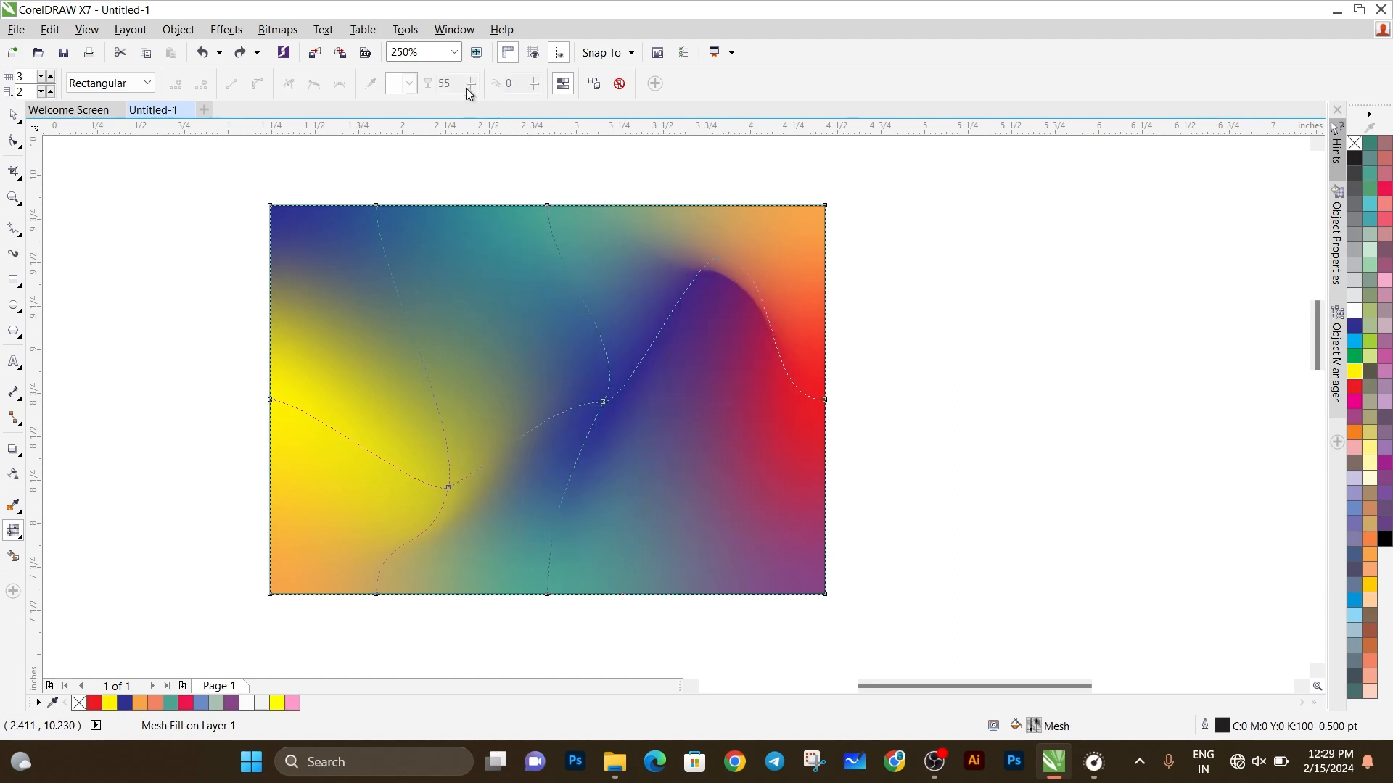
# Step: Try increasing the curve smoothness at the blue mesh node, undo the change, and reselect the node
pyautogui.click(603, 402)
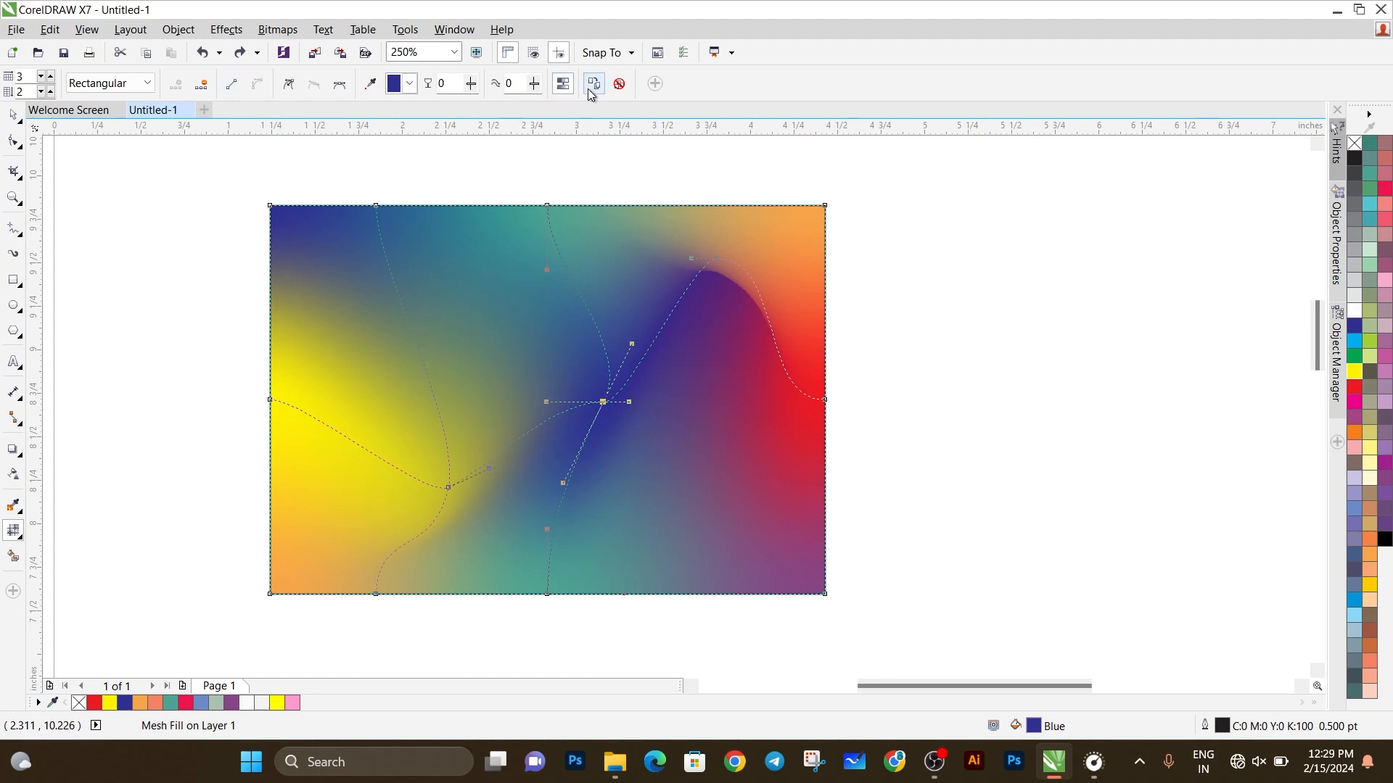
pyautogui.click(536, 86)
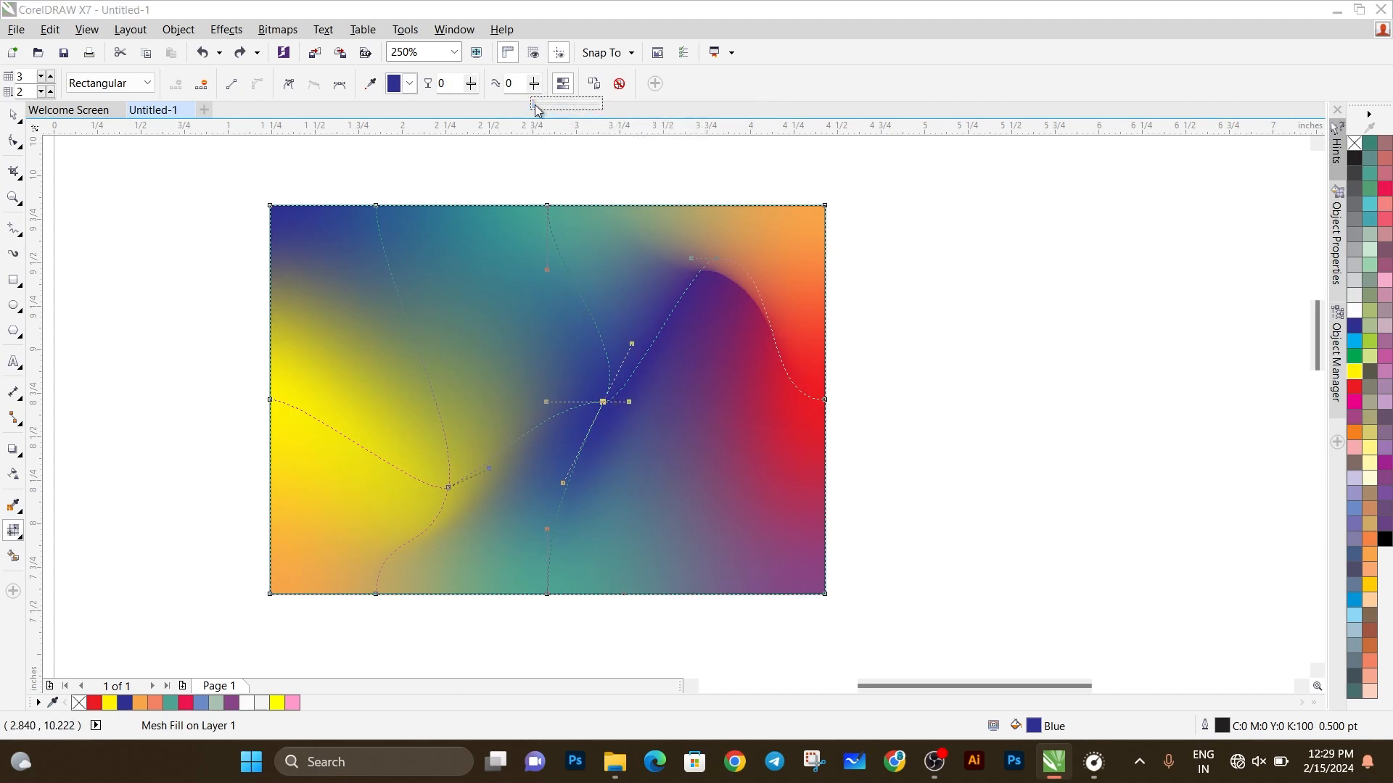
pyautogui.moveTo(535, 104); pyautogui.dragTo(571, 108)
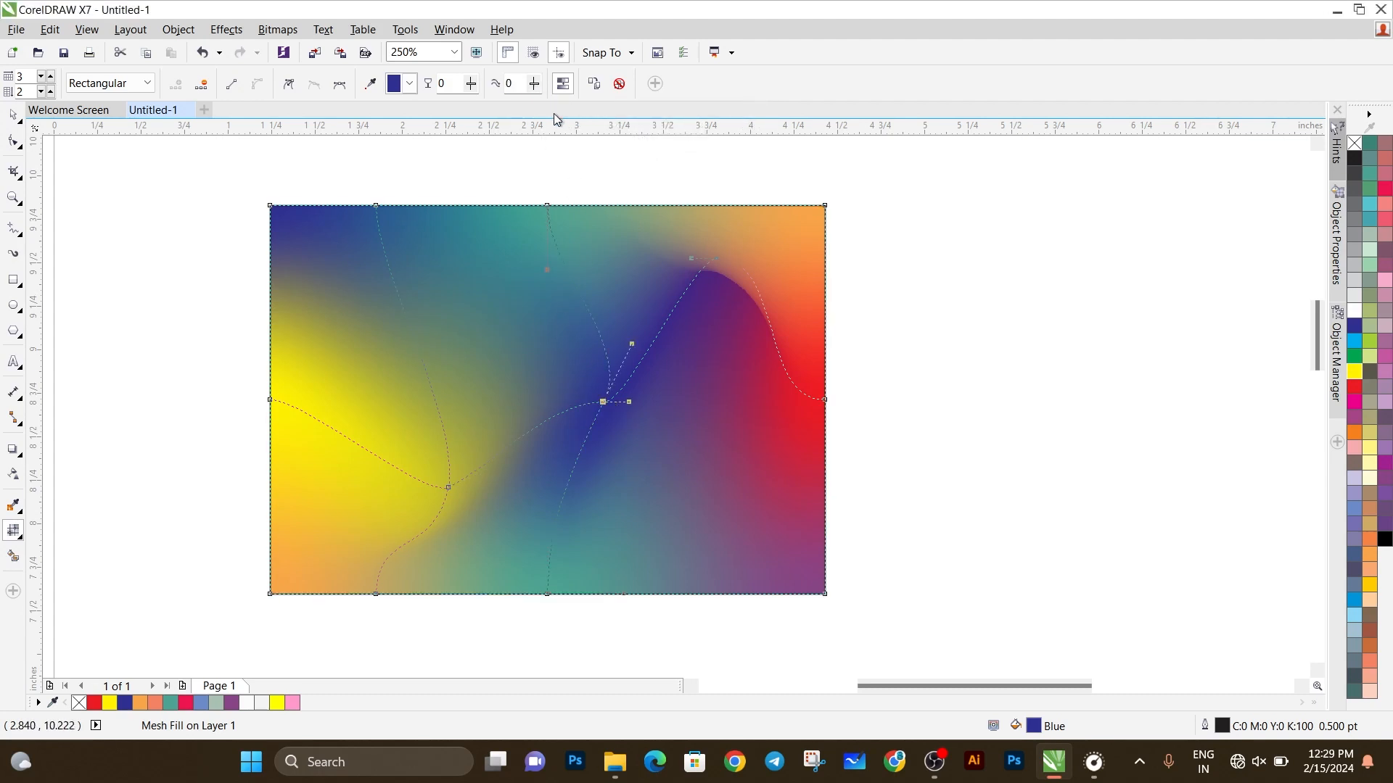
pyautogui.hotkey('ctrl', 'z')
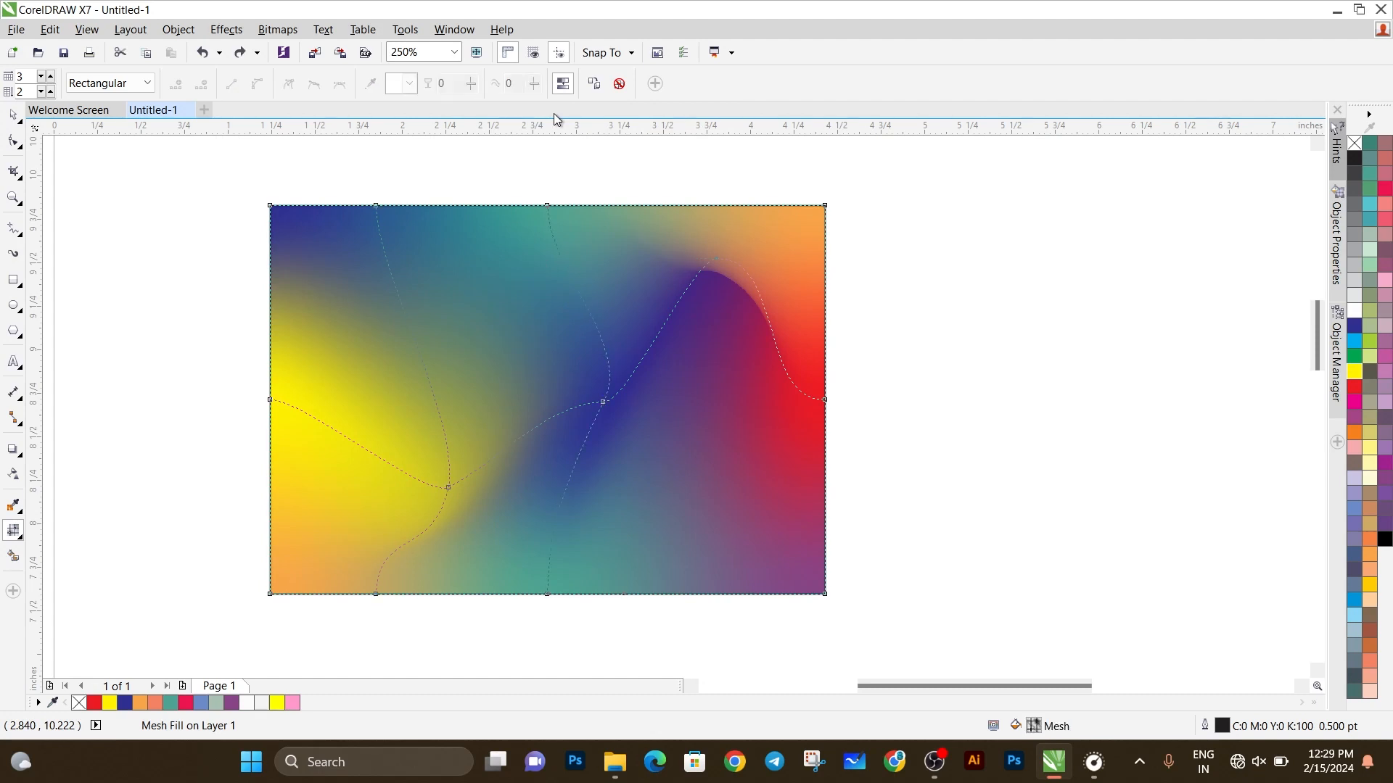
pyautogui.click(603, 403)
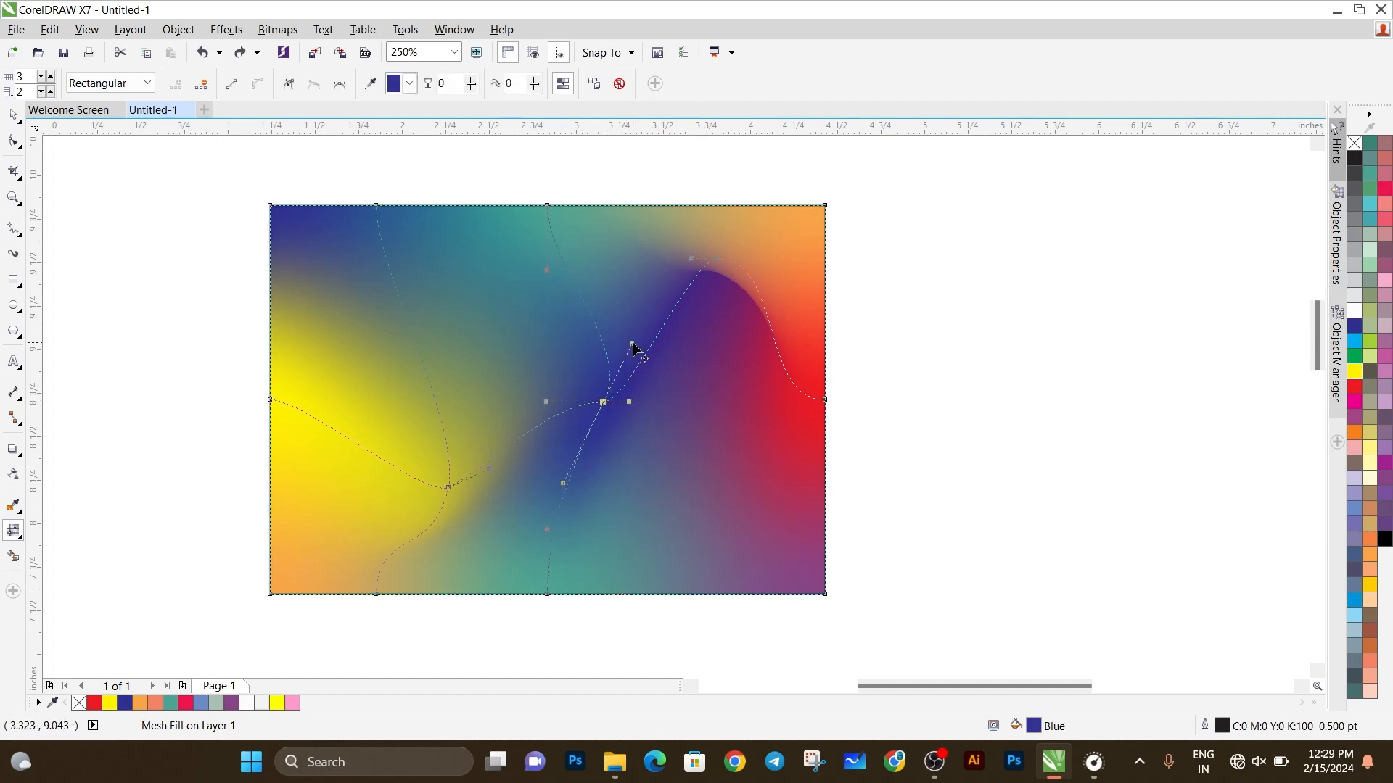
# Step: Reshape the mesh curves around the blue node and below it by adjusting their control handles
pyautogui.moveTo(633, 349); pyautogui.dragTo(655, 376)
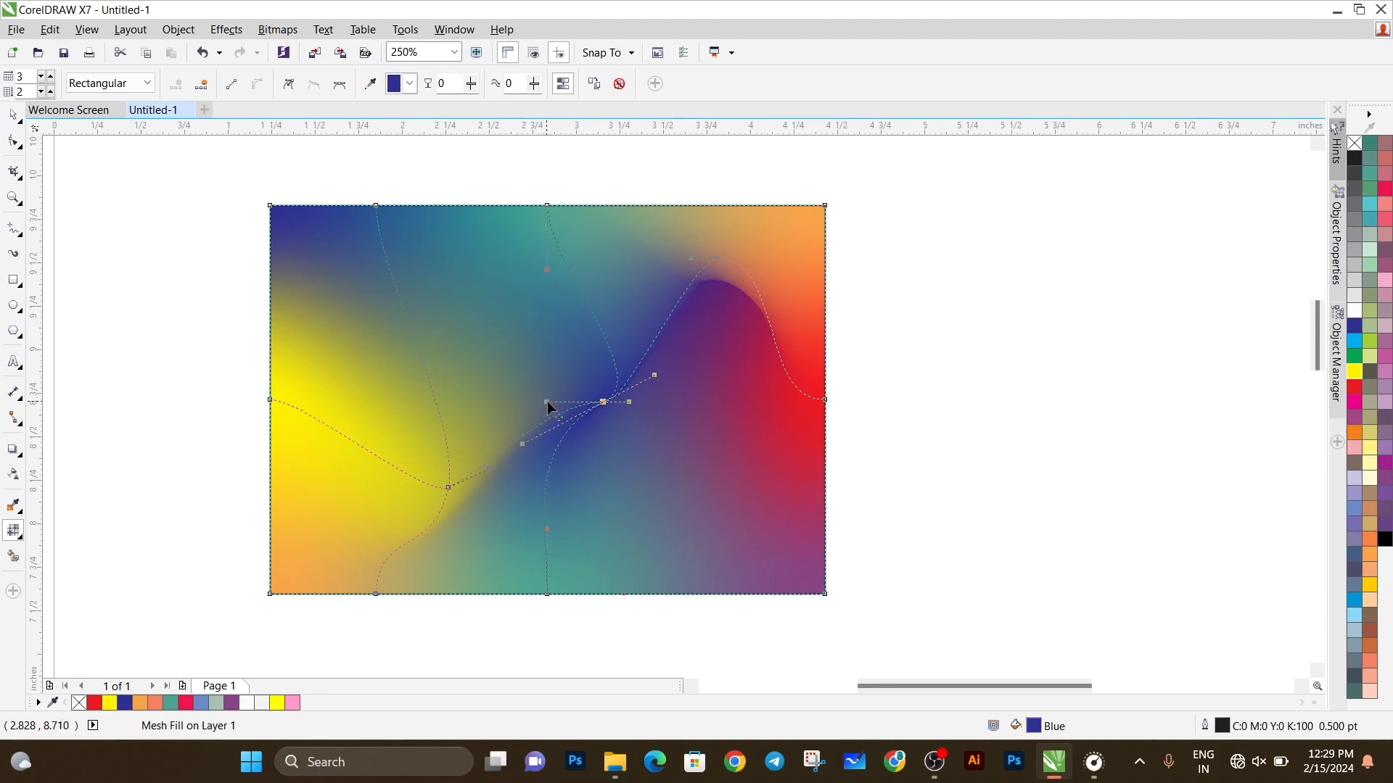
pyautogui.moveTo(547, 402); pyautogui.dragTo(507, 327)
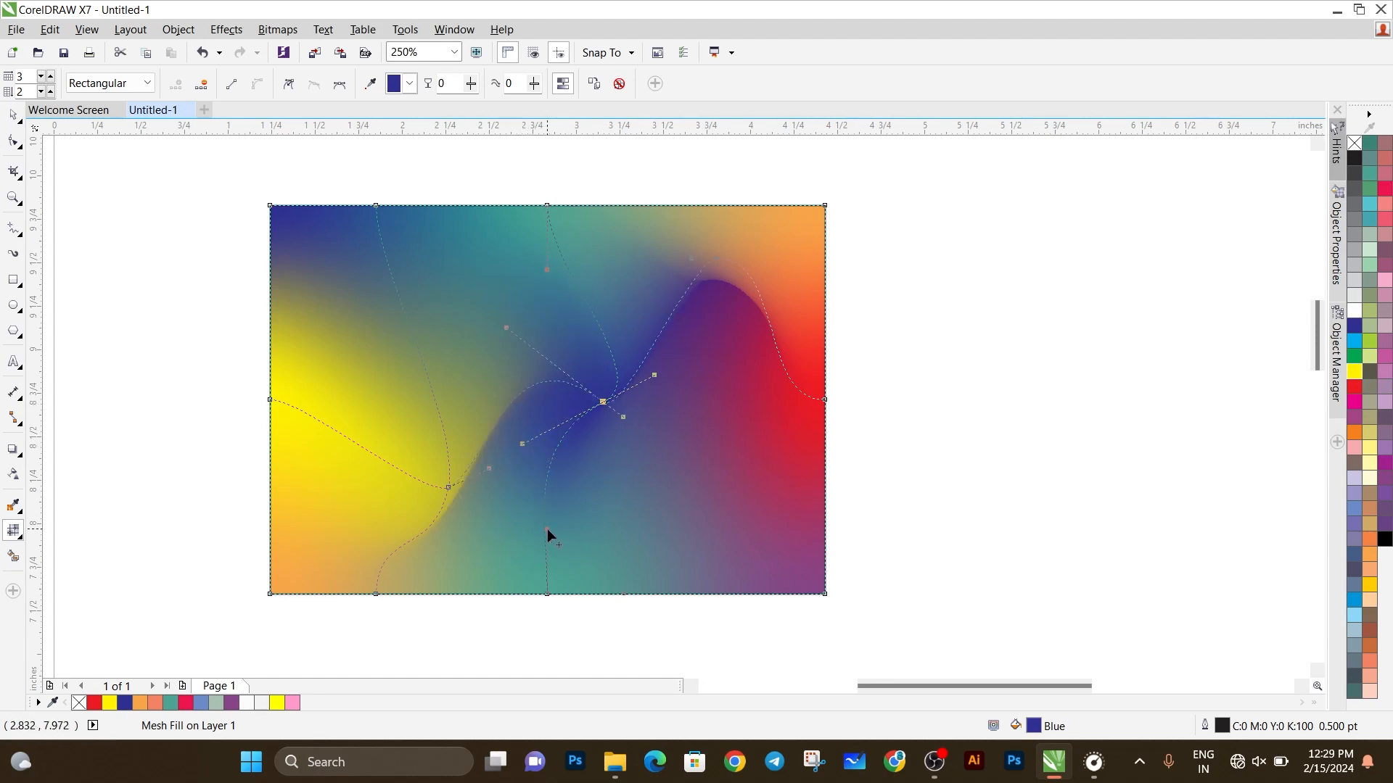
pyautogui.moveTo(547, 529); pyautogui.dragTo(612, 559)
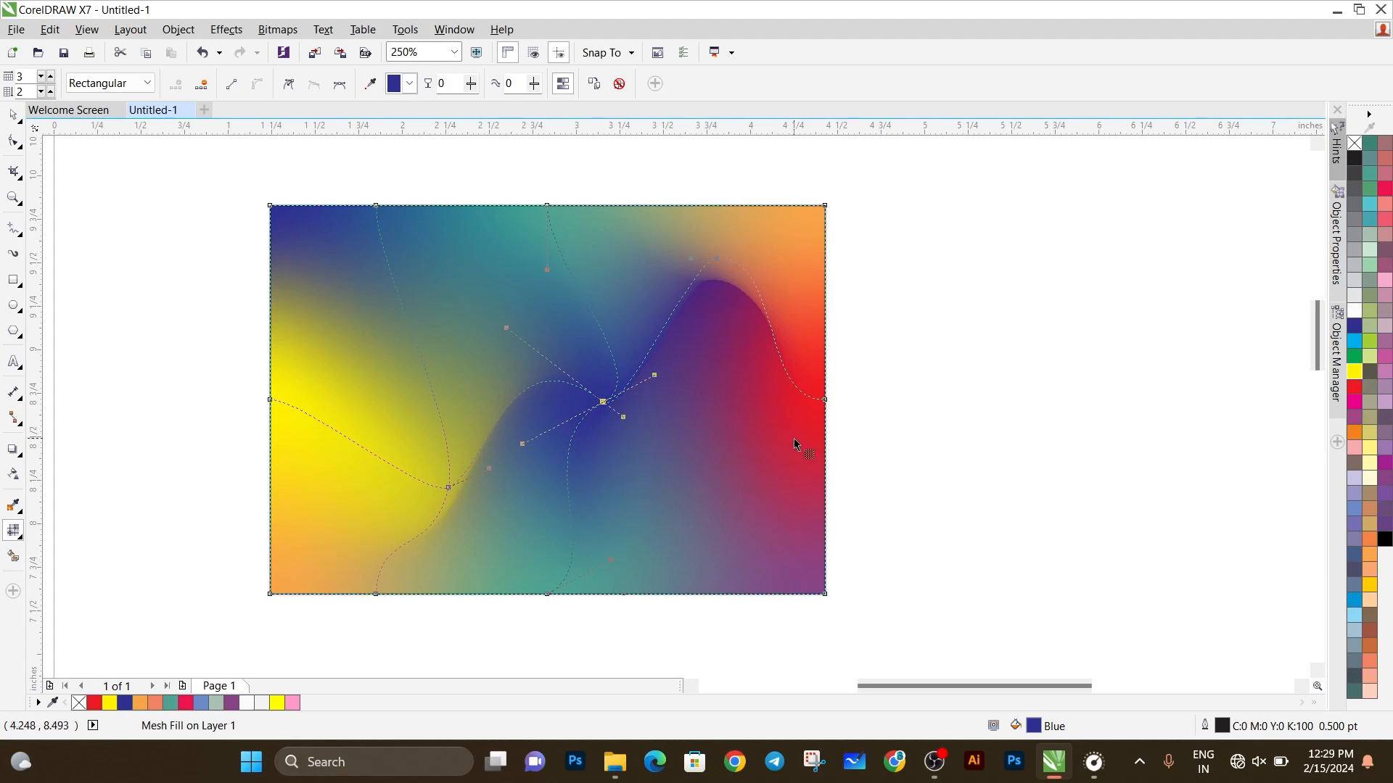
# Step: Bend the rectangle's right edge outward above the red edge node and inward below it using the curve handles
pyautogui.click(826, 400)
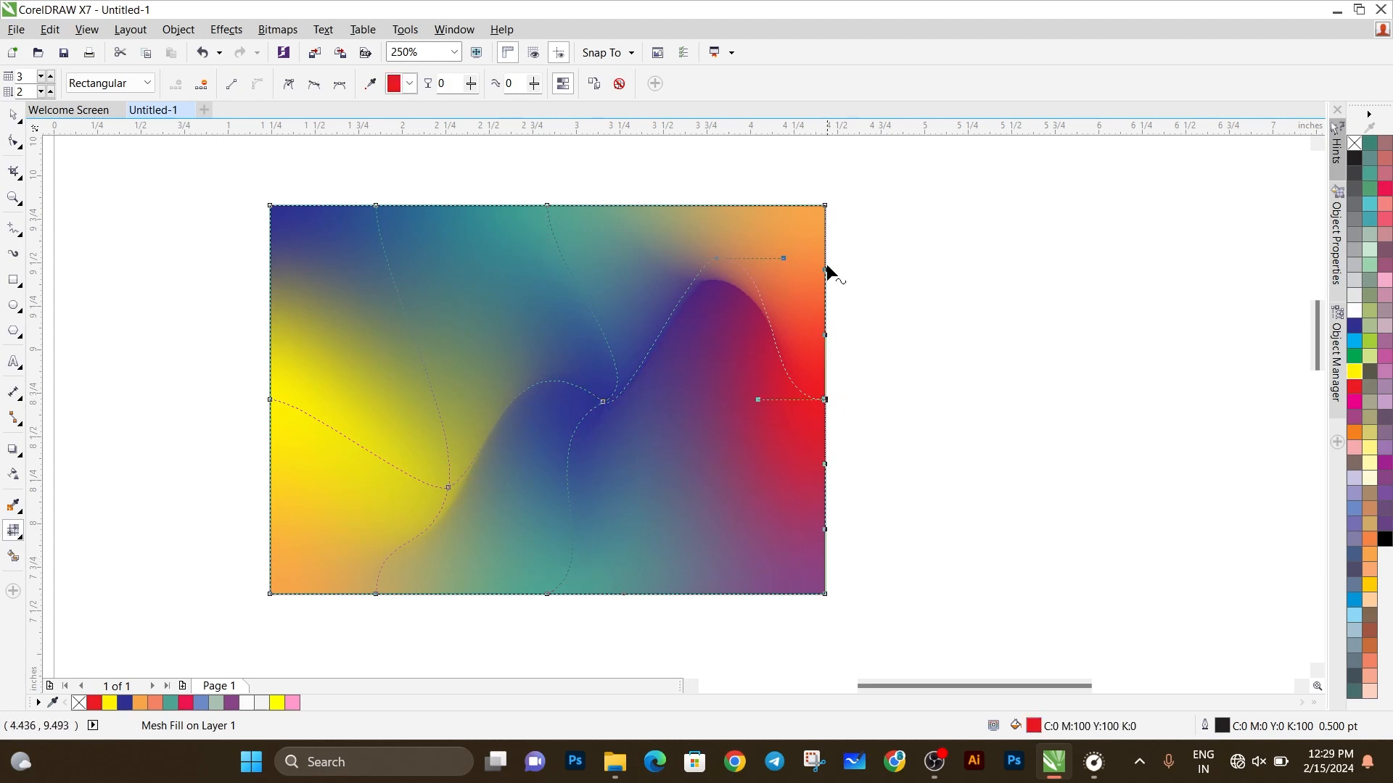
pyautogui.moveTo(826, 268); pyautogui.dragTo(950, 281)
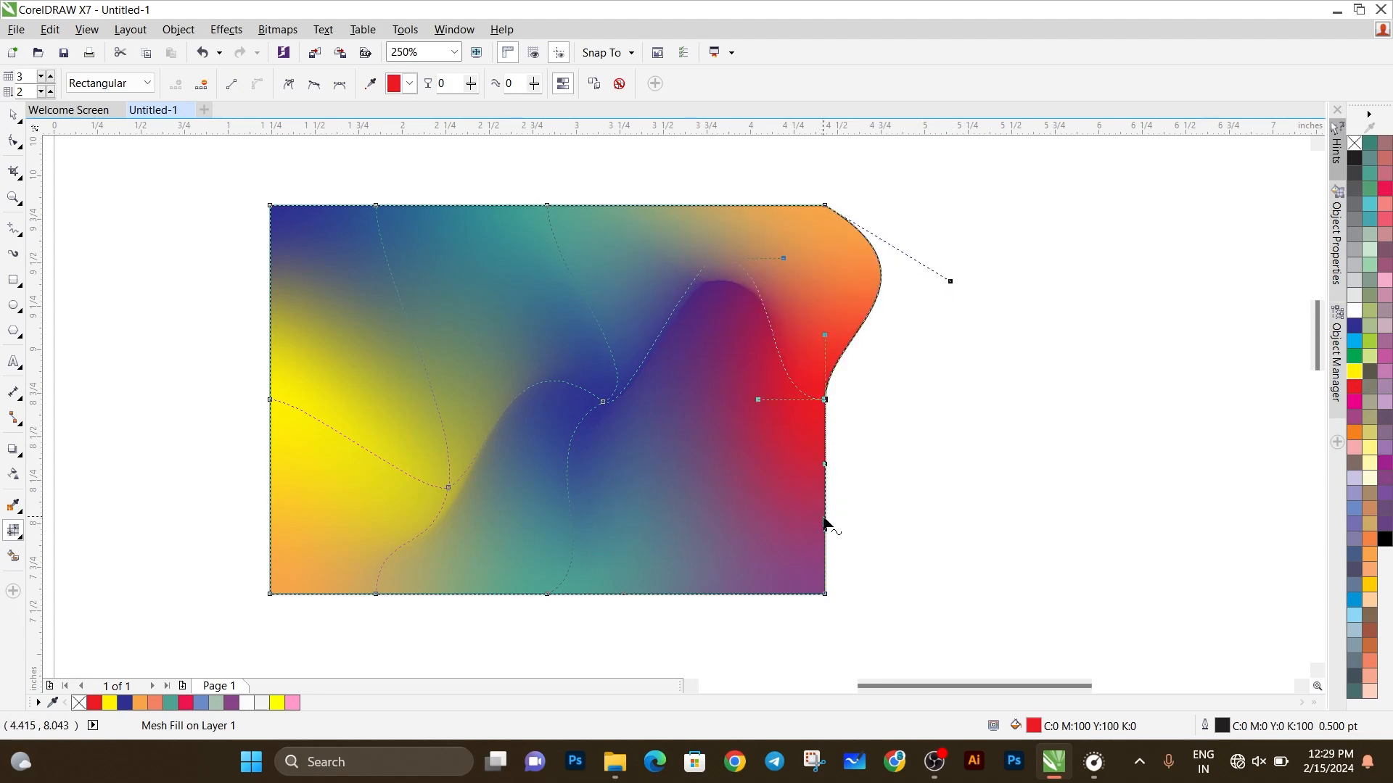
pyautogui.moveTo(826, 465); pyautogui.dragTo(756, 485)
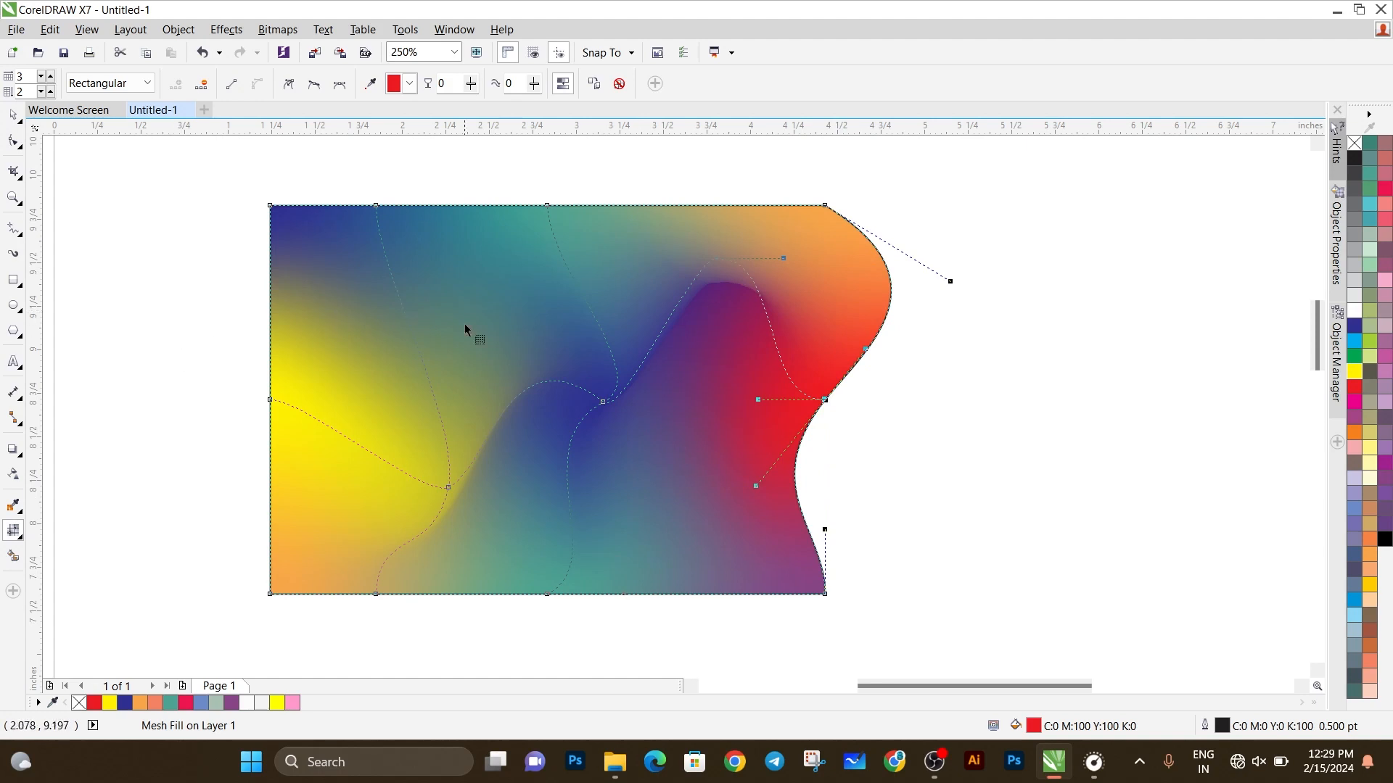
# Step: Compare the mesh fill with Smooth mesh color on and off, and leave the option off
pyautogui.click(564, 84)
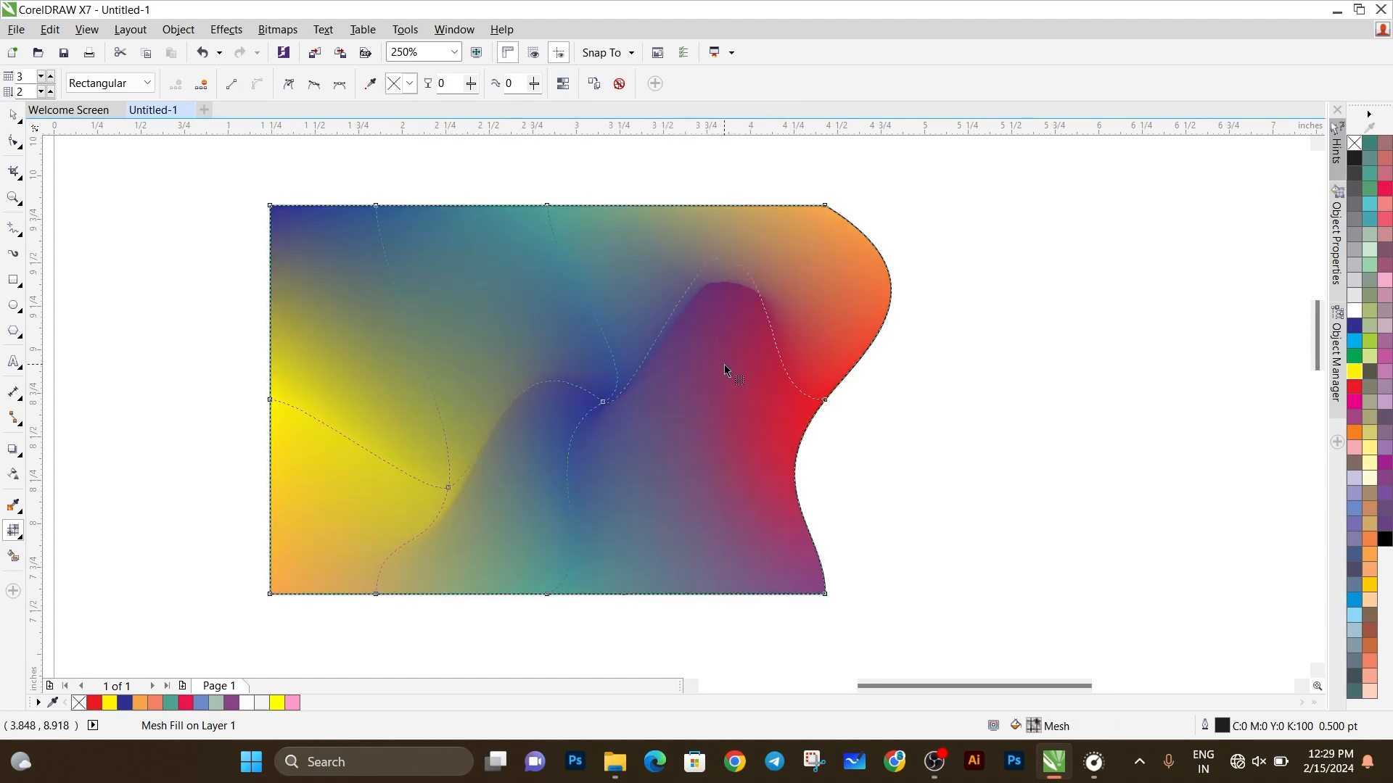
pyautogui.hotkey('ctrl', 'z')
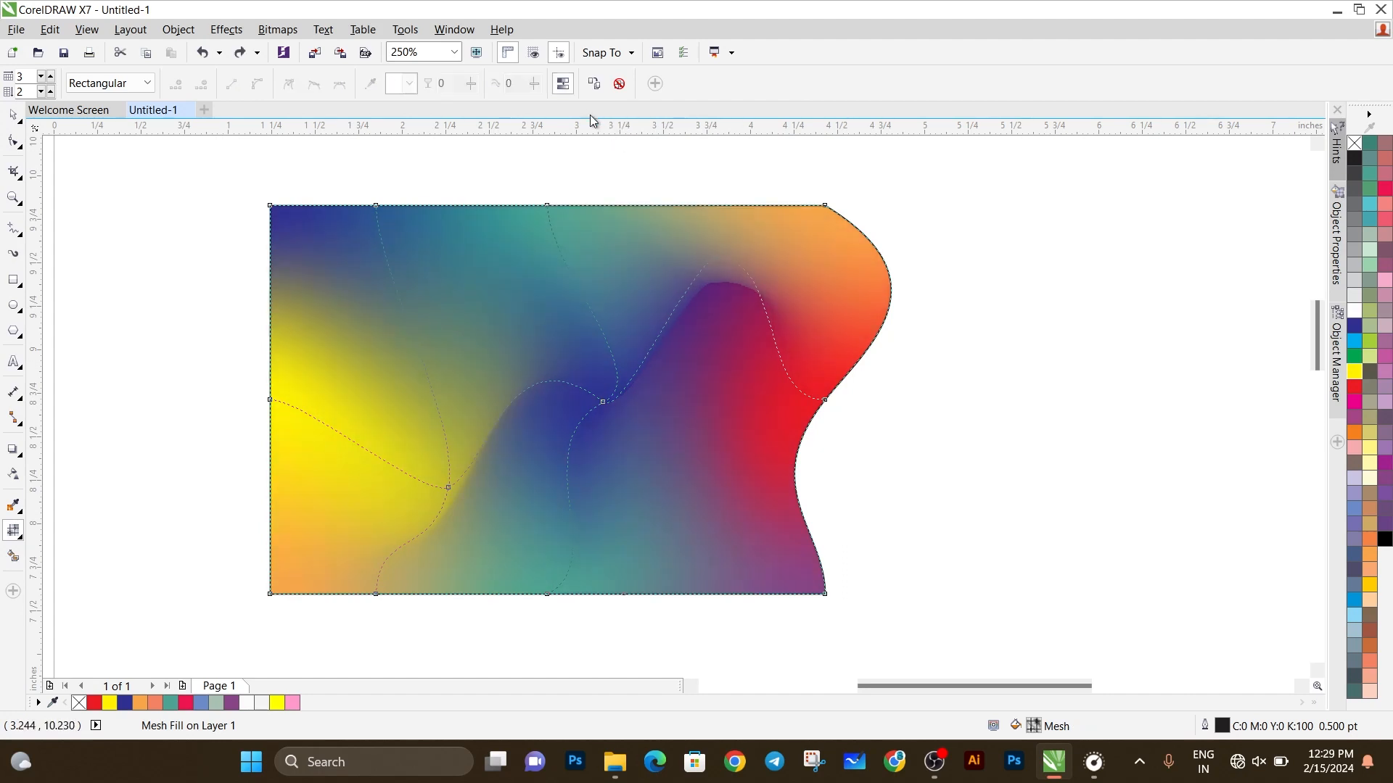
pyautogui.click(564, 84)
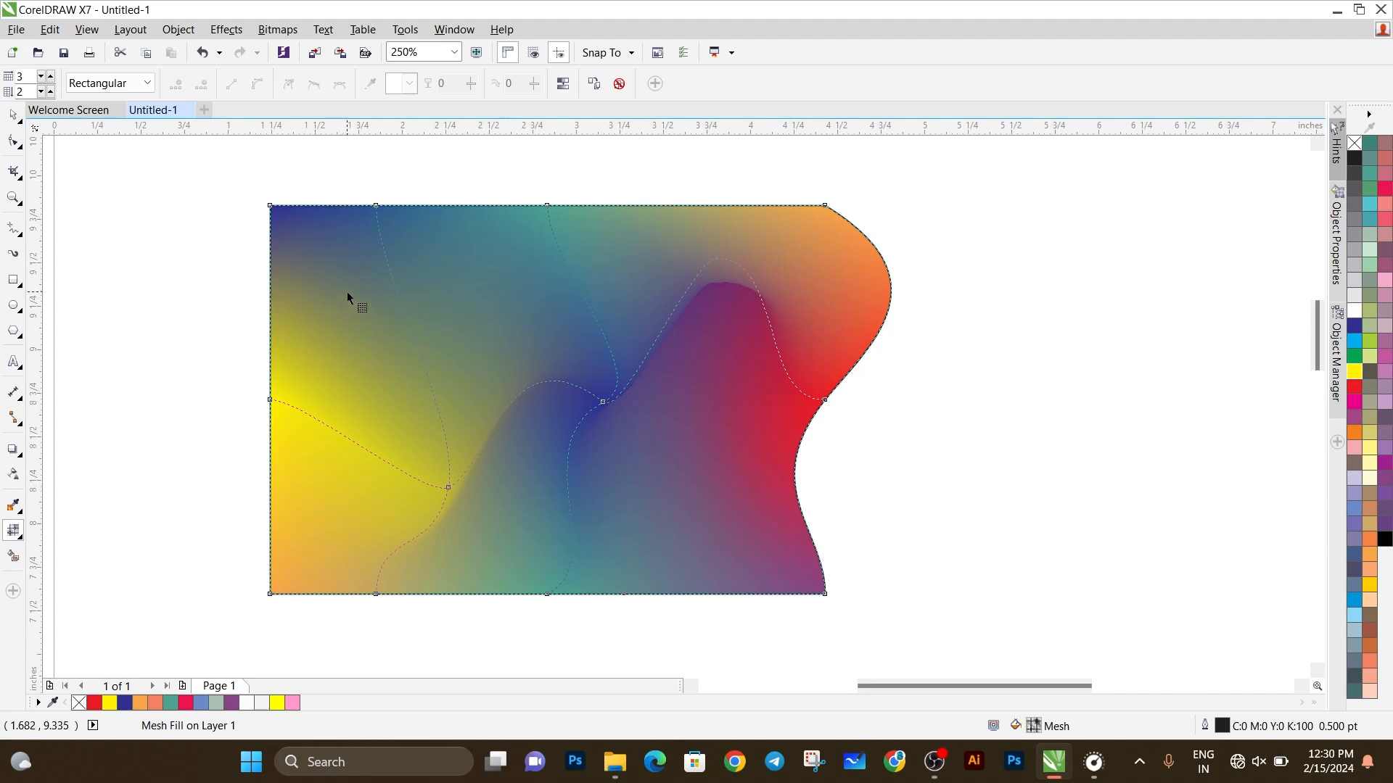
pyautogui.click(562, 85)
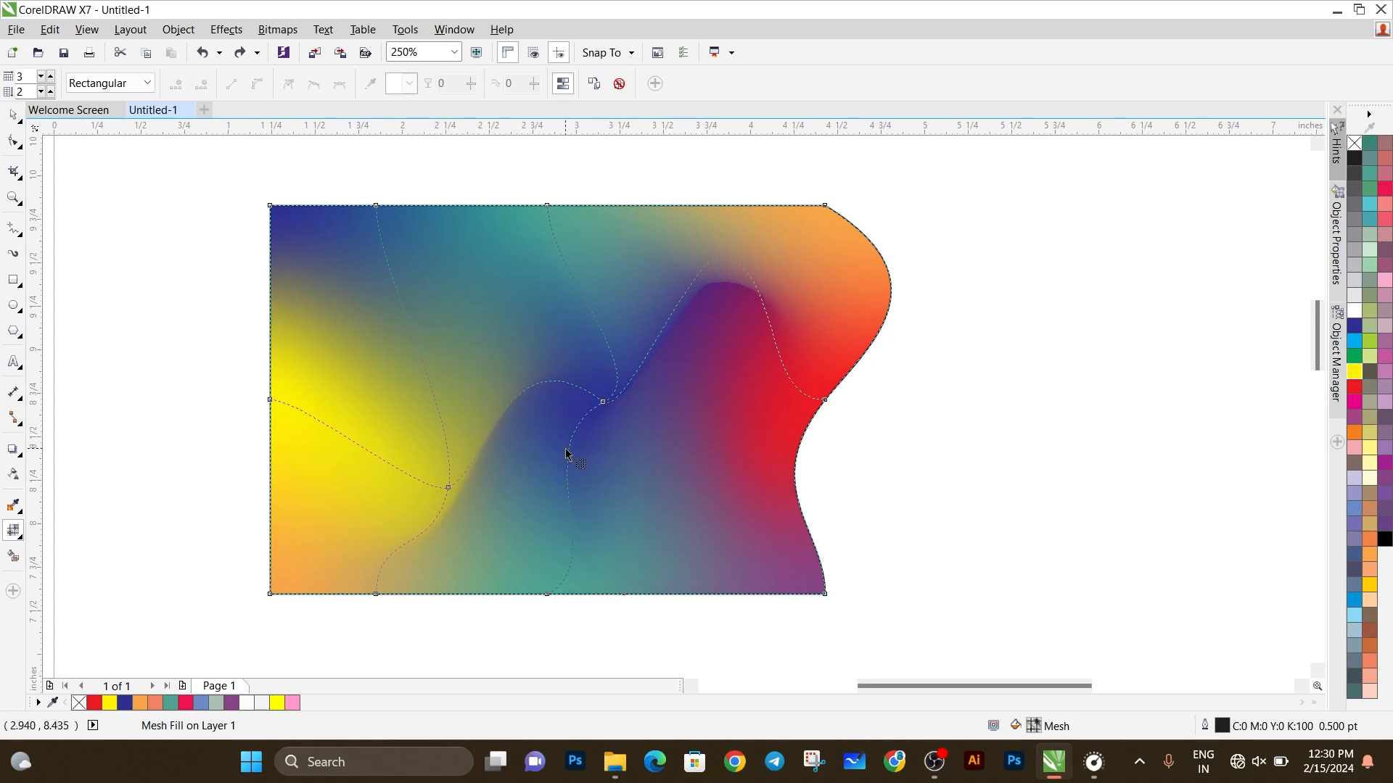
pyautogui.click(564, 86)
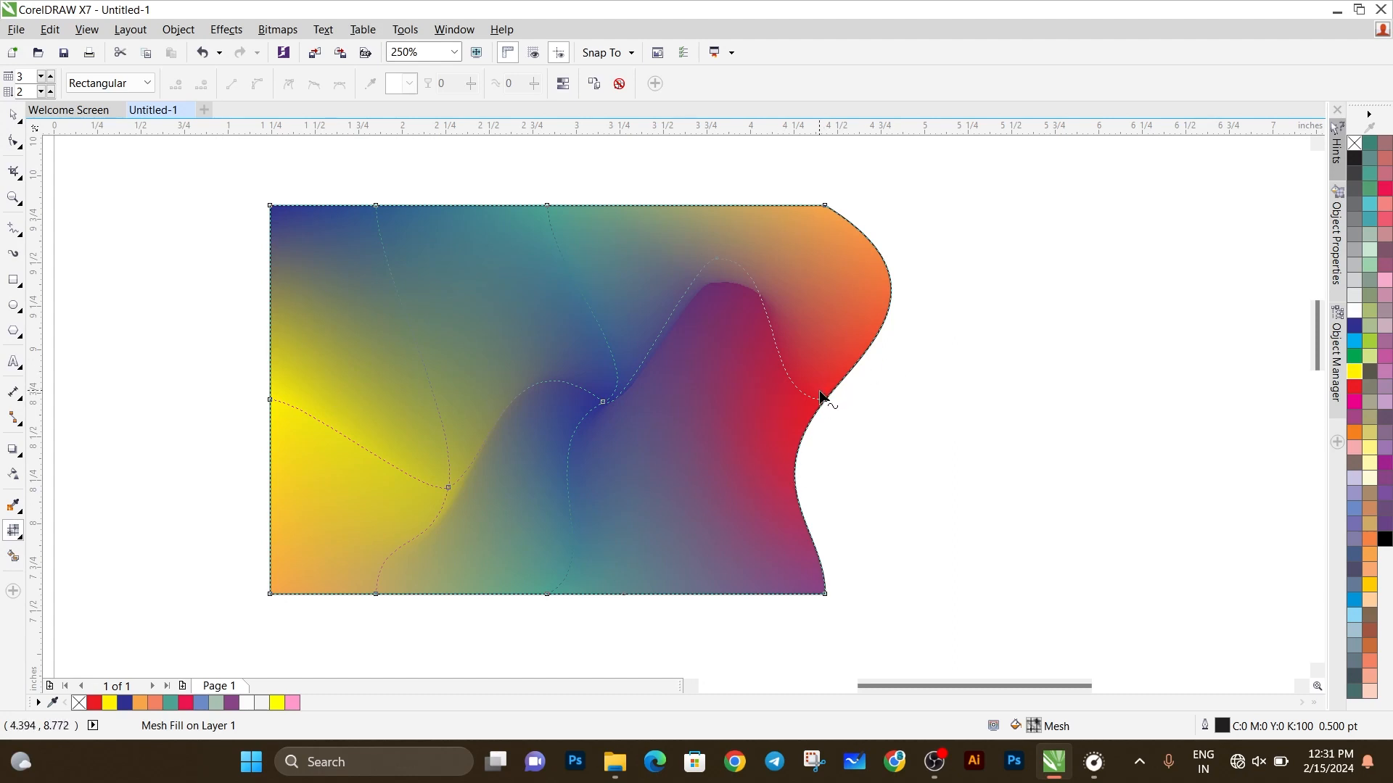
# Step: Move the red edge node outward and slightly down to stretch the shape's right side into a wide bulge
pyautogui.moveTo(826, 399); pyautogui.dragTo(965, 422)
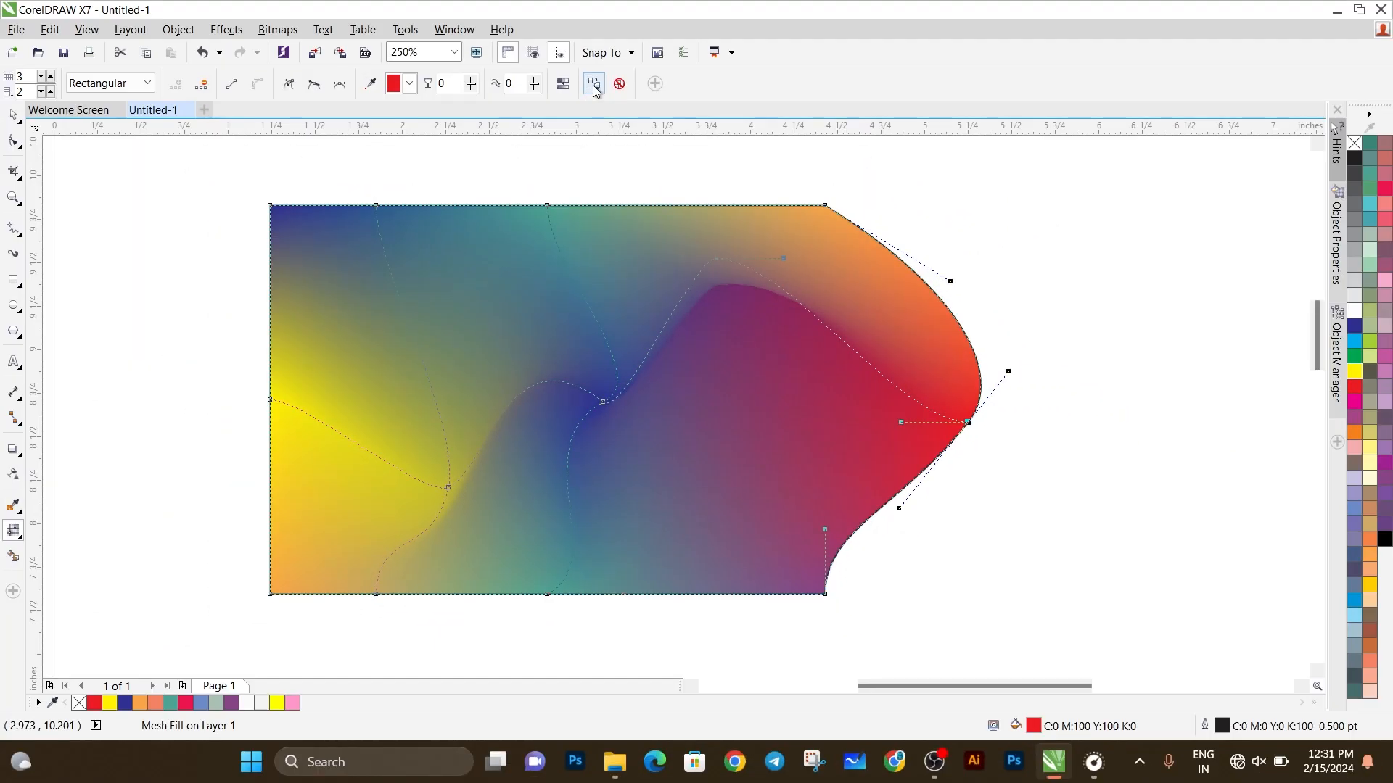
pyautogui.click(594, 87)
# Step: Draw a rectangle about 1.5 by 1.38 inches in the empty area beside the mesh-filled shape and keep it selected
pyautogui.moveTo(943, 686); pyautogui.dragTo(971, 688)
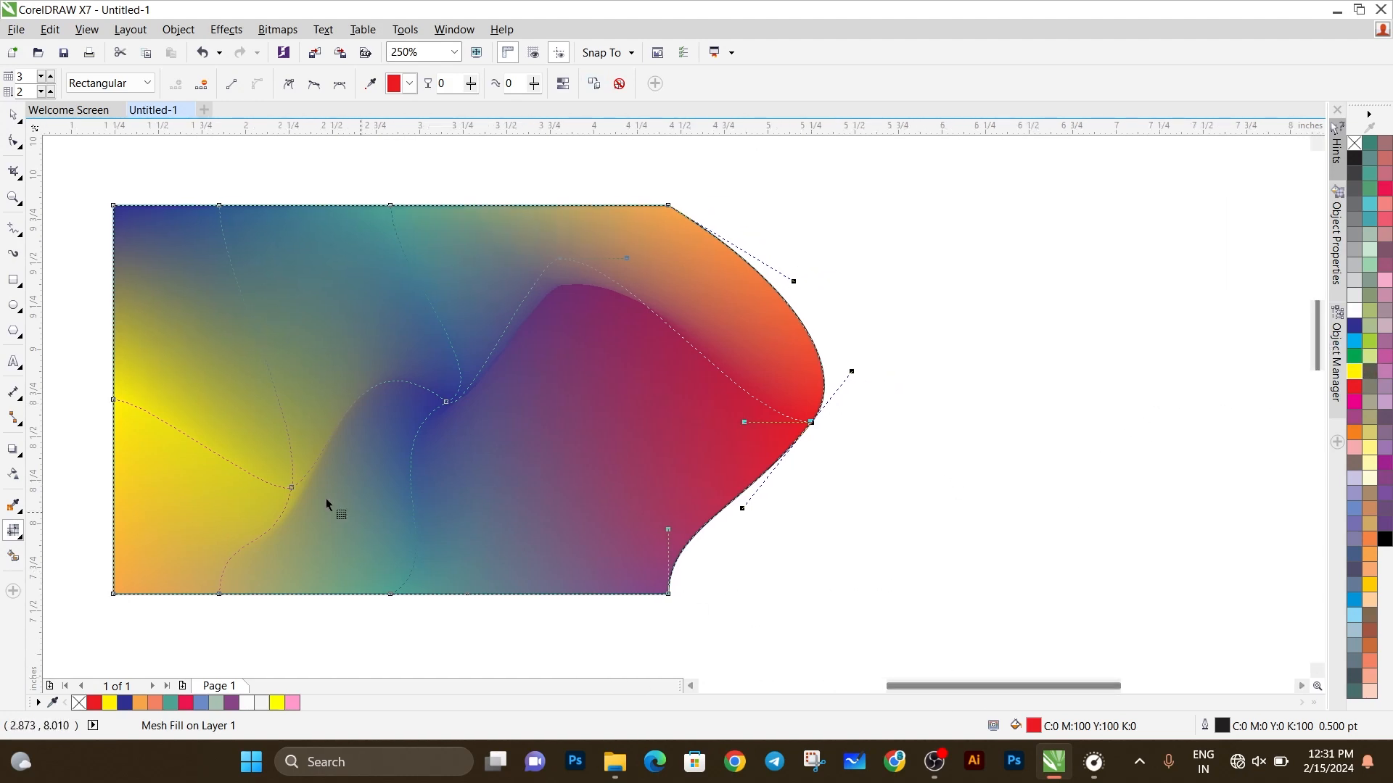
pyautogui.click(13, 280)
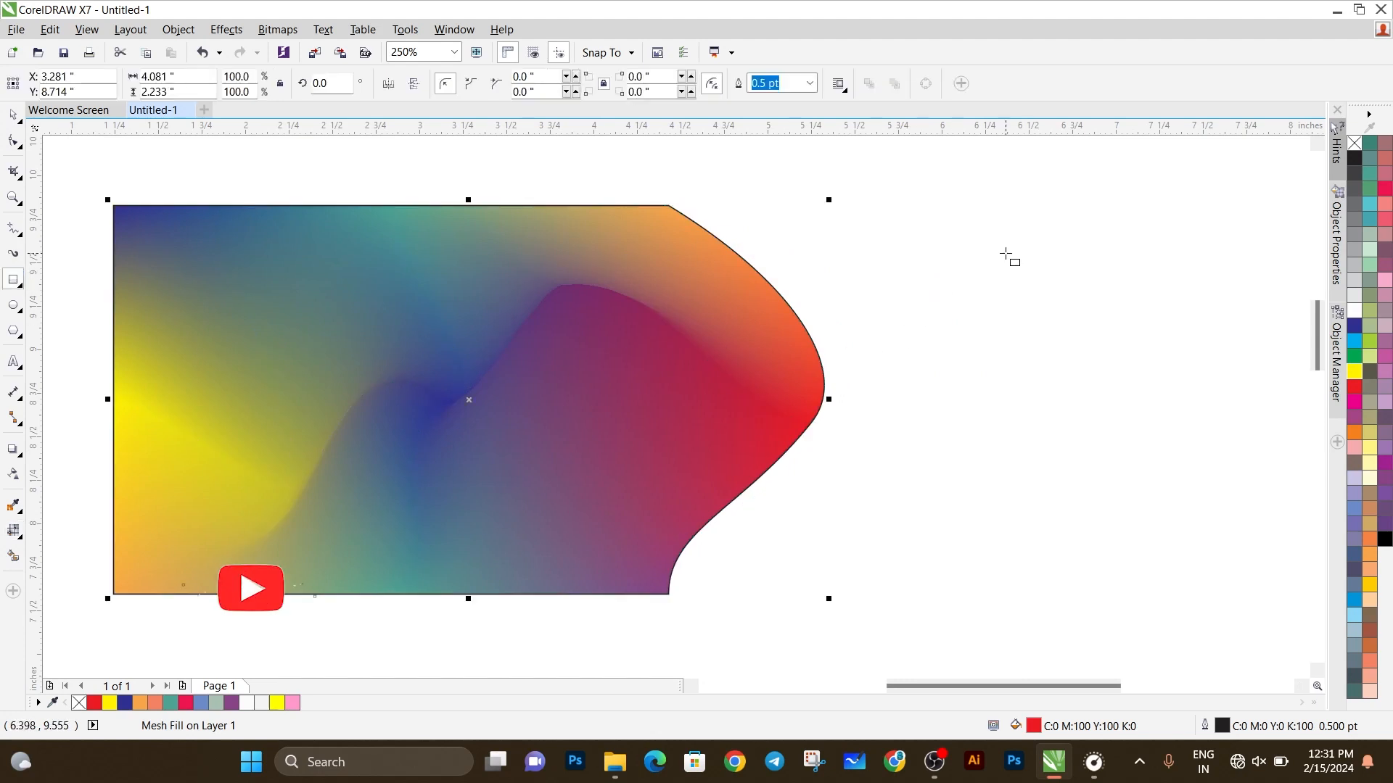
pyautogui.moveTo(985, 275); pyautogui.dragTo(1251, 521)
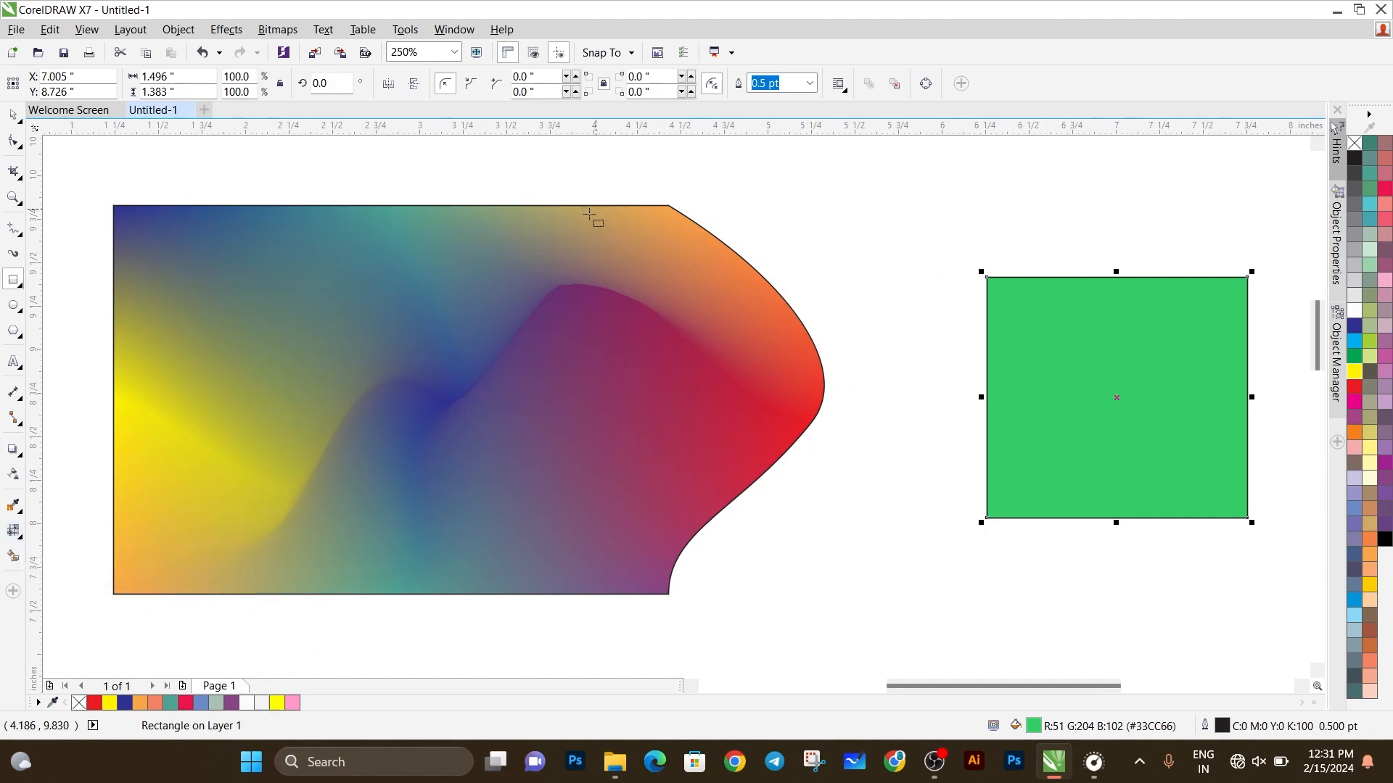
pyautogui.click(13, 116)
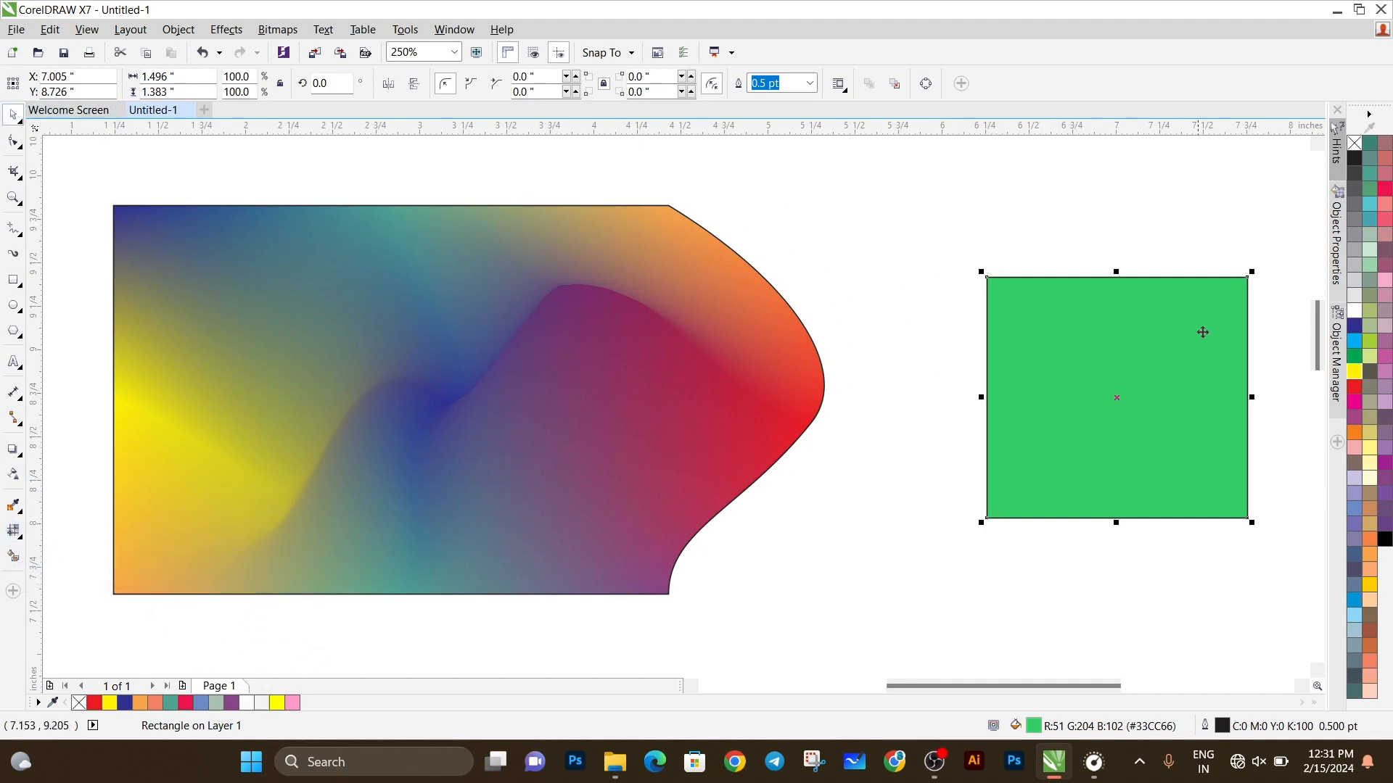
pyautogui.click(1104, 365)
pyautogui.click(1102, 363)
# Step: Copy the large shape's mesh fill properties onto the small rectangle, and clear the mesh from the small rectangle
pyautogui.click(13, 530)
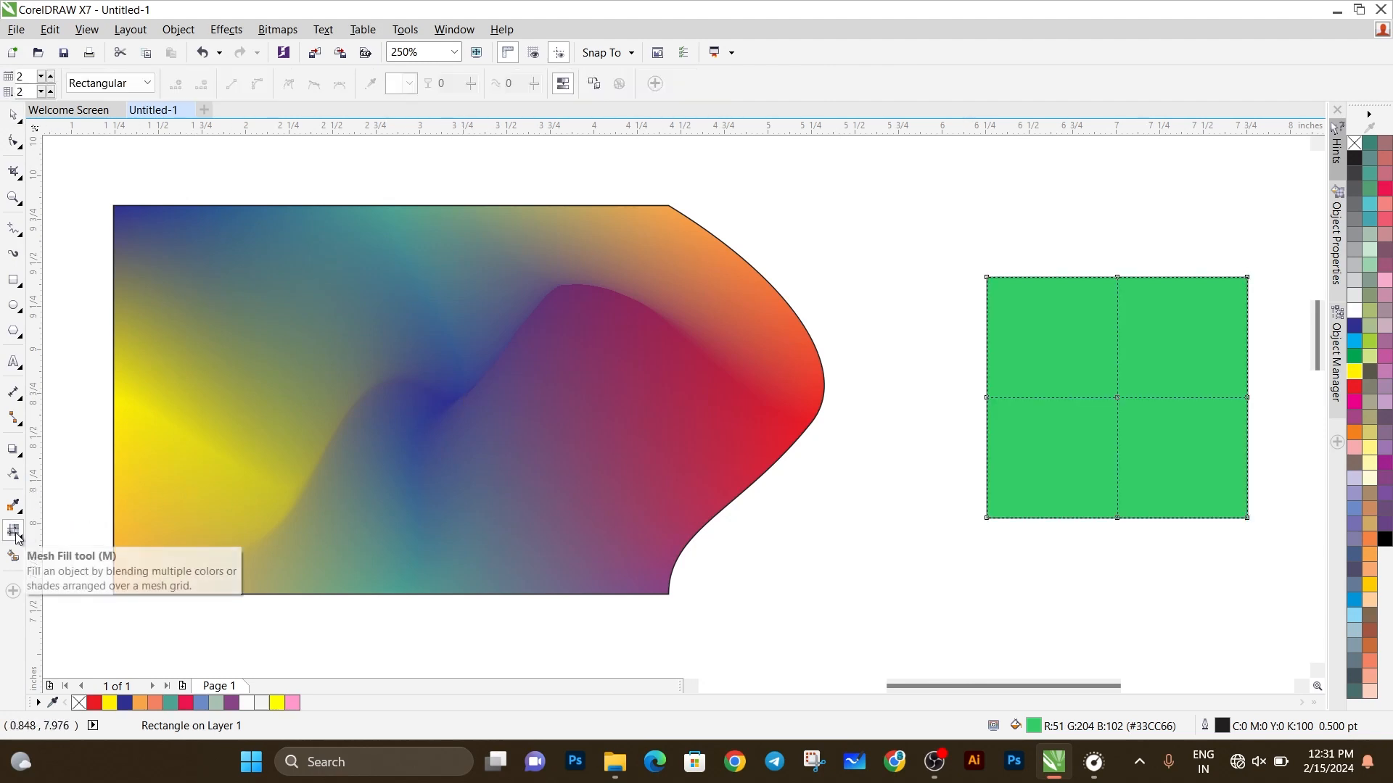
pyautogui.click(595, 84)
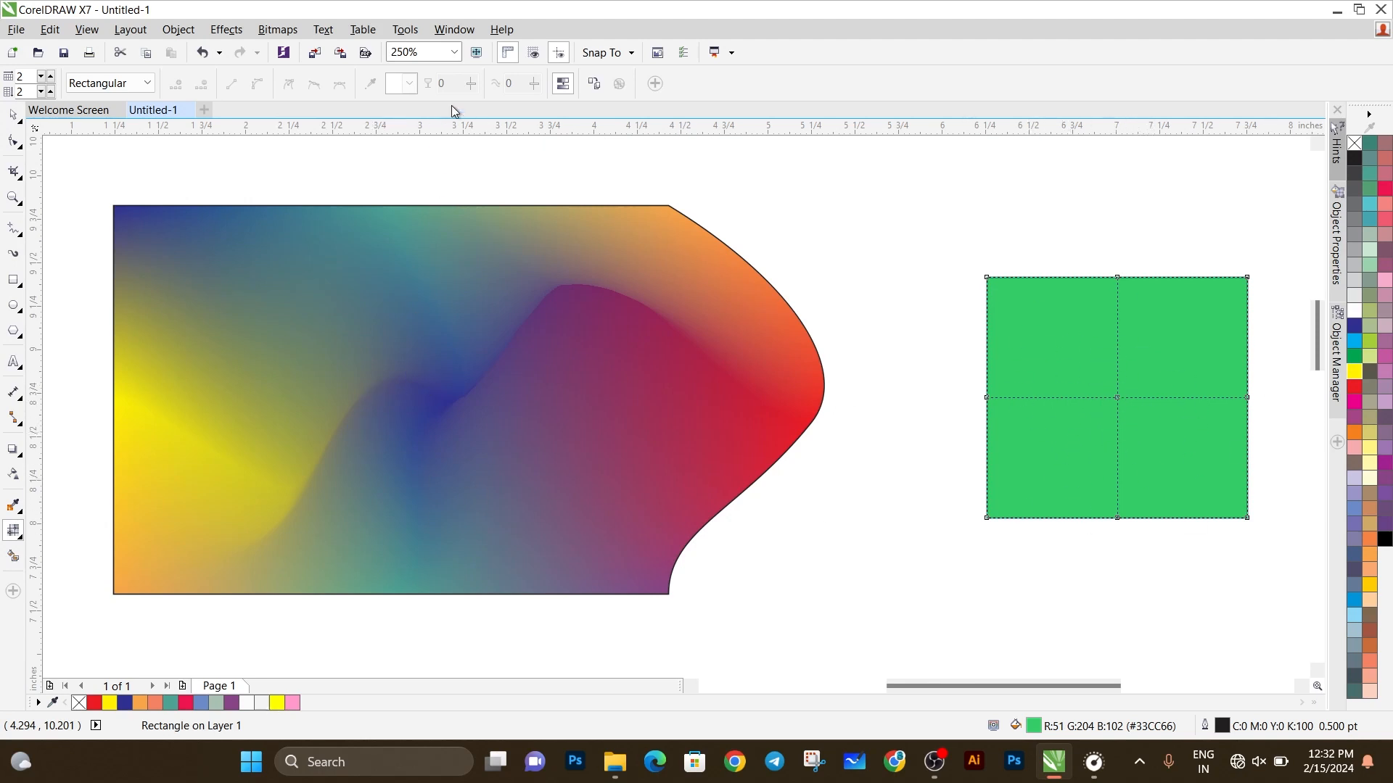
pyautogui.click(423, 405)
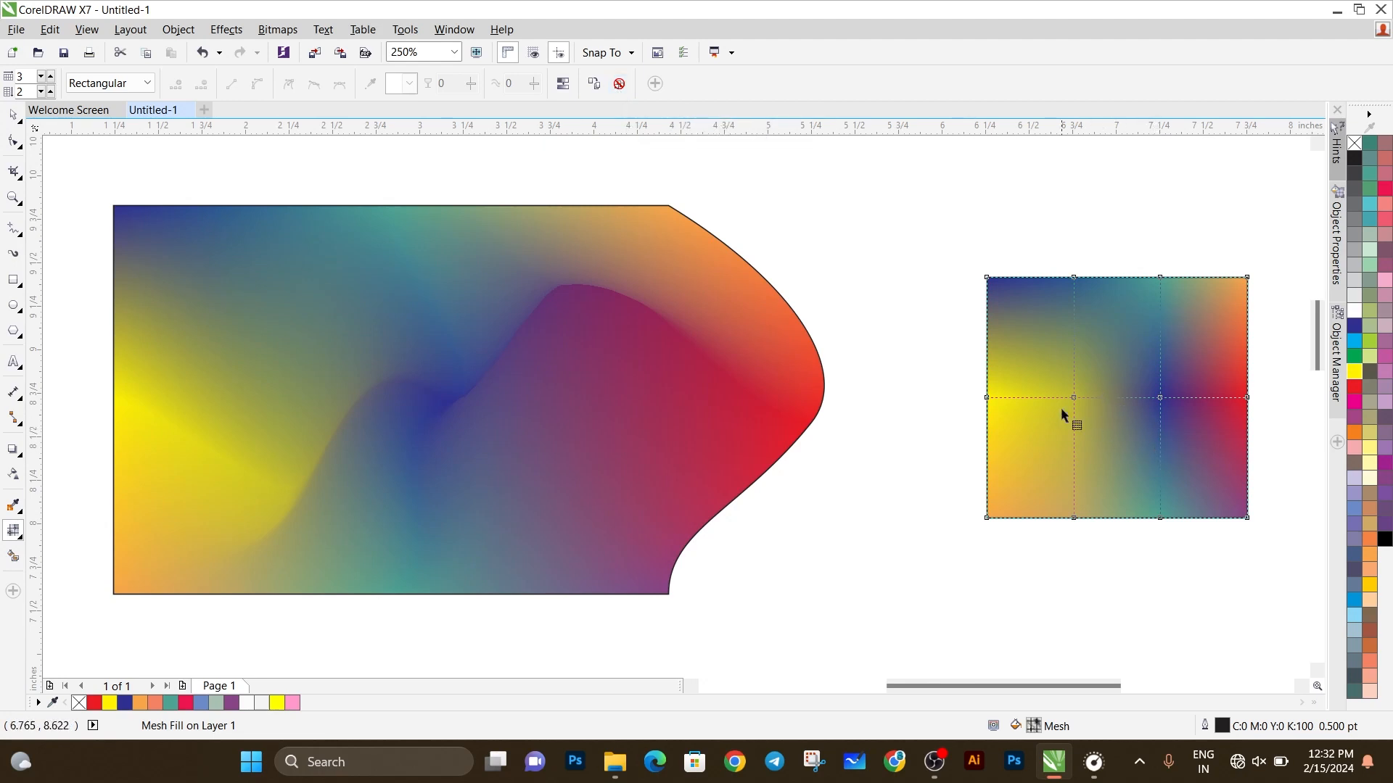
pyautogui.click(621, 84)
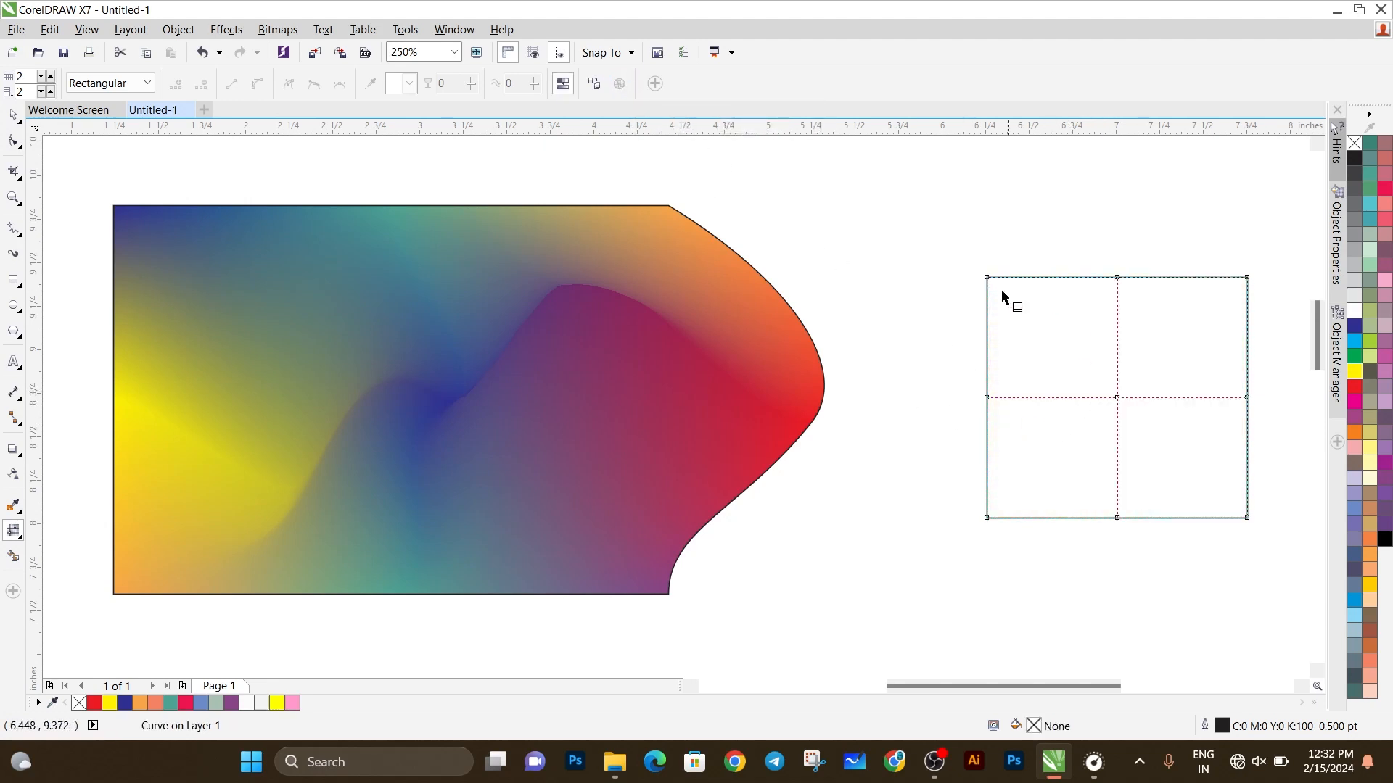